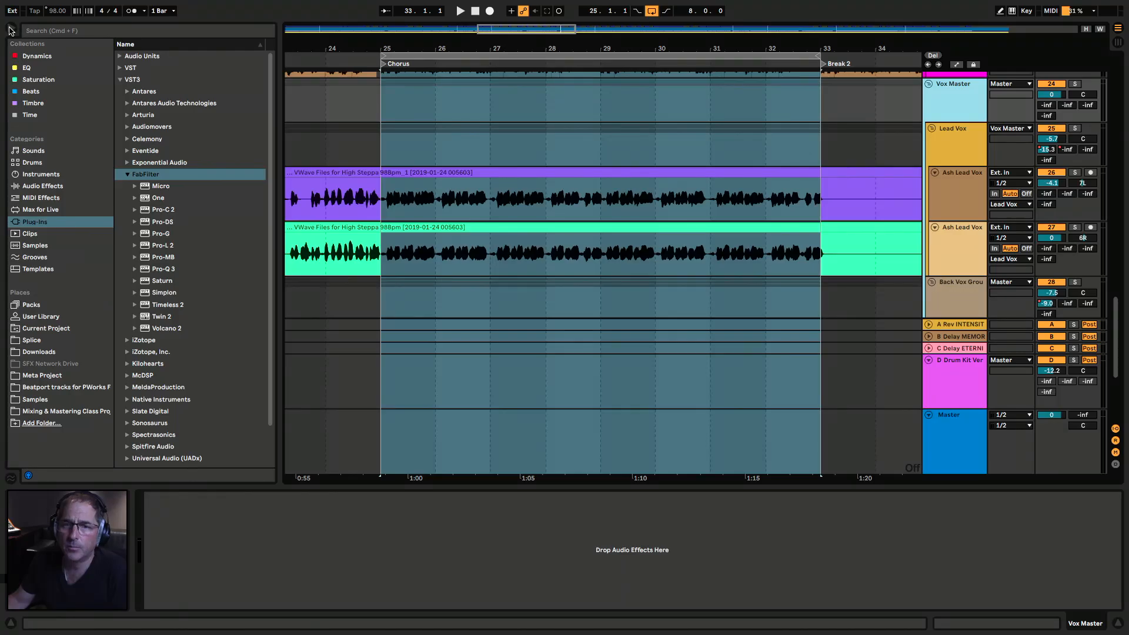
Step: Hide the browser and ungroup the Vox Master group track
click(10, 30)
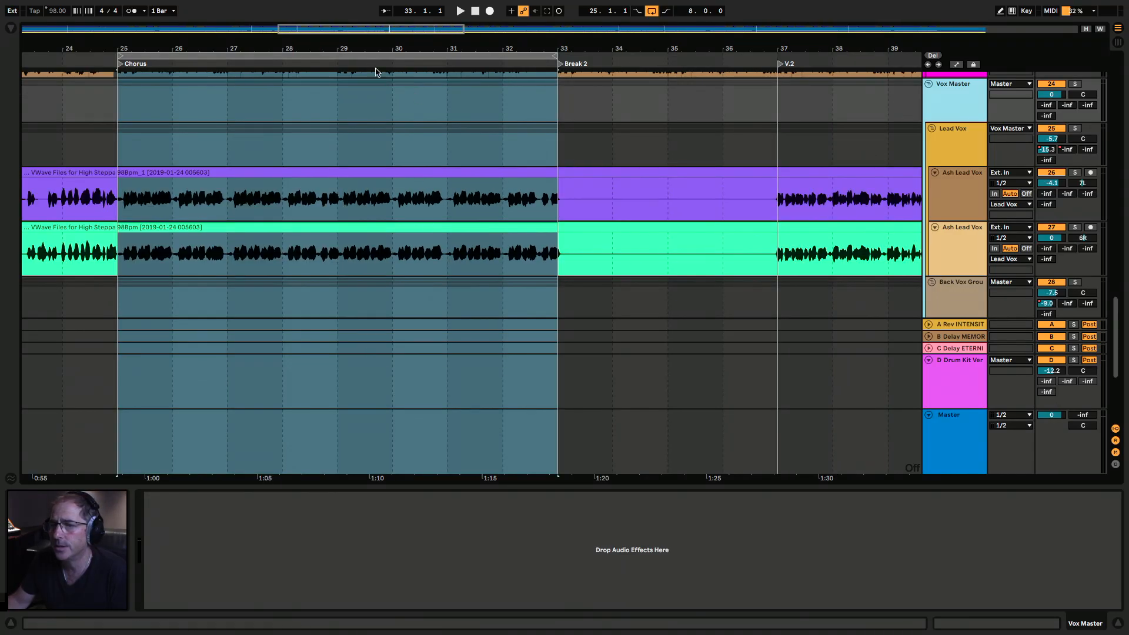
drag(291, 45, 469, 48)
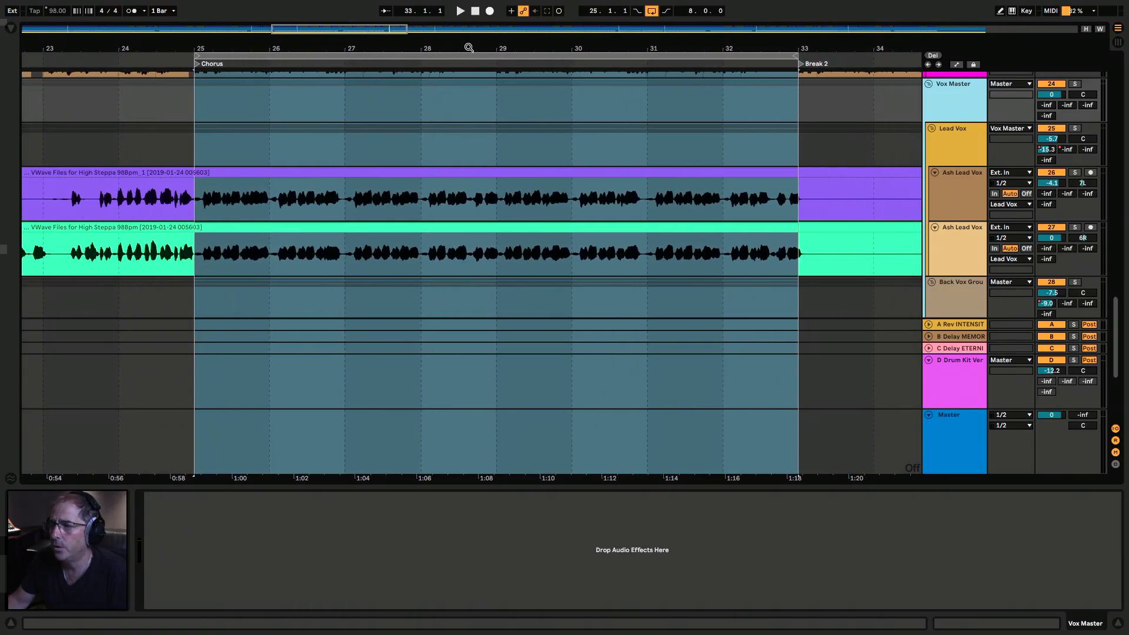
scroll(947, 205, down, 4)
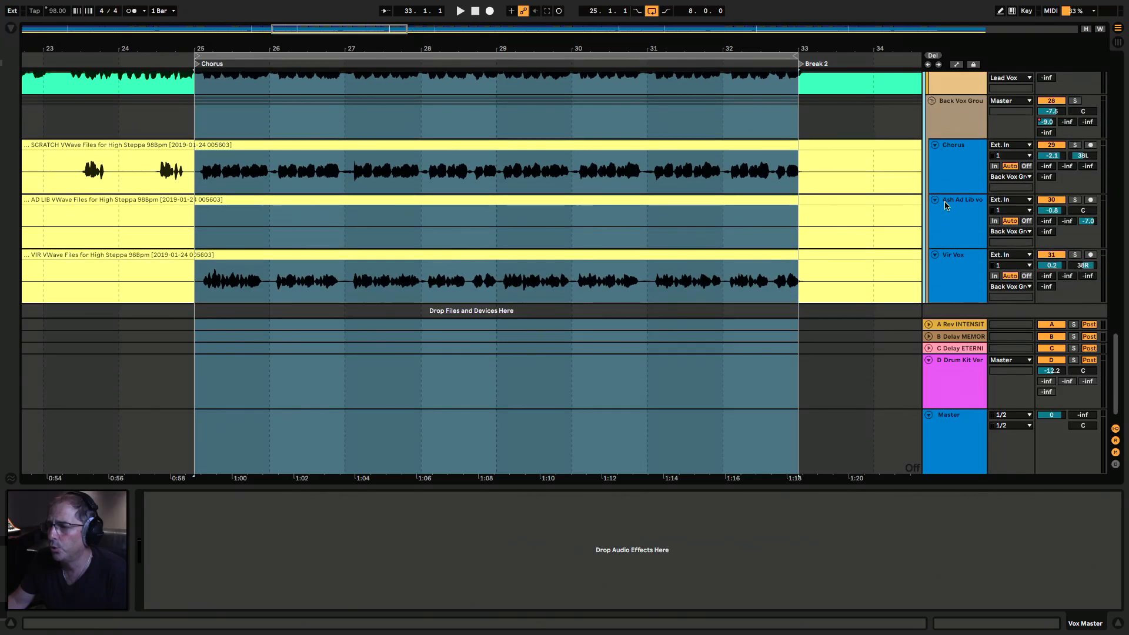
scroll(947, 206, up, 4)
scroll(945, 201, up, 1)
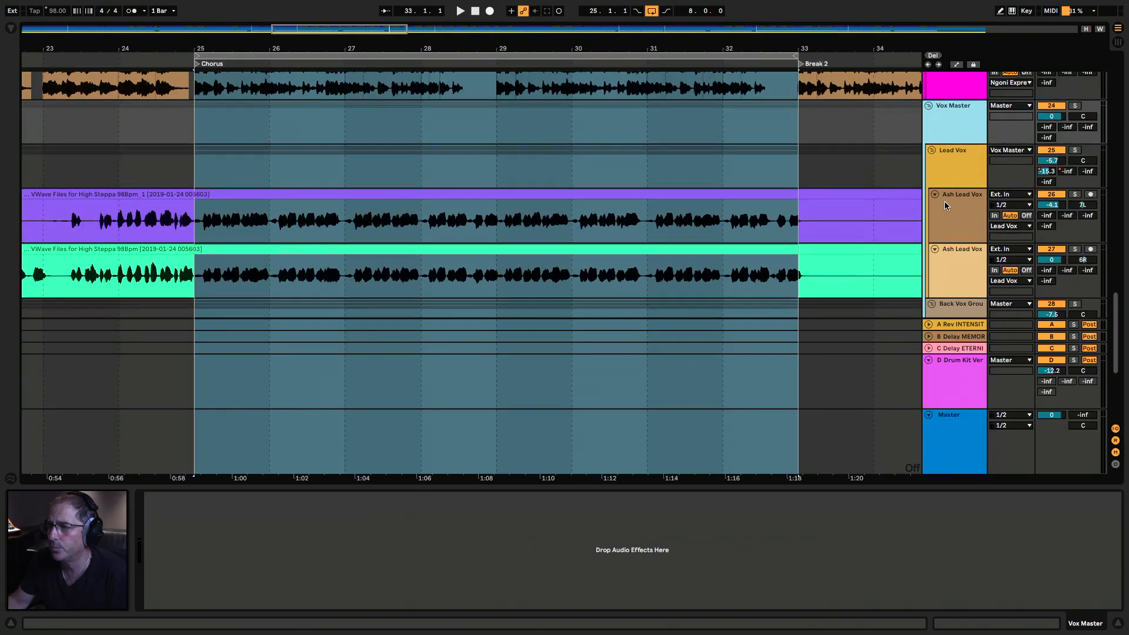
right_click(948, 117)
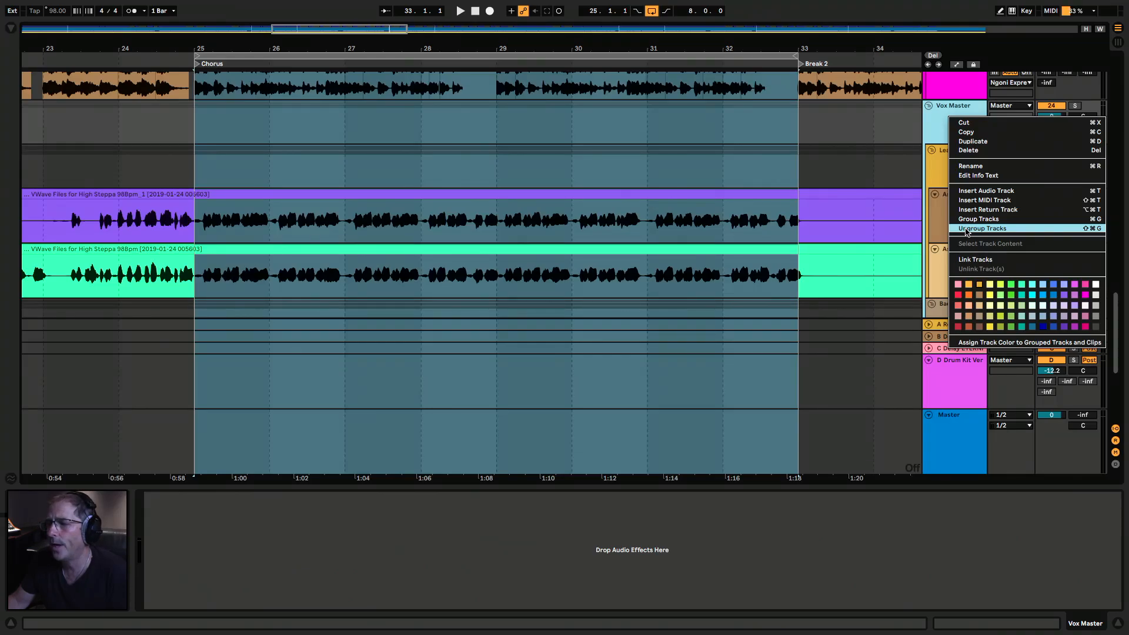
click(967, 229)
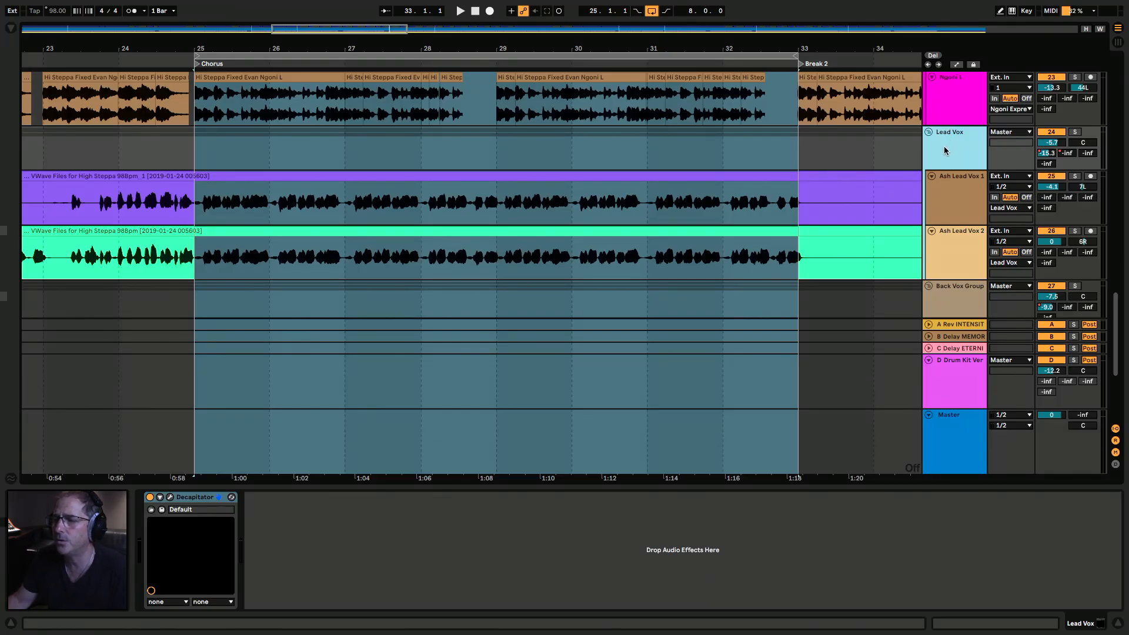
Step: Group all tracks from Lead Vox through Back Vox Group and name the new group Master Vox
scroll(946, 153, up, 1)
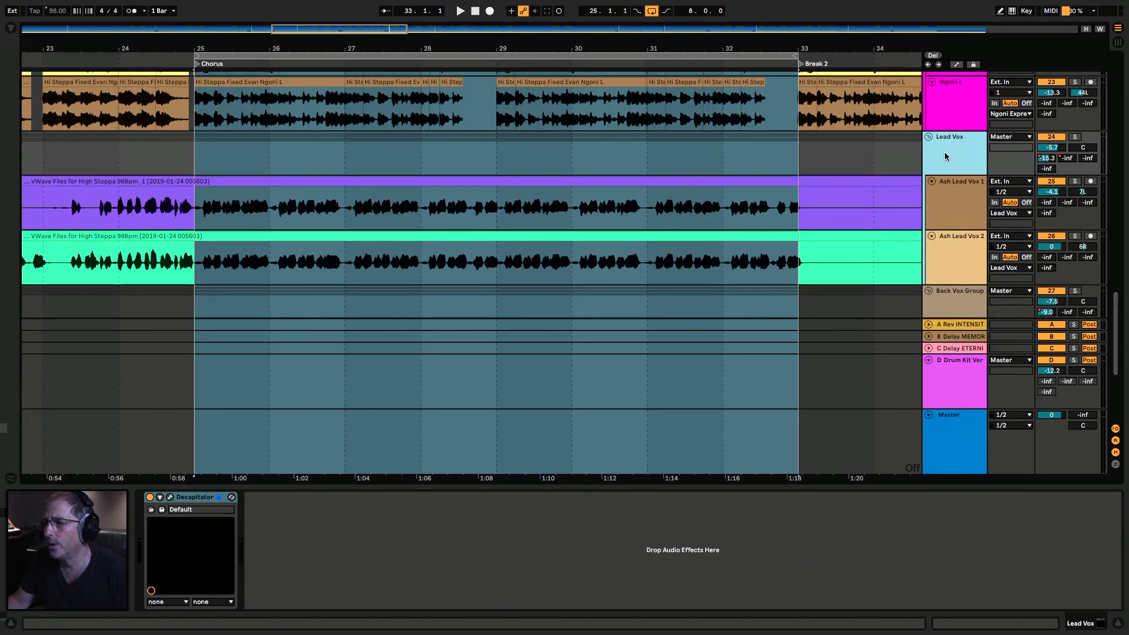
scroll(947, 210, down, 3)
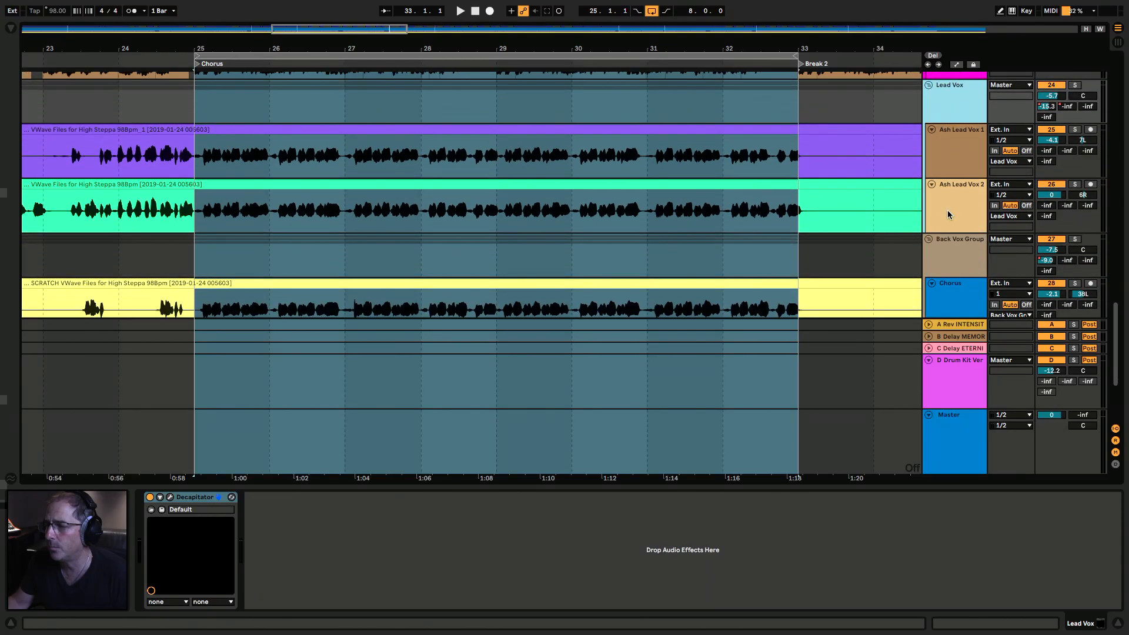
click(948, 252)
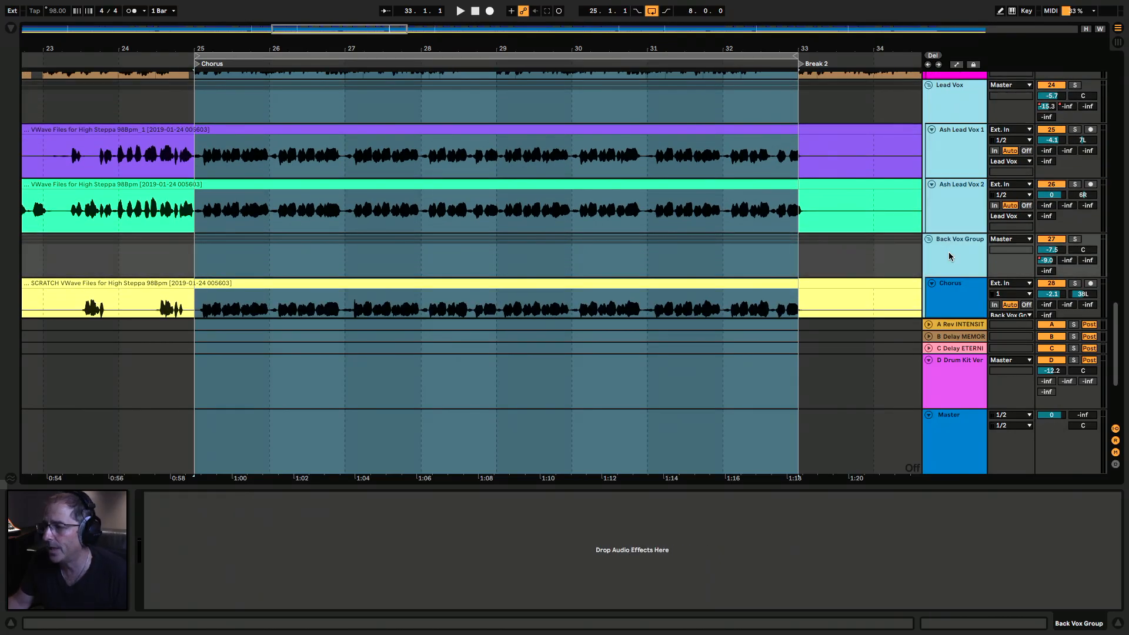
scroll(949, 251, down, 8)
scroll(953, 251, up, 10)
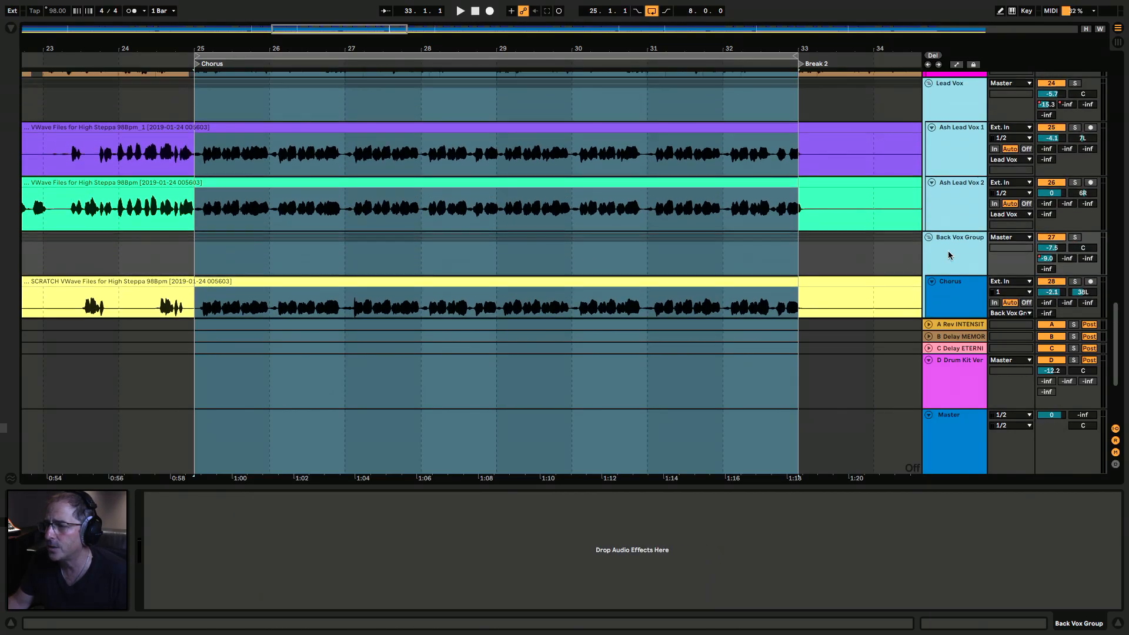
right_click(946, 148)
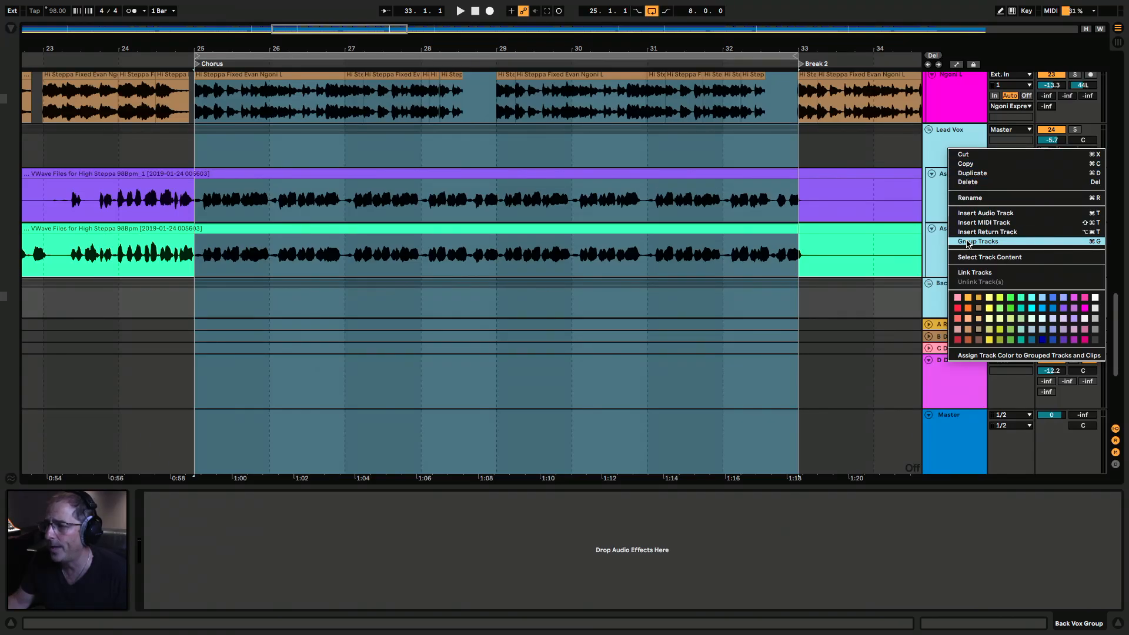
click(967, 242)
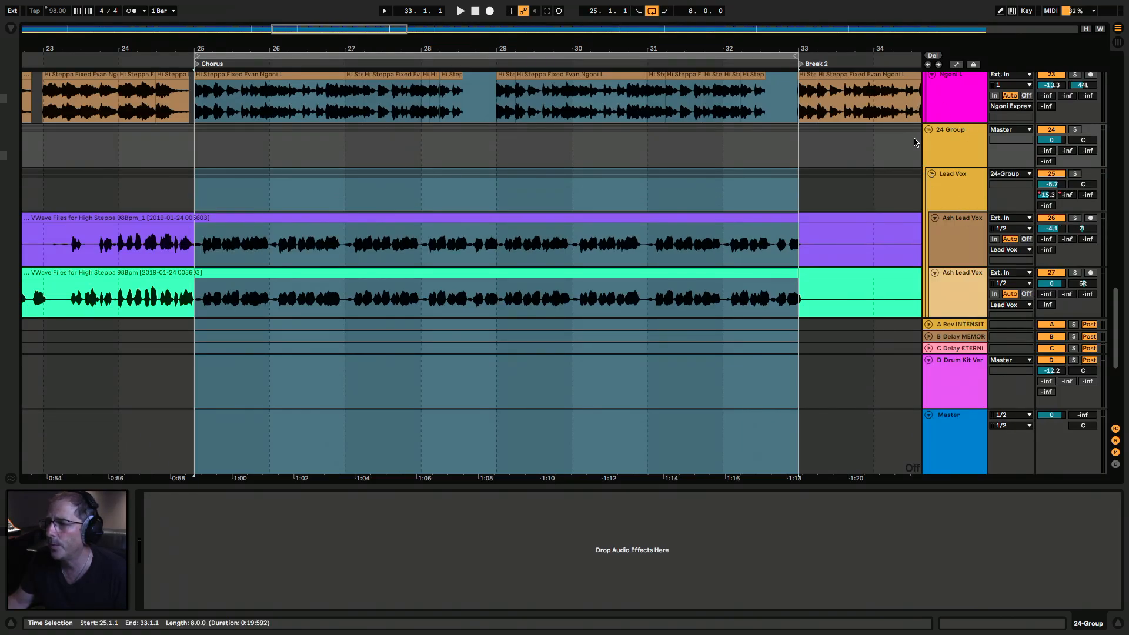
click(949, 135)
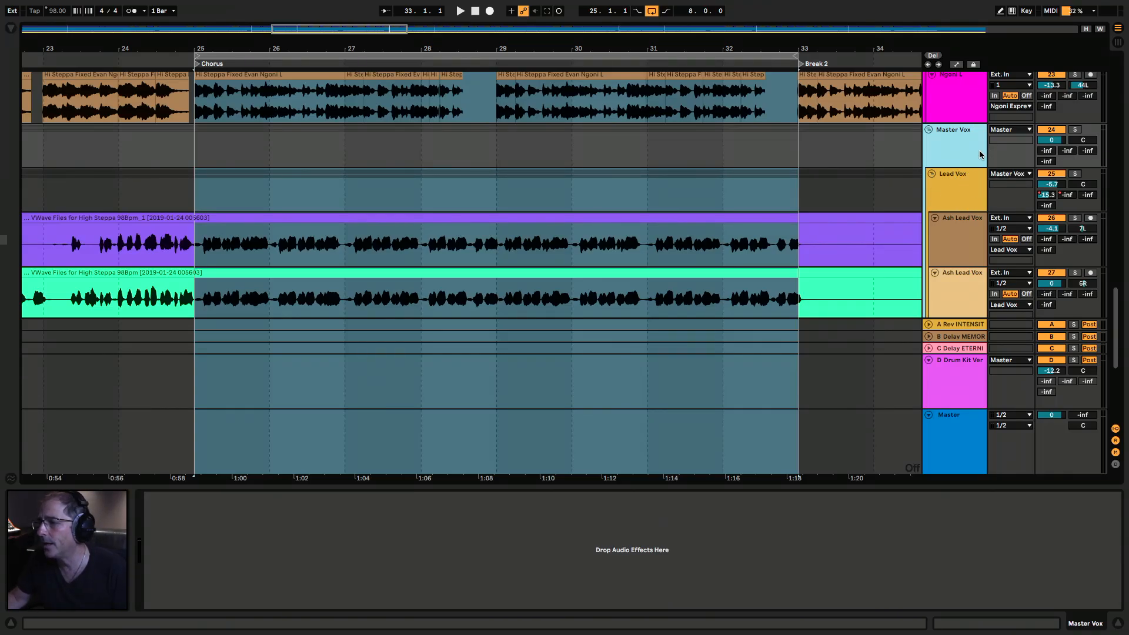
Step: Switch the Lead Vox group's output routing to Master and back to Master Vox
click(1023, 179)
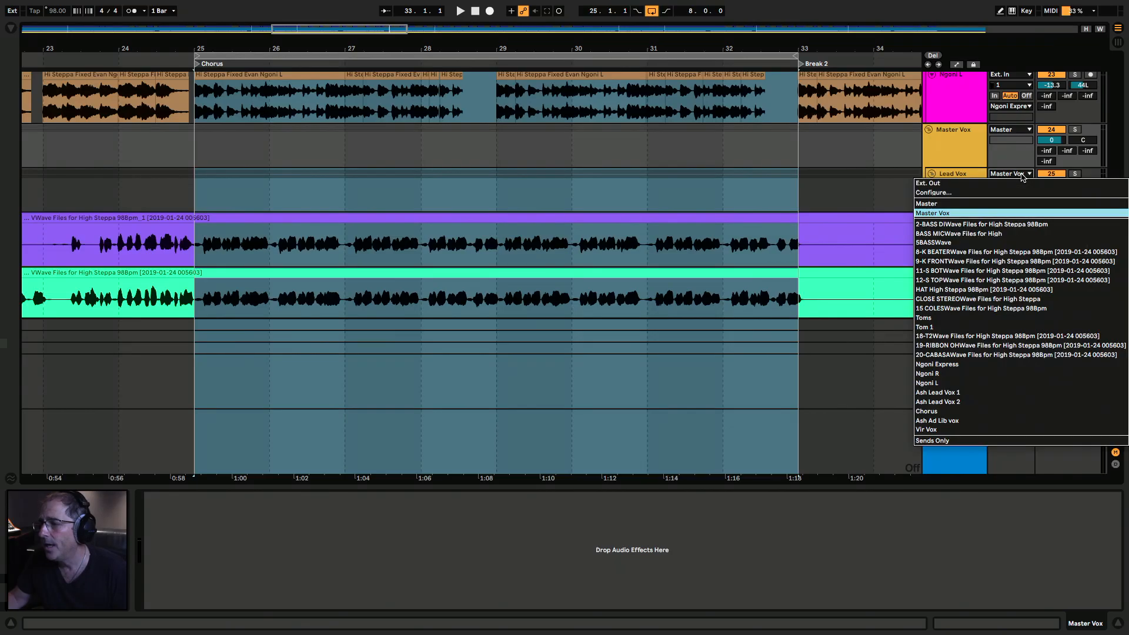
click(1008, 201)
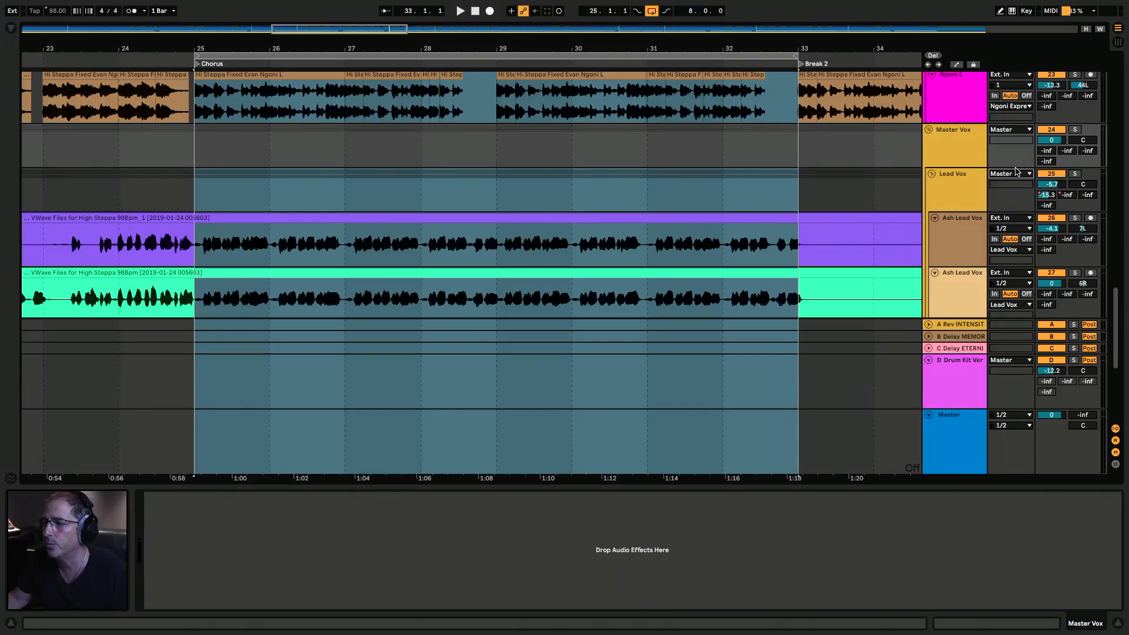
click(1016, 174)
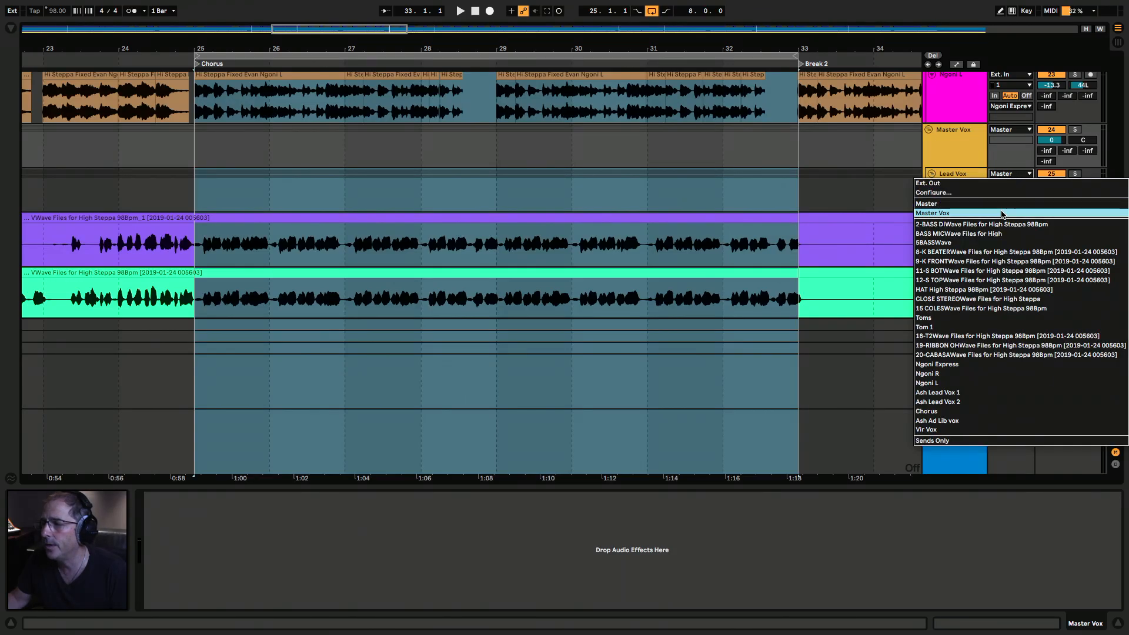
click(1002, 213)
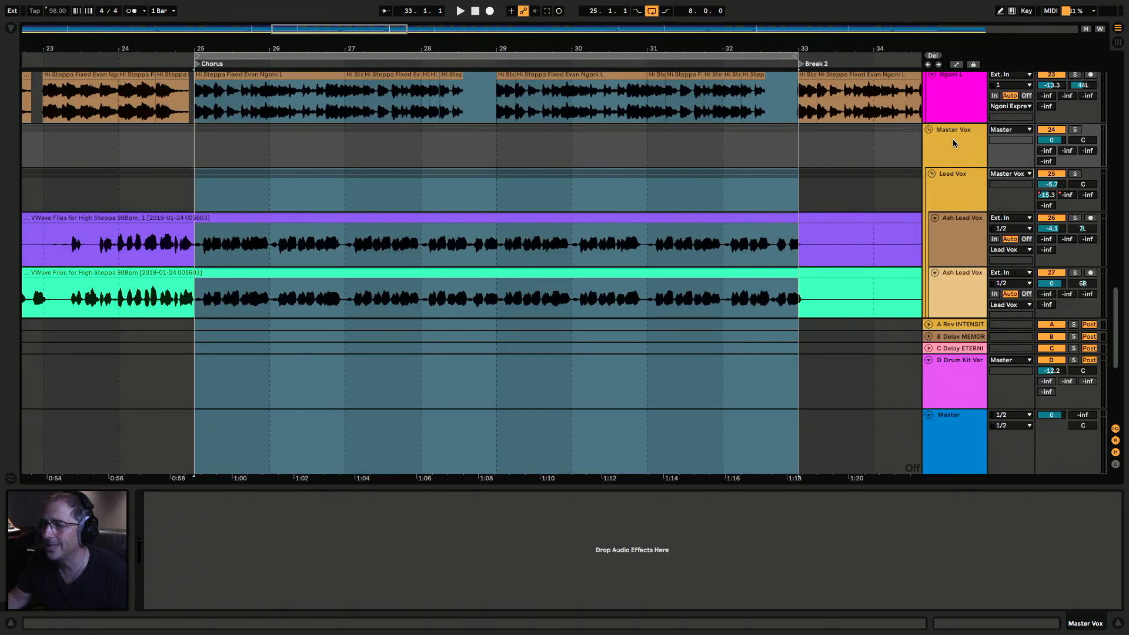
Step: Play the looped Chorus while toggling the Master Vox group off and on, ending with it active and playback stopped
scroll(948, 153, down, 4)
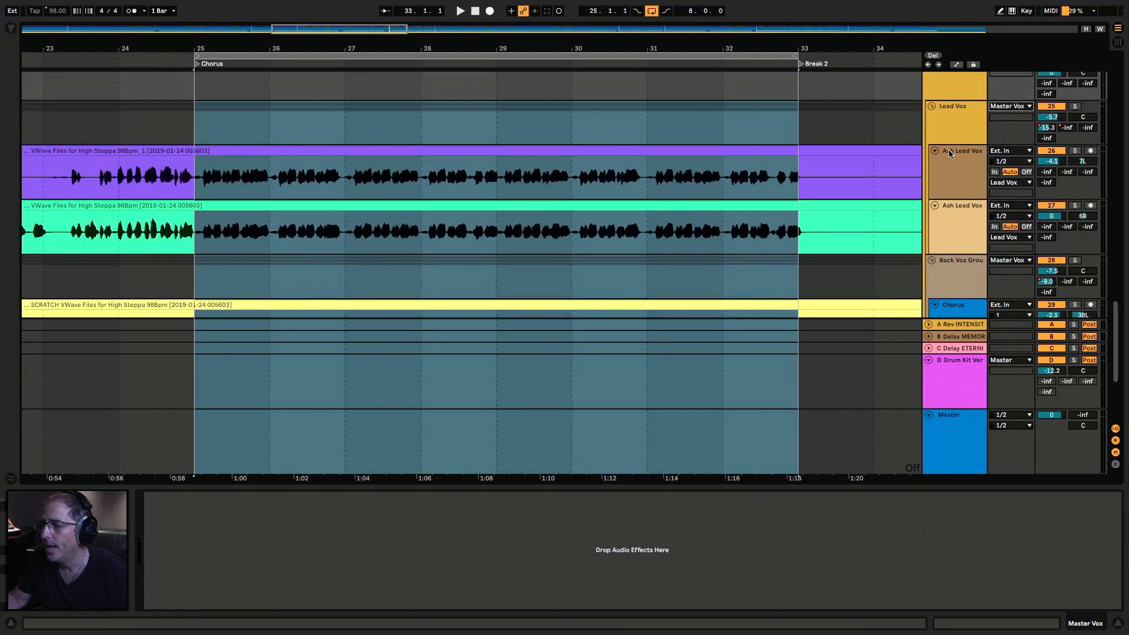
scroll(949, 151, down, 1)
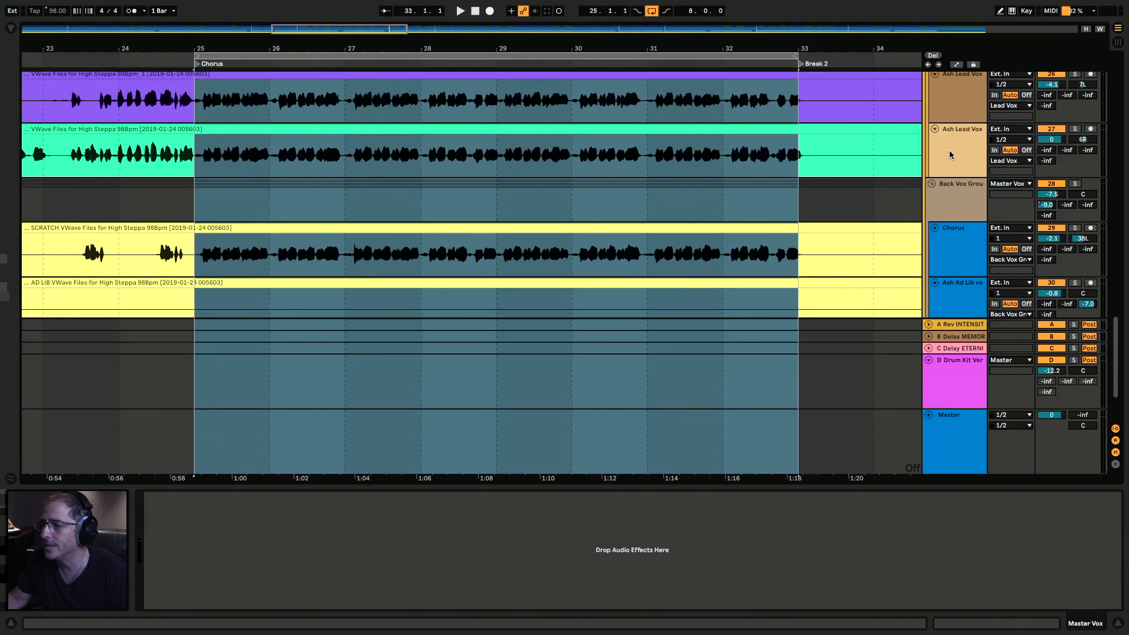
click(964, 201)
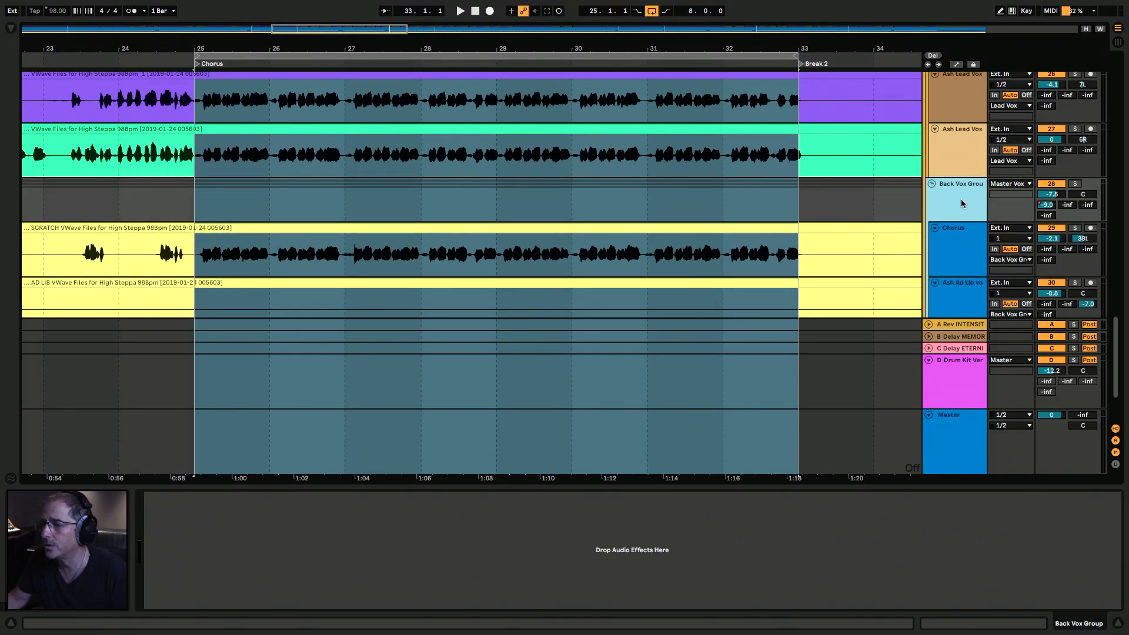
key(space)
scroll(959, 207, up, 3)
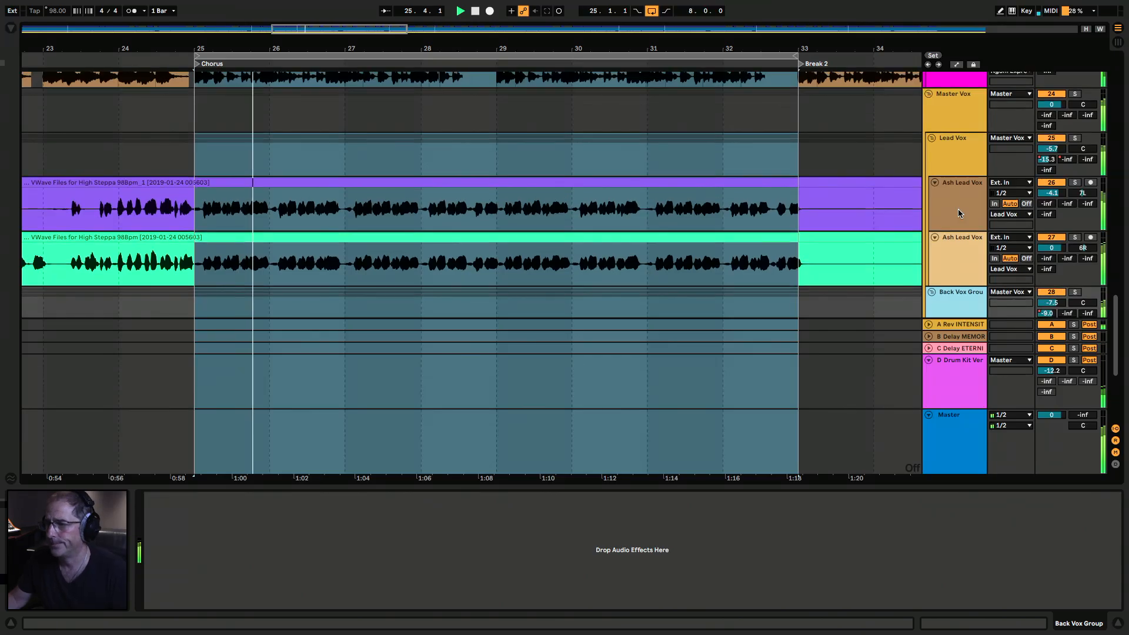
scroll(958, 210, up, 1)
click(1052, 110)
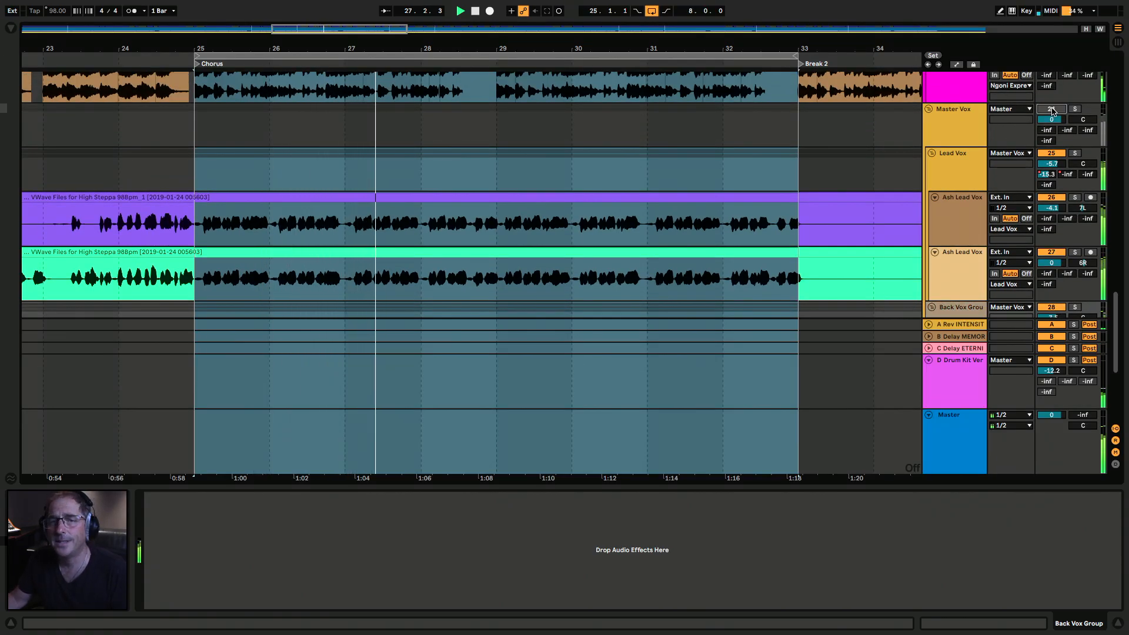
click(1051, 109)
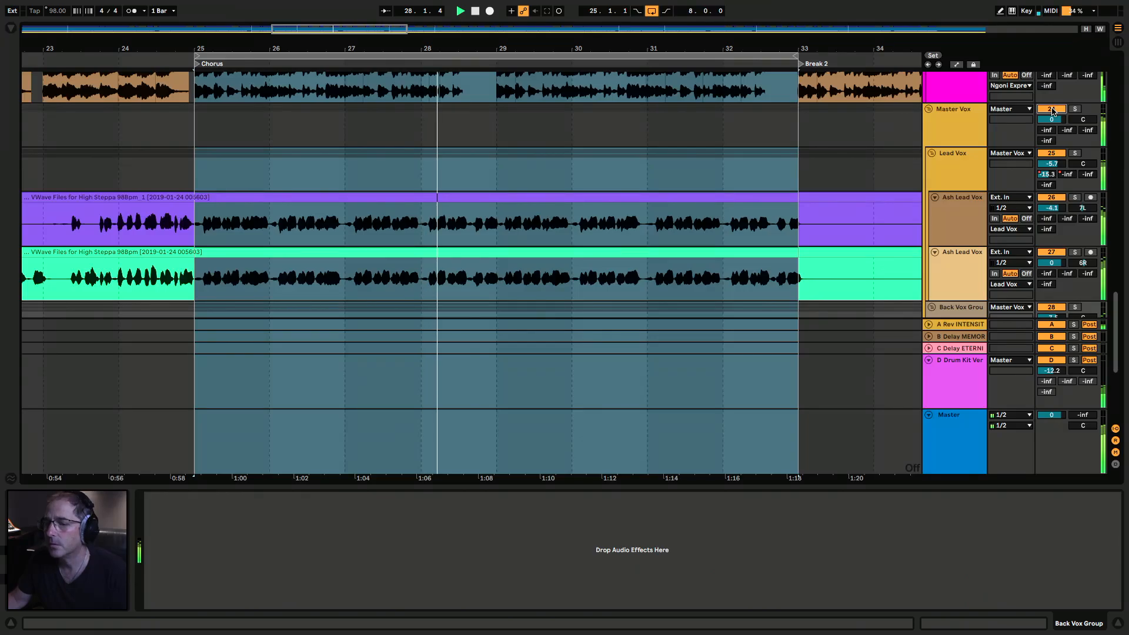
click(1052, 109)
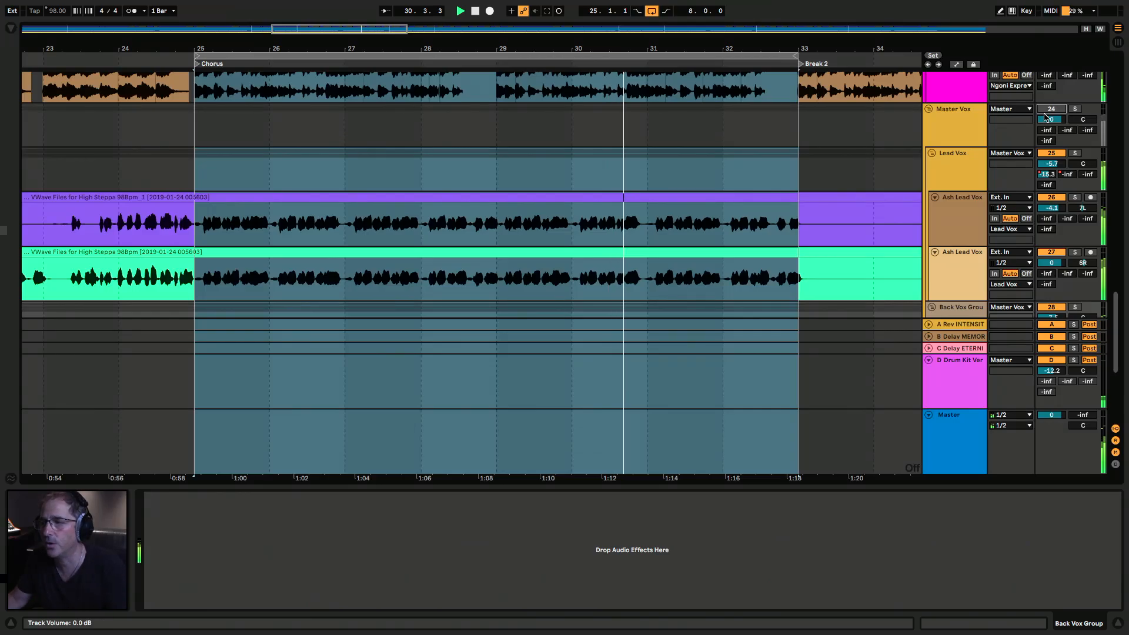
click(1048, 111)
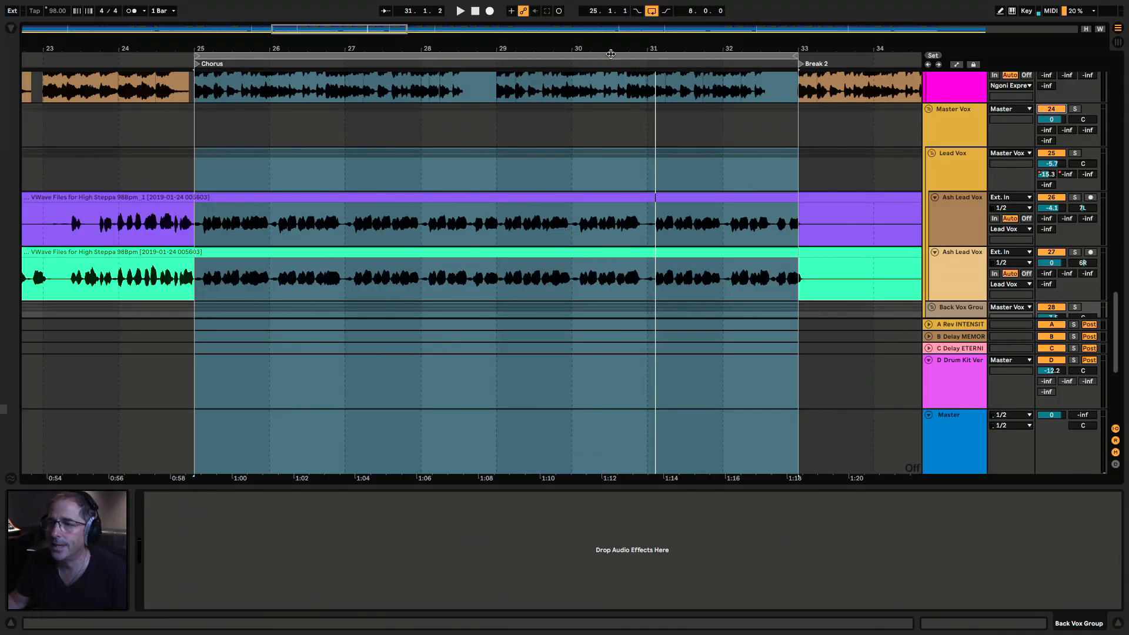
click(611, 54)
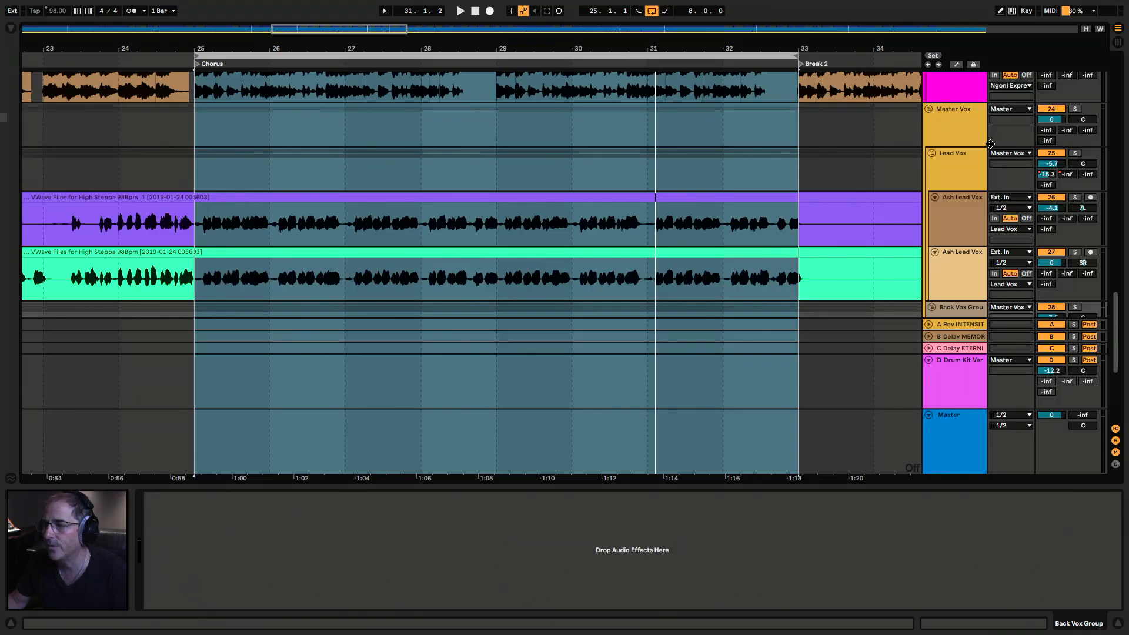
Step: Inspect the device chains of the Lead Vox and Back Vox Group tracks
click(963, 167)
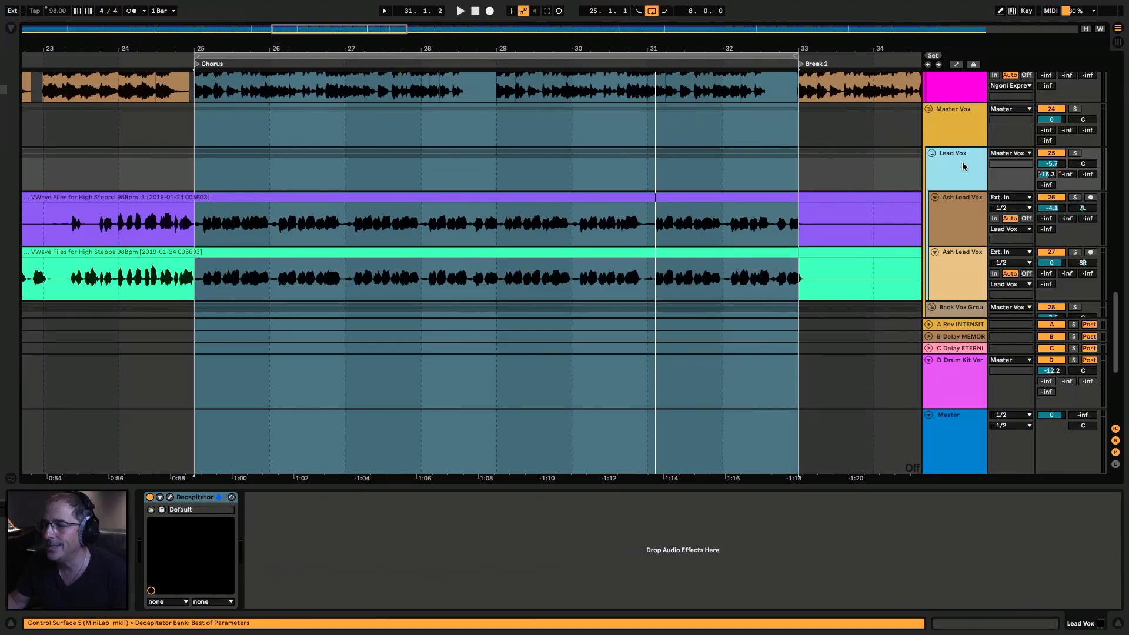
scroll(963, 171, down, 3)
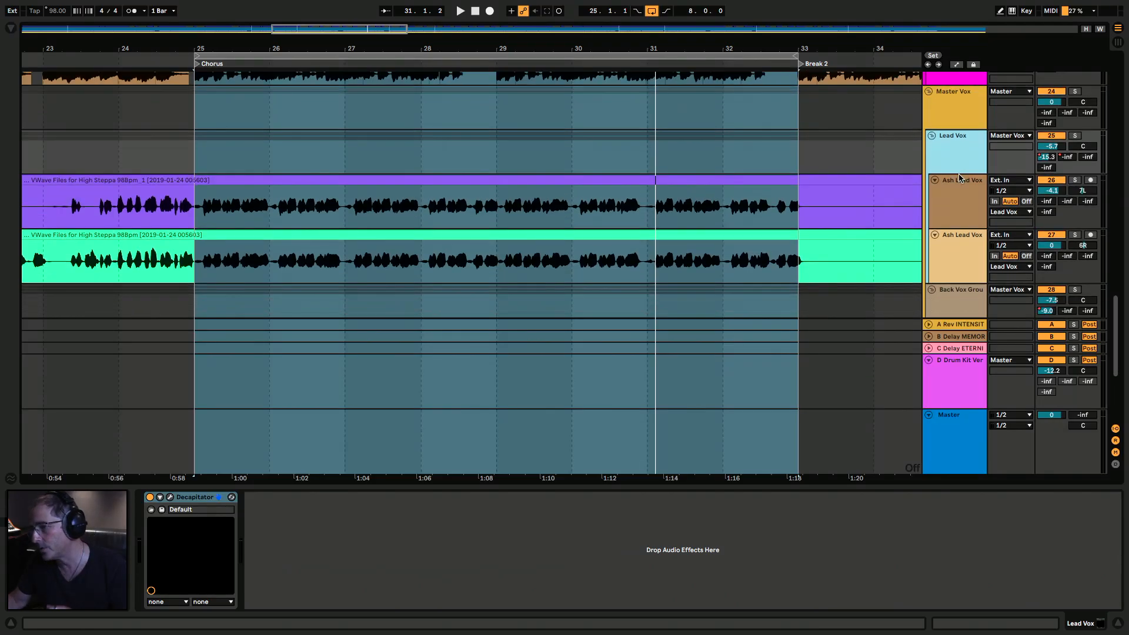
click(970, 248)
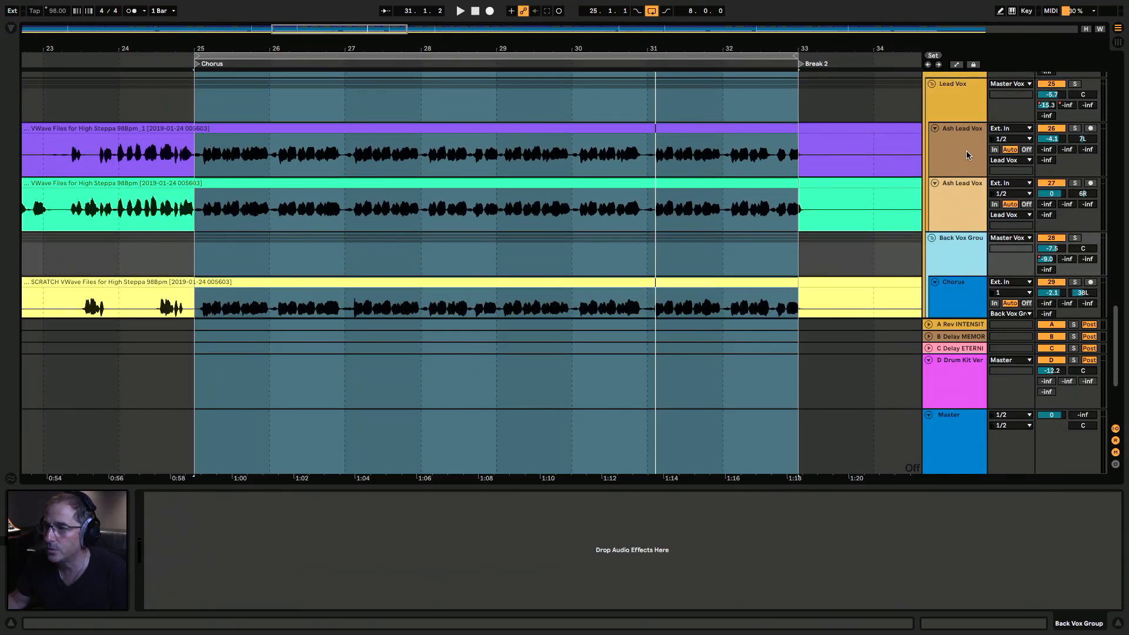
scroll(961, 122, up, 1)
Step: Add the VST3 FabFilter Pro-C 2 compressor after Decapitator on the Lead Vox group
click(962, 121)
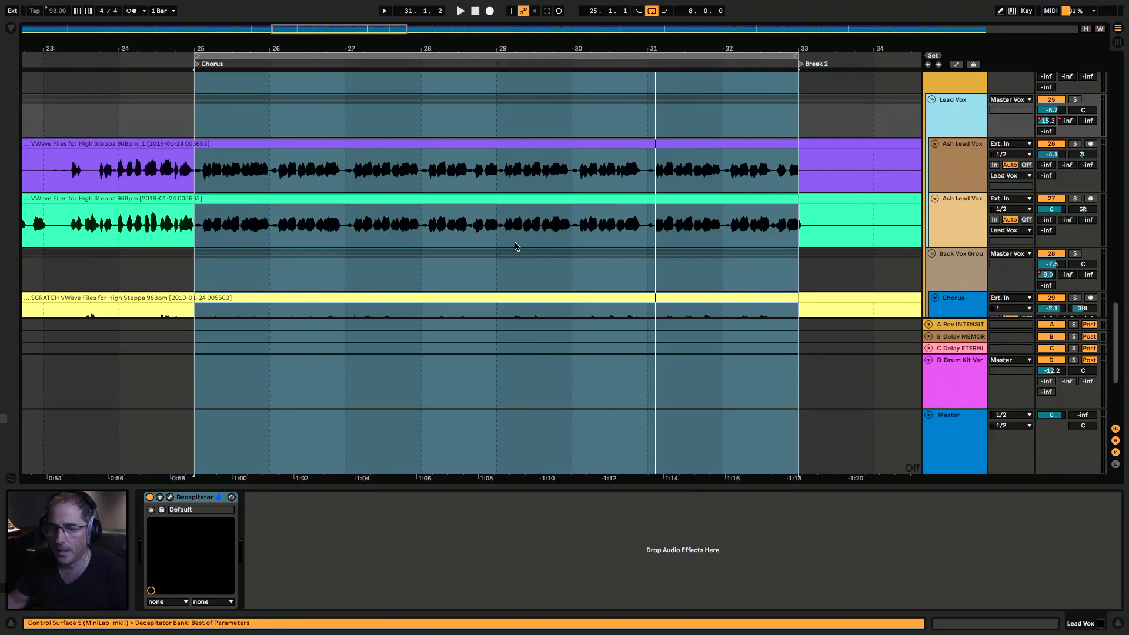
click(11, 29)
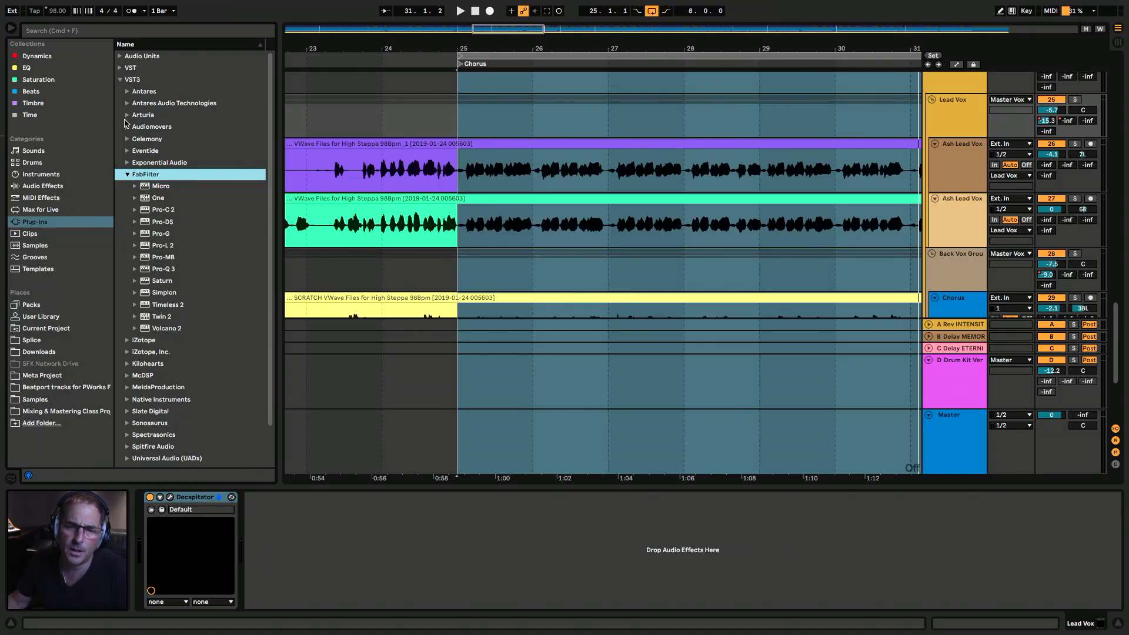
click(145, 211)
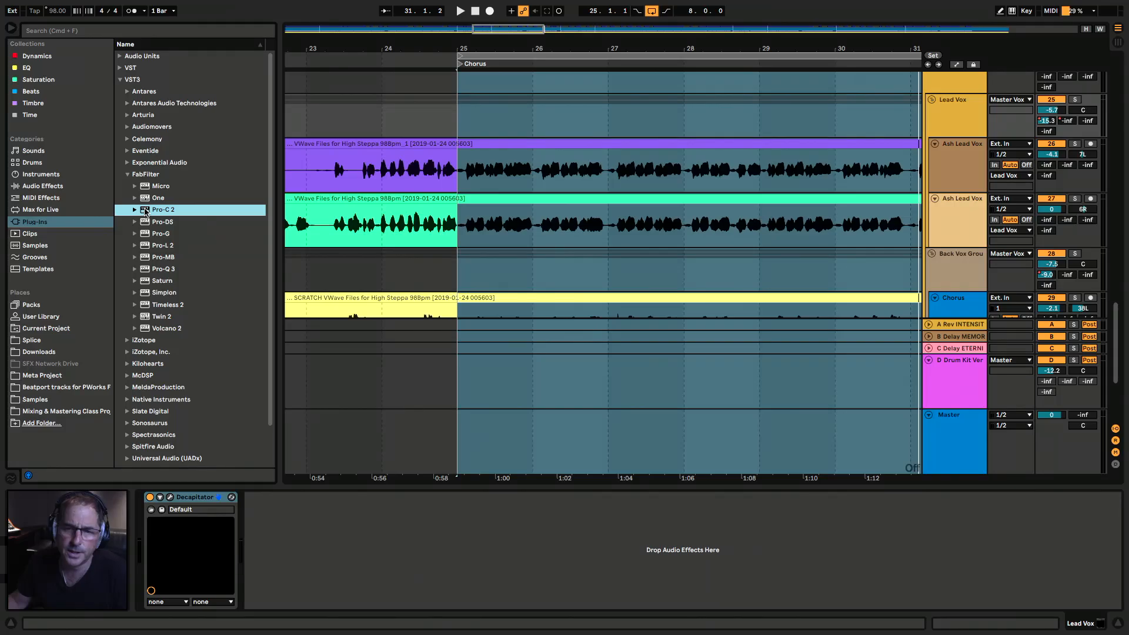
mouse_move(145, 211)
mouse_down()
mouse_move(371, 532)
mouse_move(360, 535)
mouse_up()
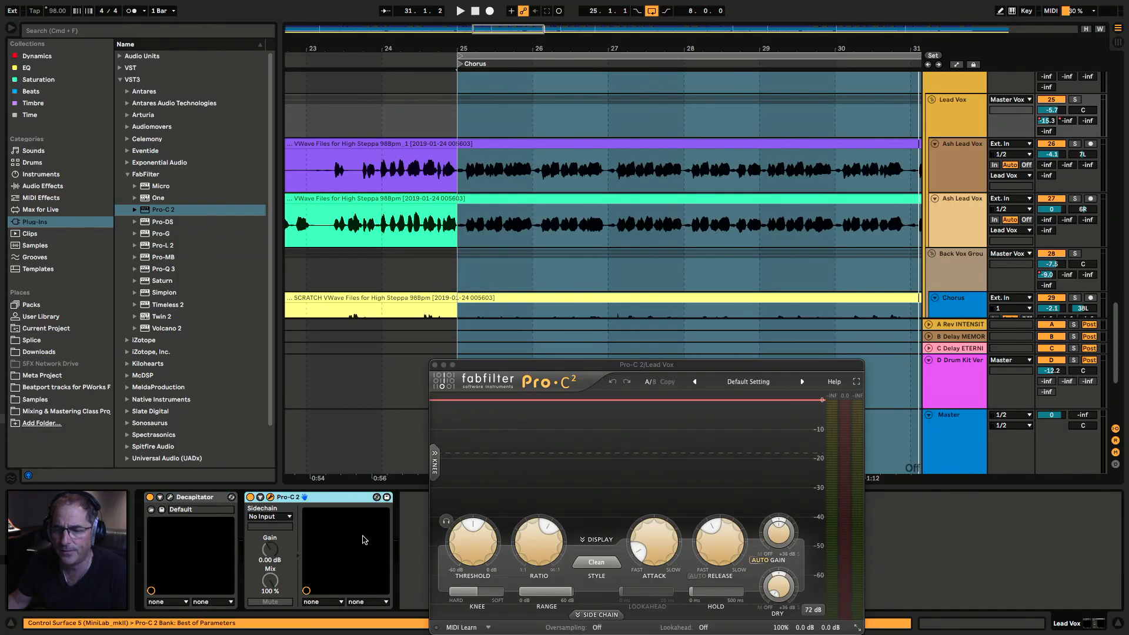
Step: Play the Chorus while lowering the Lead Vox Pro-C 2's ratio and setting its attack to 1.01 ms
key(space)
drag(670, 365, 621, 277)
mouse_move(418, 458)
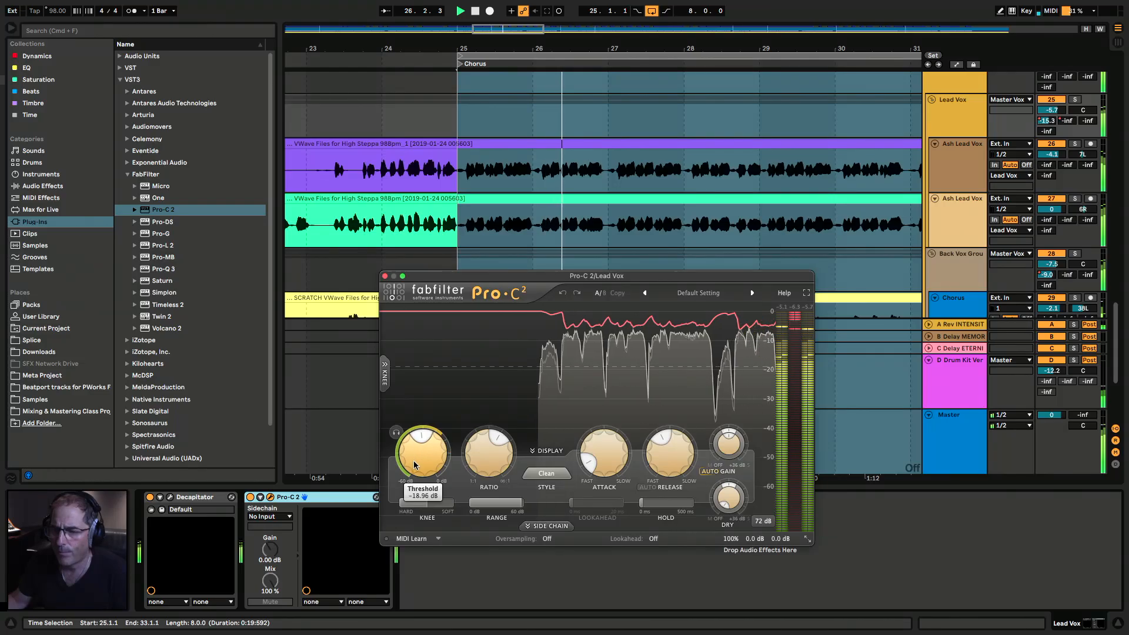
drag(489, 454, 454, 488)
mouse_move(594, 438)
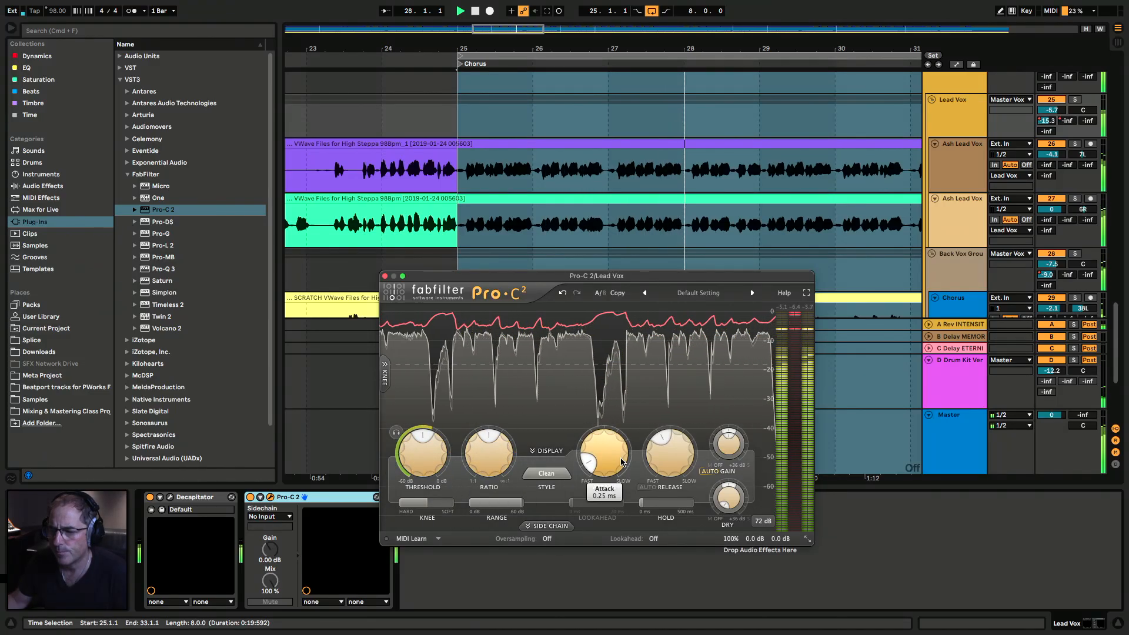
drag(594, 438, 602, 426)
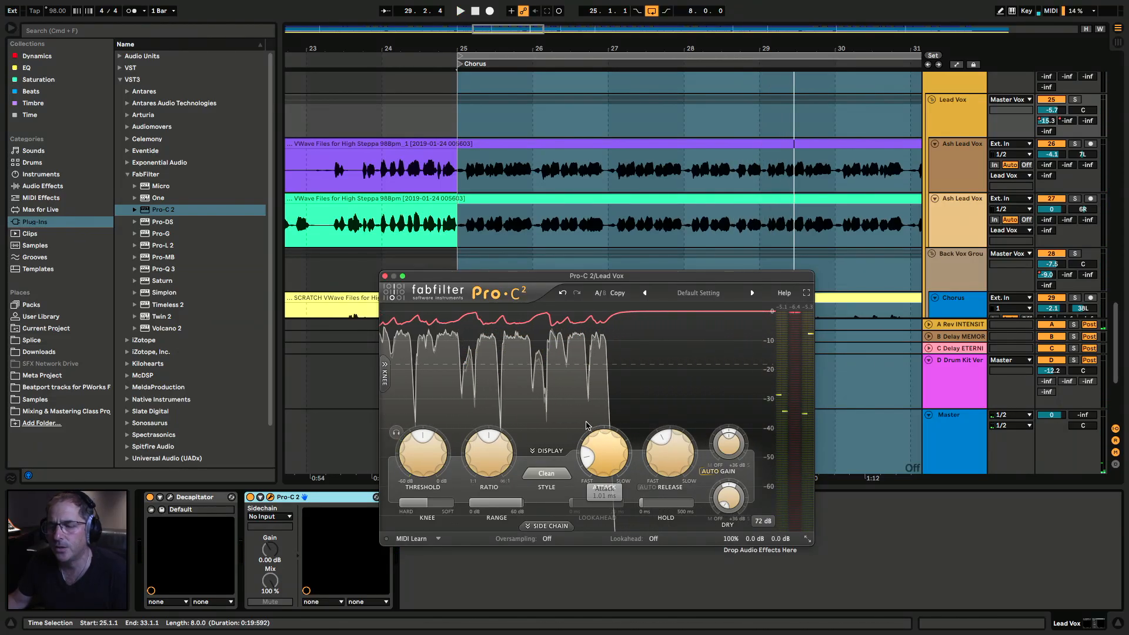
mouse_move(592, 447)
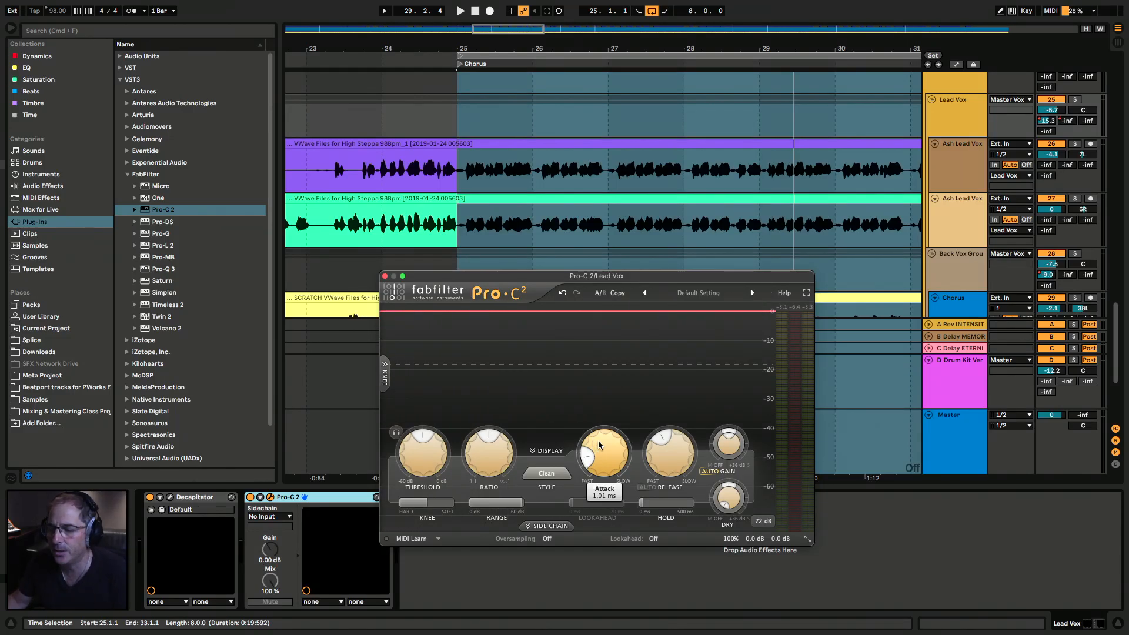
Step: Set the Lead Vox compressor's release to 243.3 ms while briefly playing the Chorus
mouse_move(660, 454)
key(space)
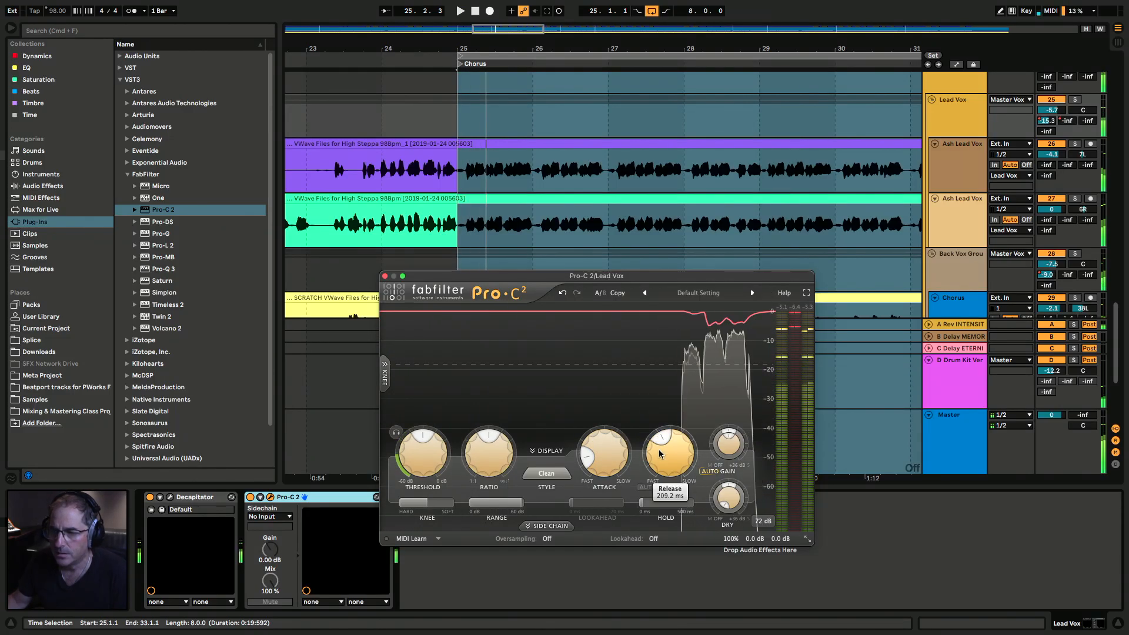
drag(663, 447, 663, 445)
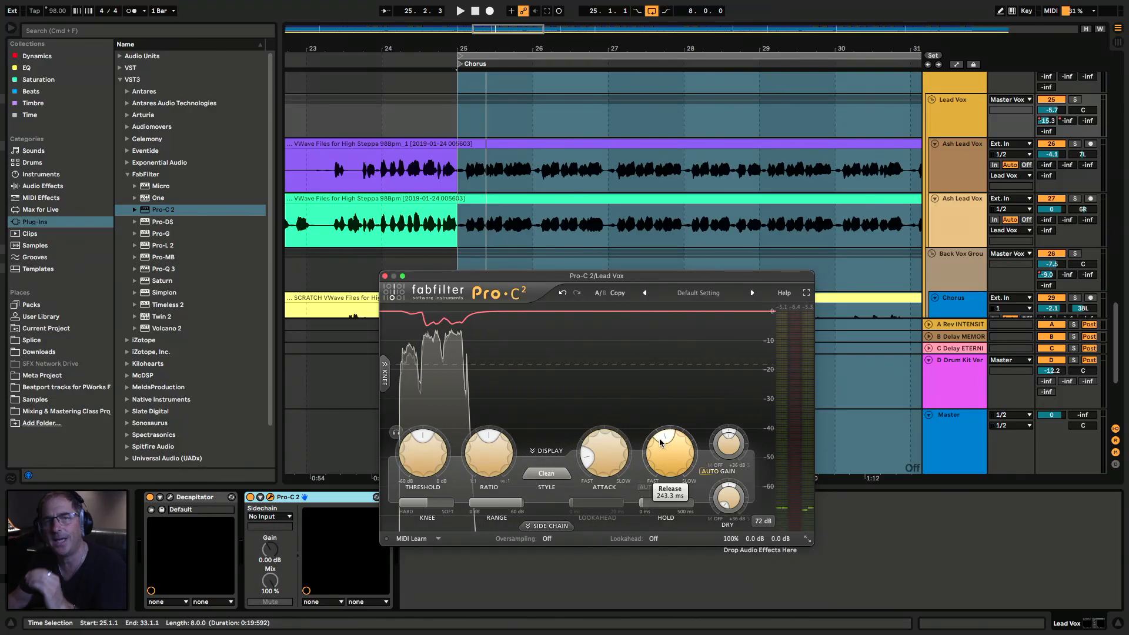
Step: Change the Lead Vox compressor's style to Vocal and audition the Chorus with it
key(space)
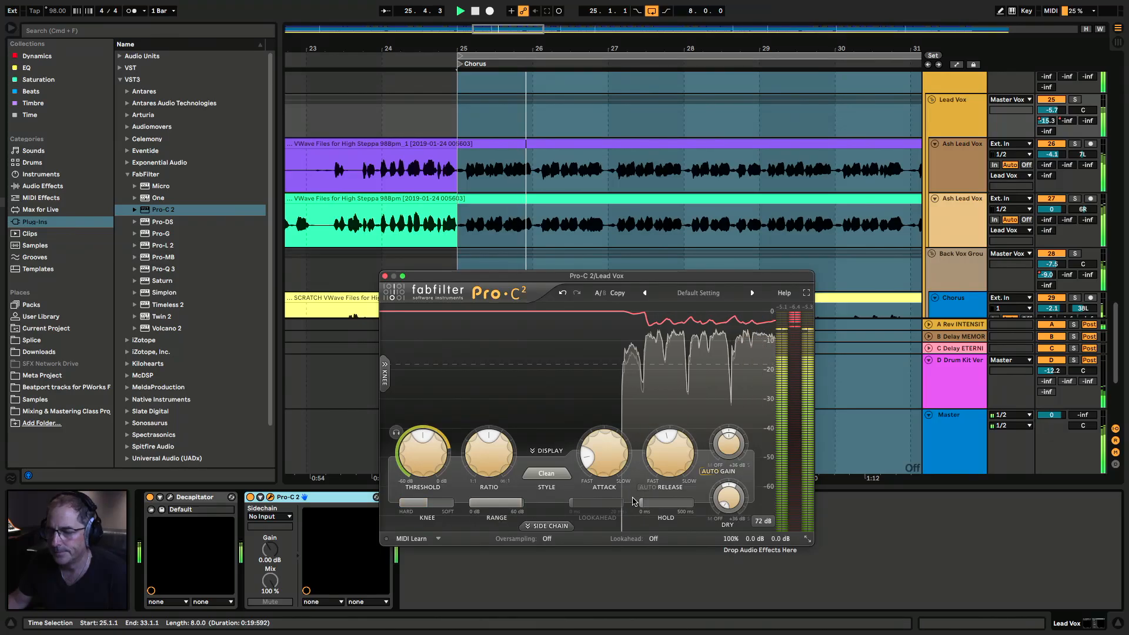
click(544, 476)
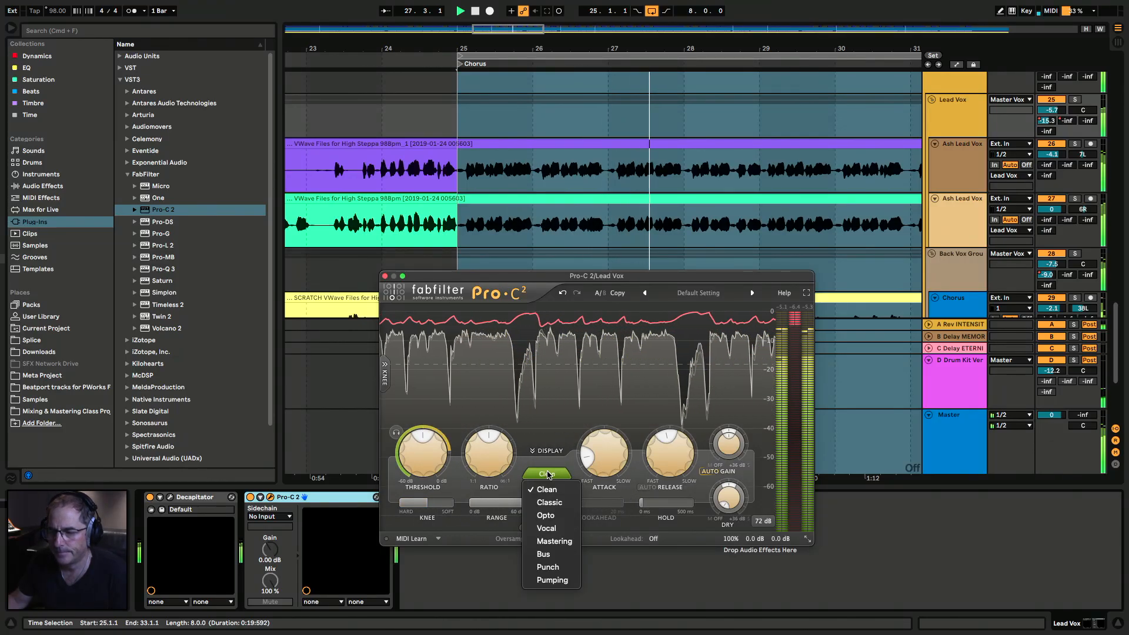
click(557, 528)
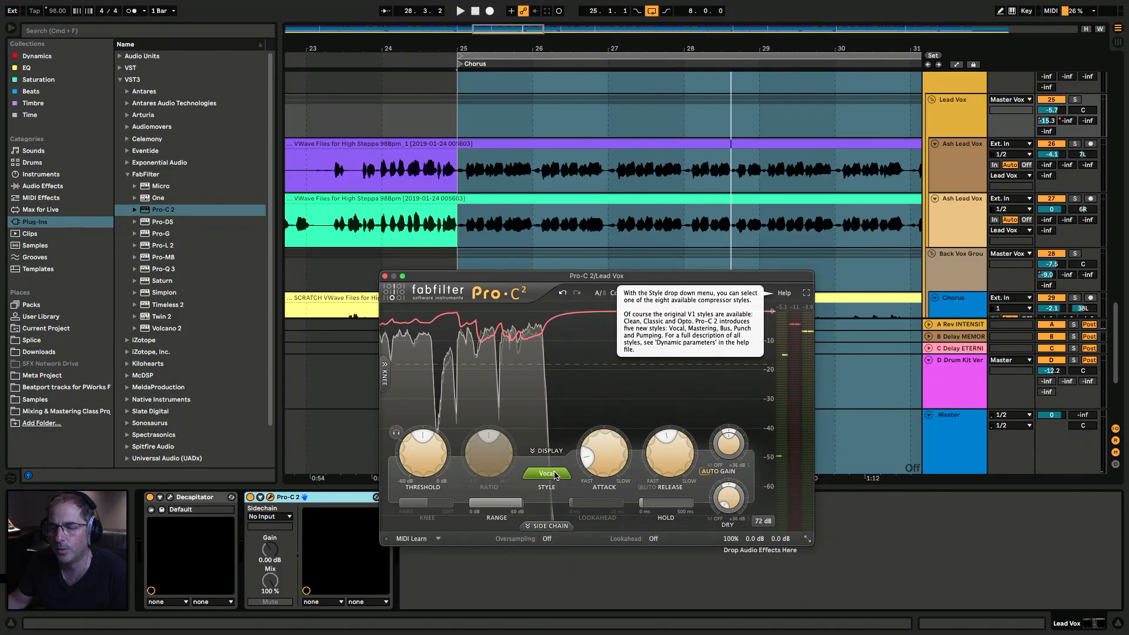
click(555, 475)
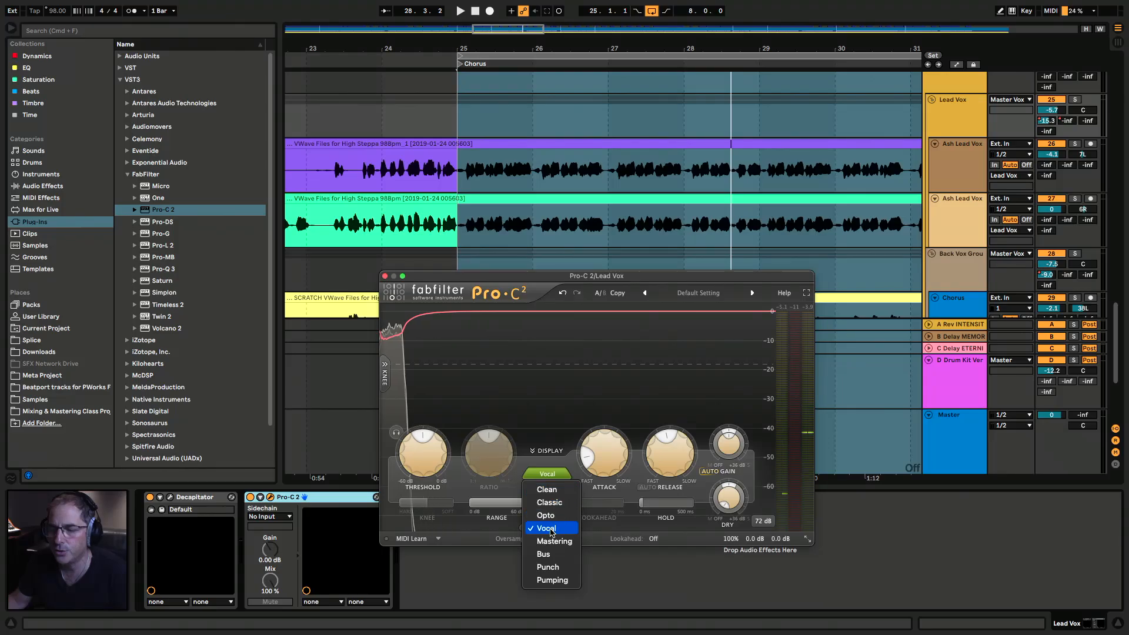
click(551, 529)
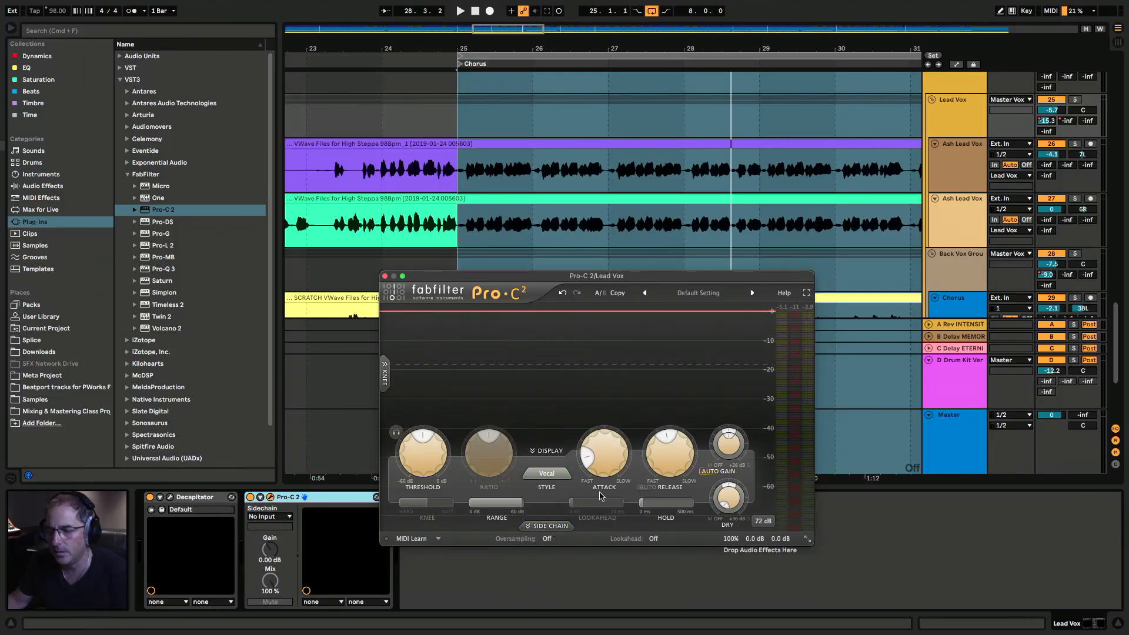
key(space)
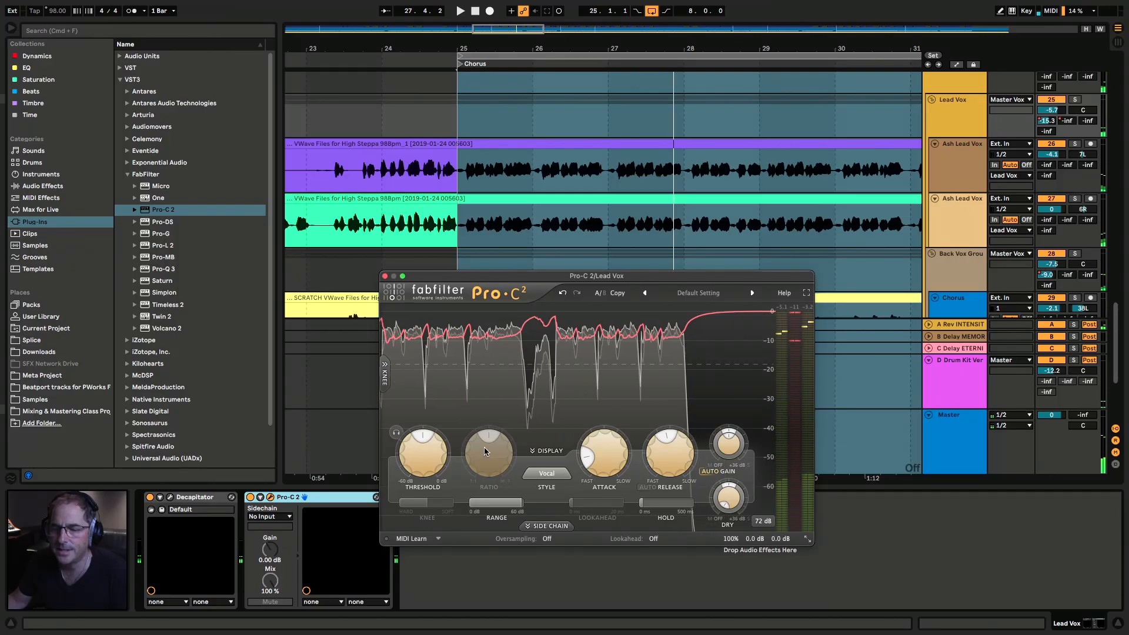
Step: Switch the Lead Vox compressor's style to Clean and back to Vocal to compare the available controls
click(549, 475)
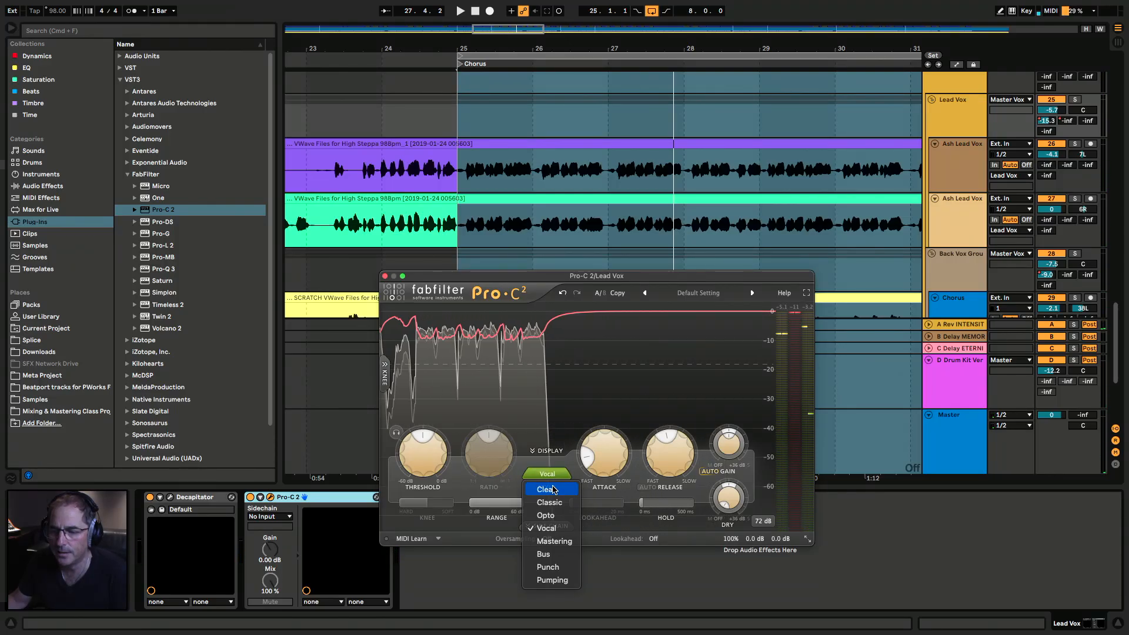
click(547, 489)
click(553, 475)
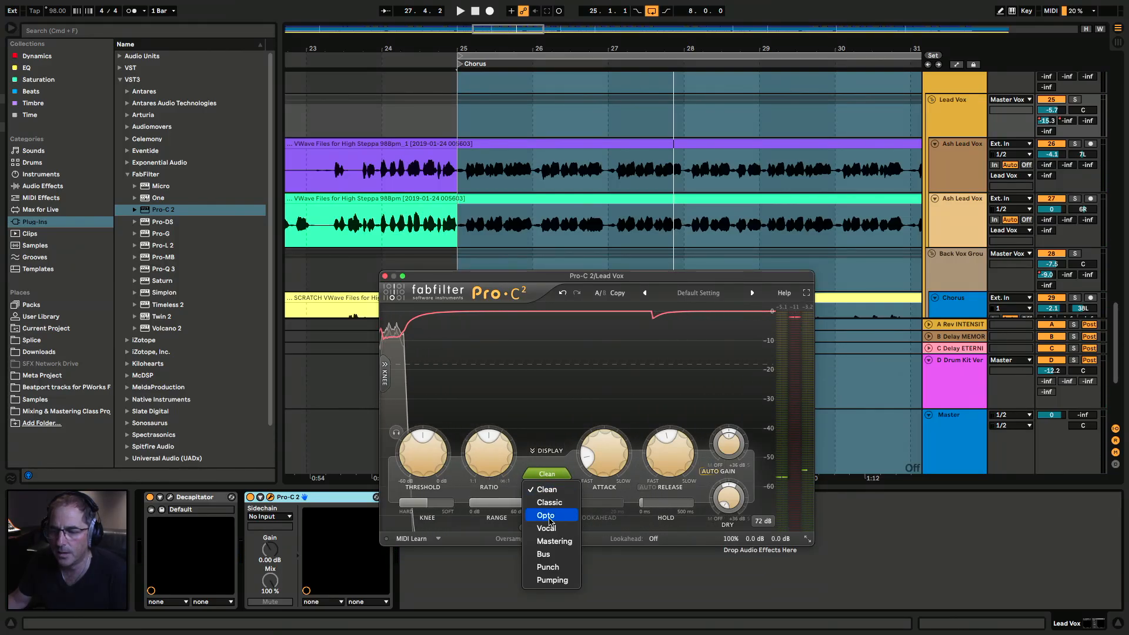
click(548, 533)
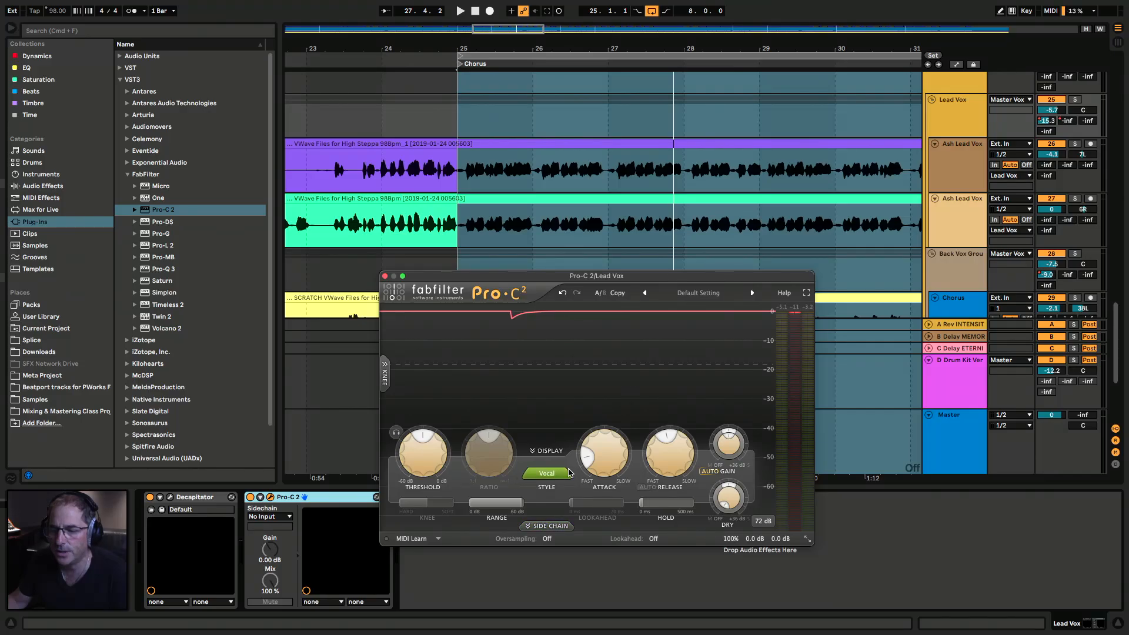
Step: Try the Classic style on the Lead Vox compressor with a ratio of 3.80:1 and play the Chorus
click(554, 476)
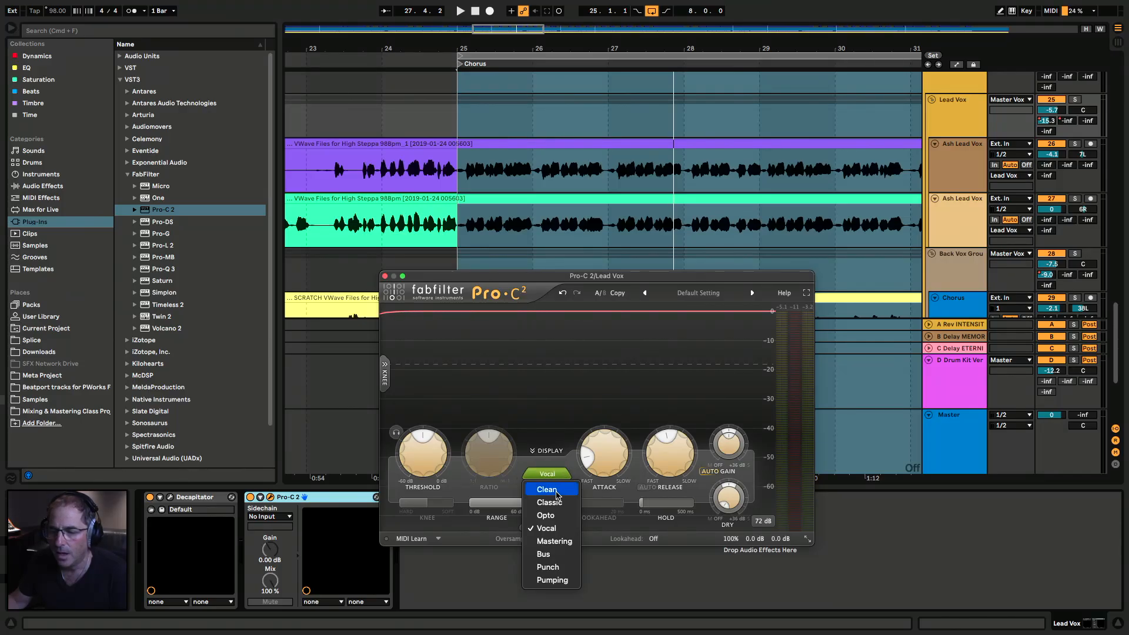
click(556, 503)
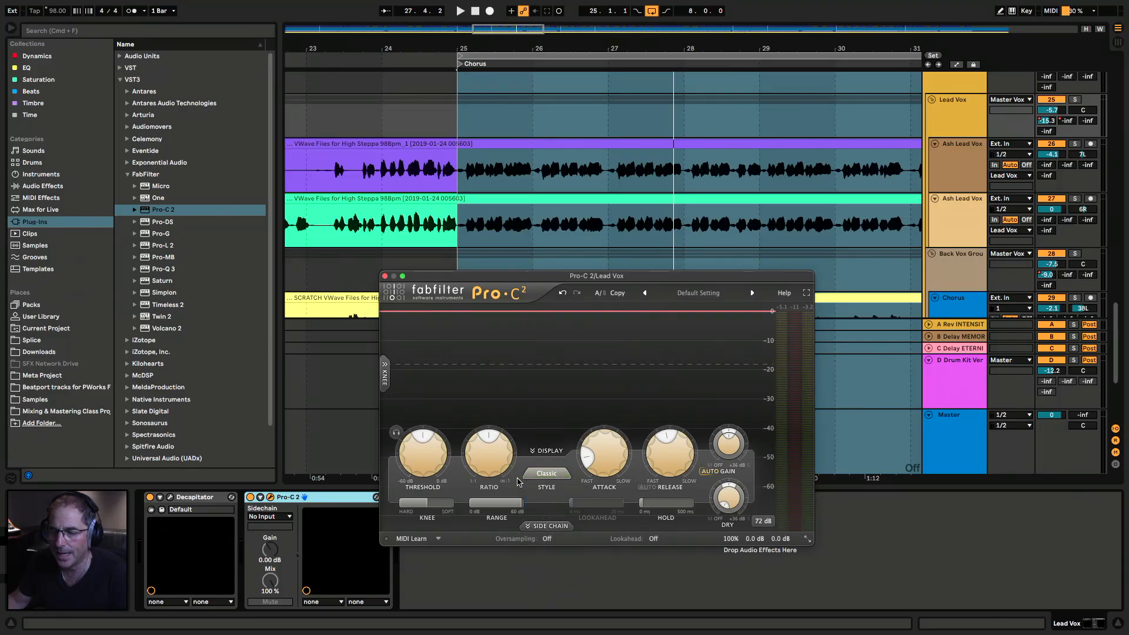
mouse_move(500, 457)
drag(494, 459, 499, 423)
key(space)
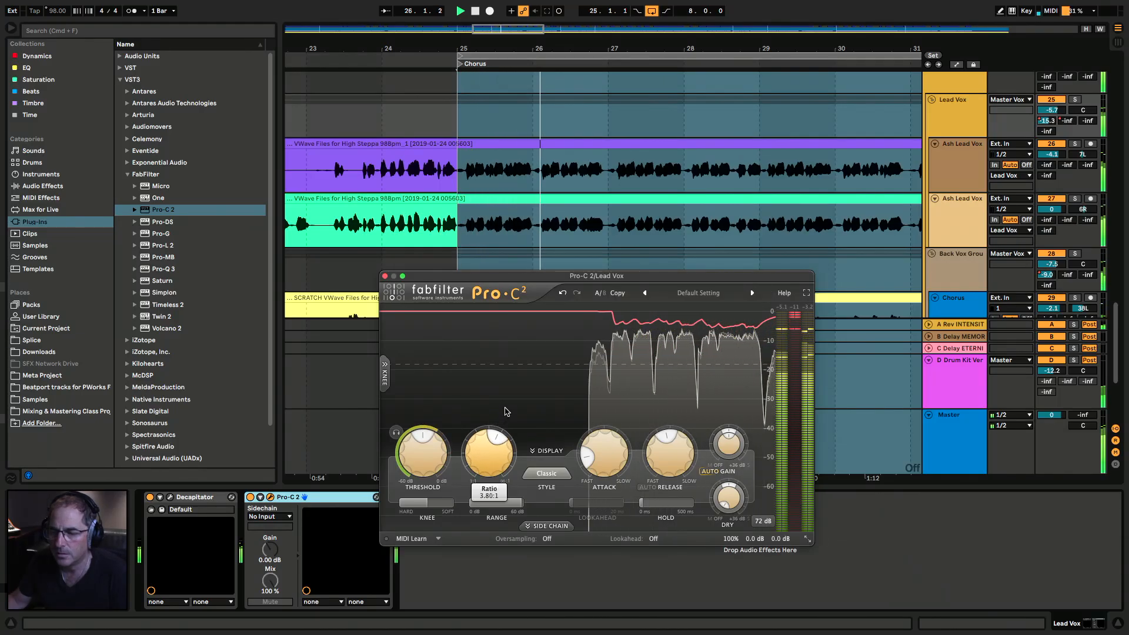
Step: Return the Lead Vox compressor's style to Vocal and play the Chorus again
click(547, 474)
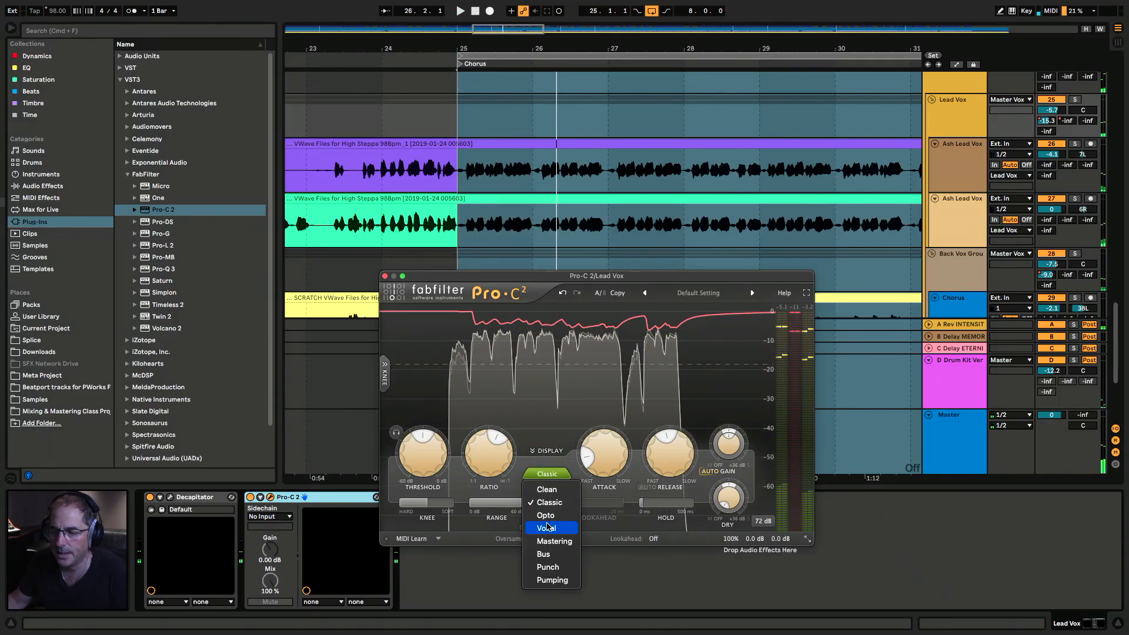
click(547, 528)
key(space)
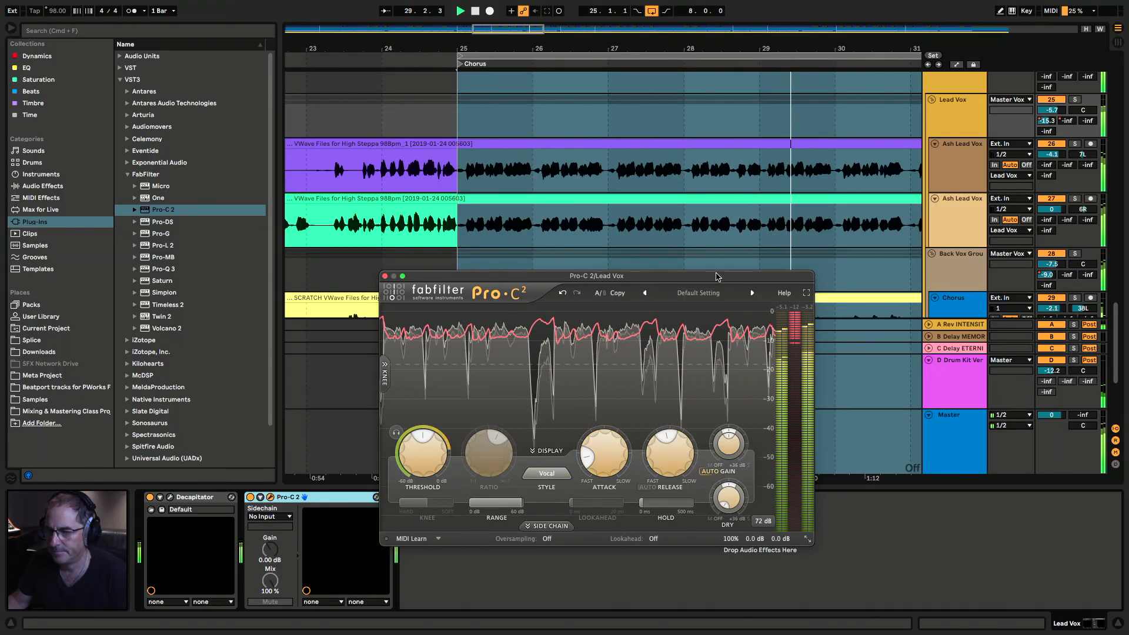
Step: Bring the whole Chorus up to Break 2 into view, stop playback and close the Lead Vox Pro-C 2 window
drag(687, 276, 719, 433)
drag(668, 47, 506, 34)
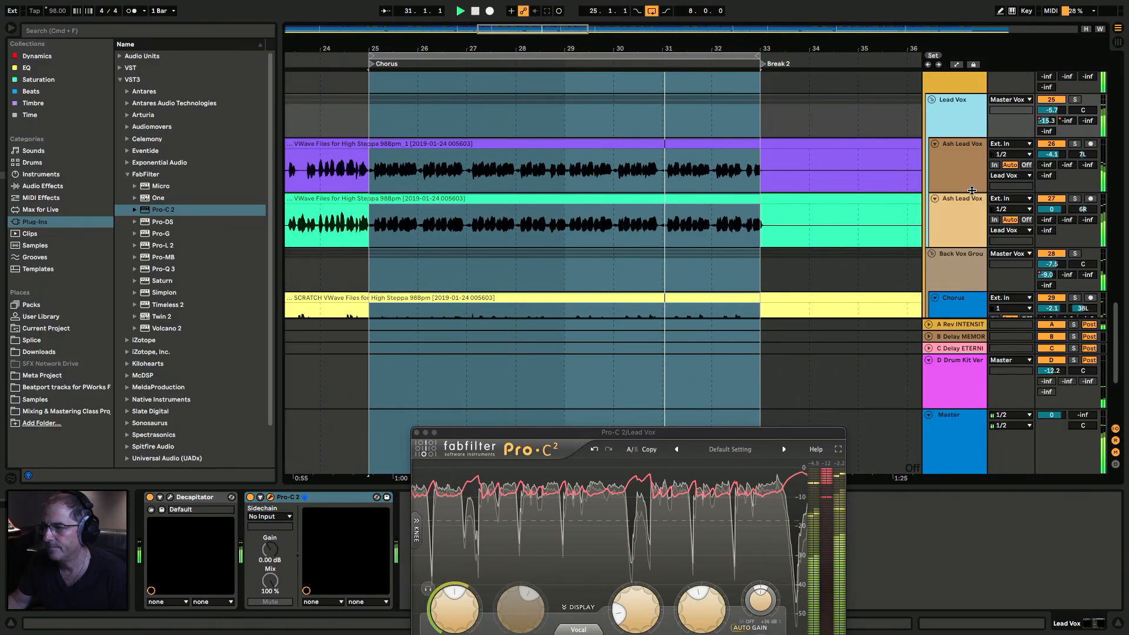
key(space)
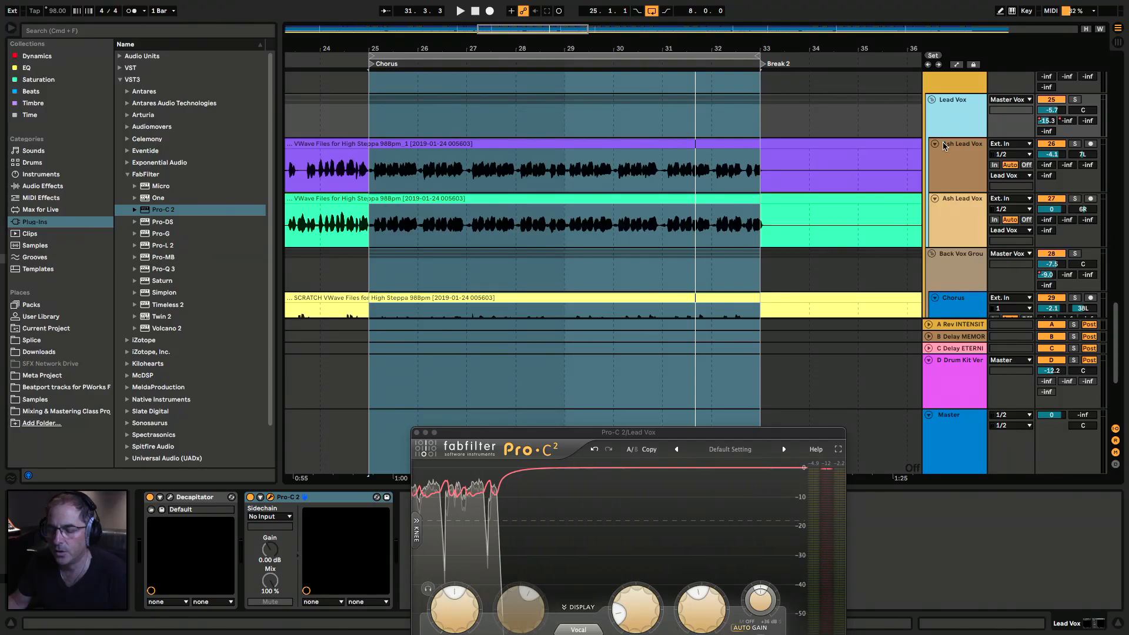
click(416, 434)
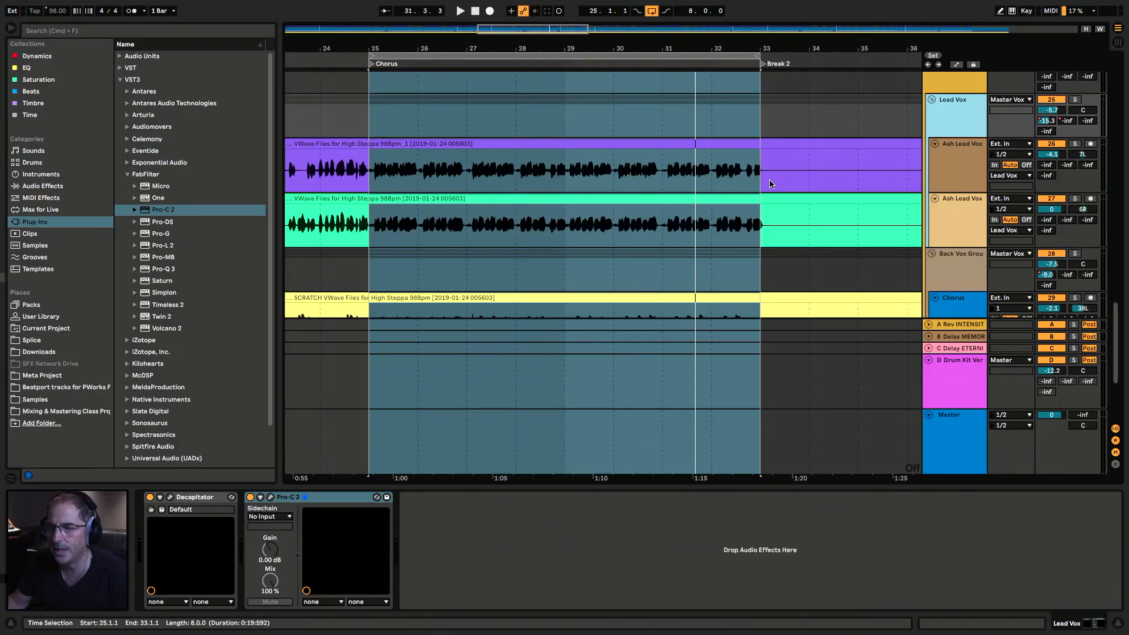
Step: Add the VST3 FabFilter Pro-C 2 compressor to the Back Vox Group and set its style to Vocal
scroll(847, 195, down, 5)
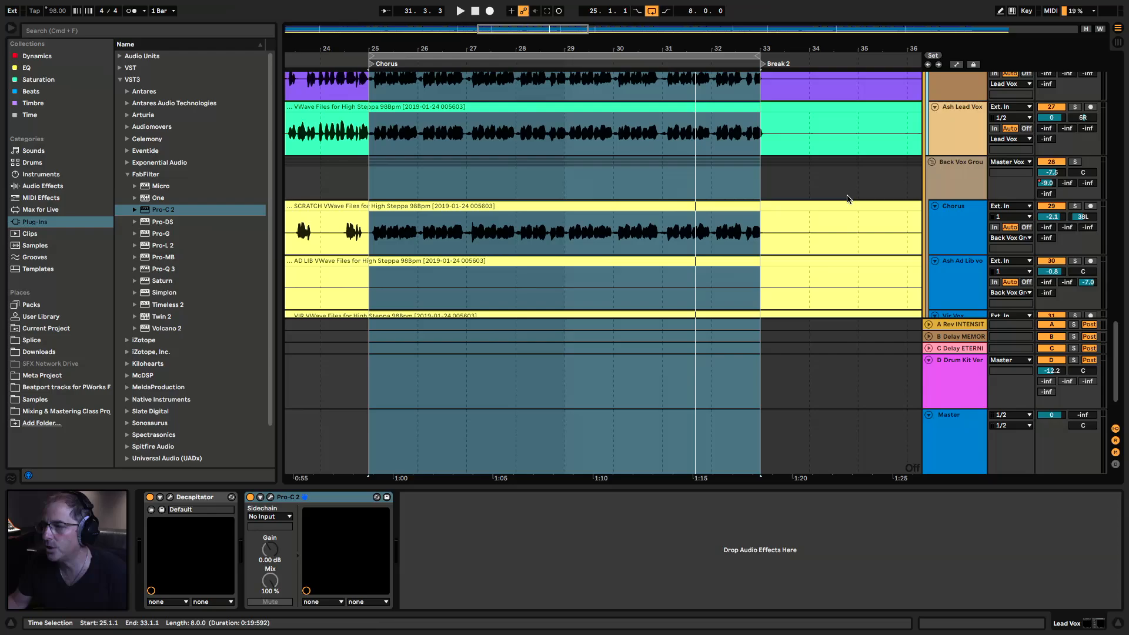
click(952, 171)
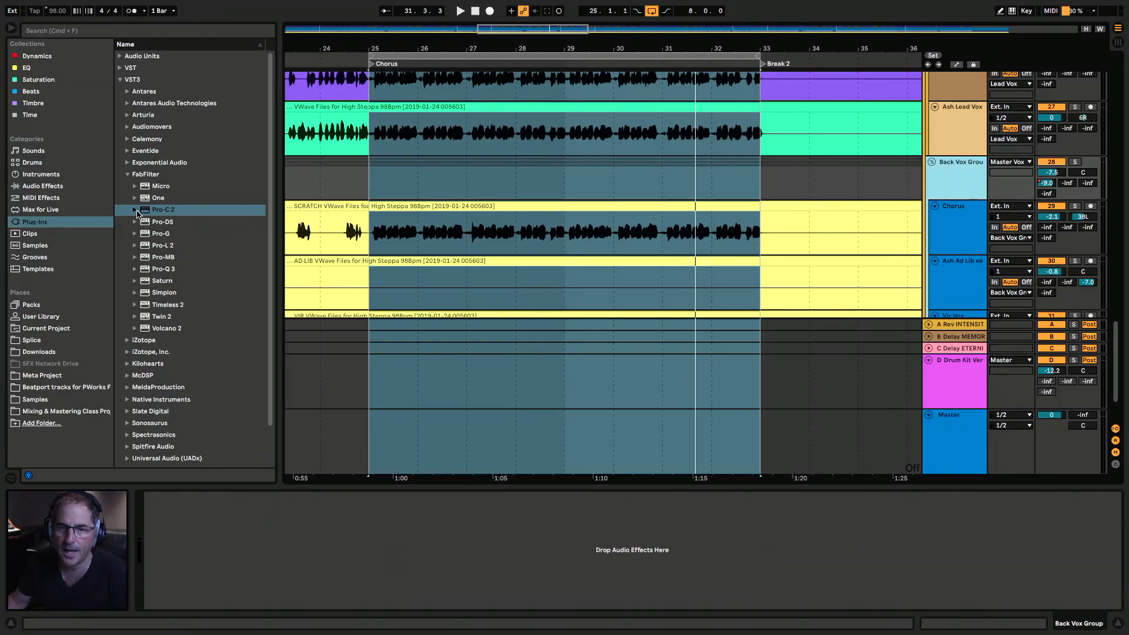
drag(145, 212, 215, 429)
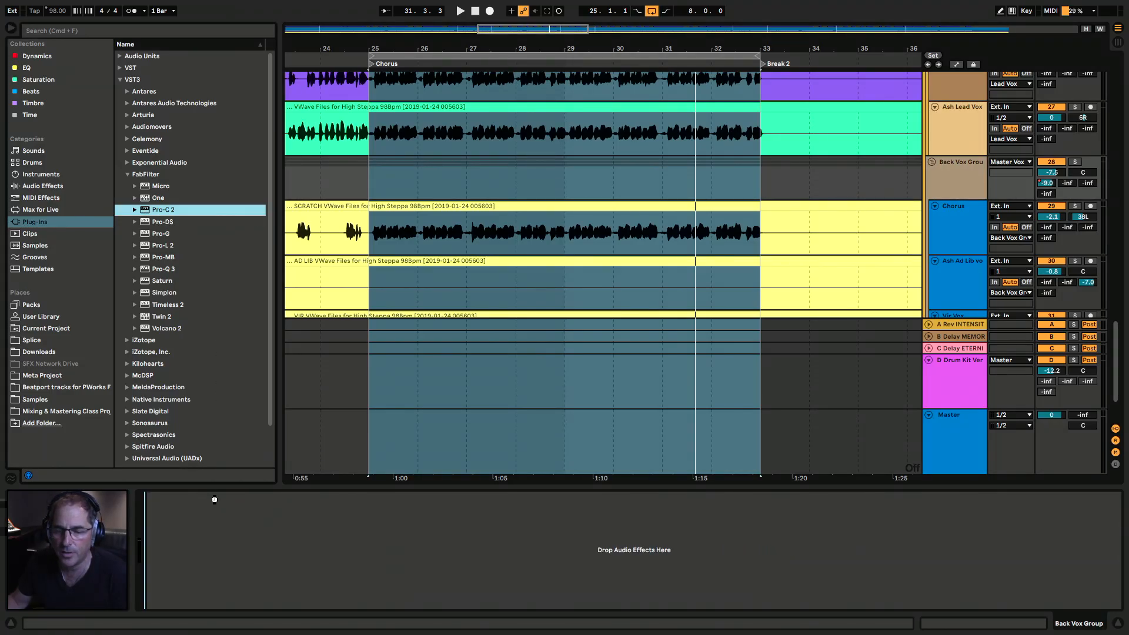
drag(214, 500, 216, 503)
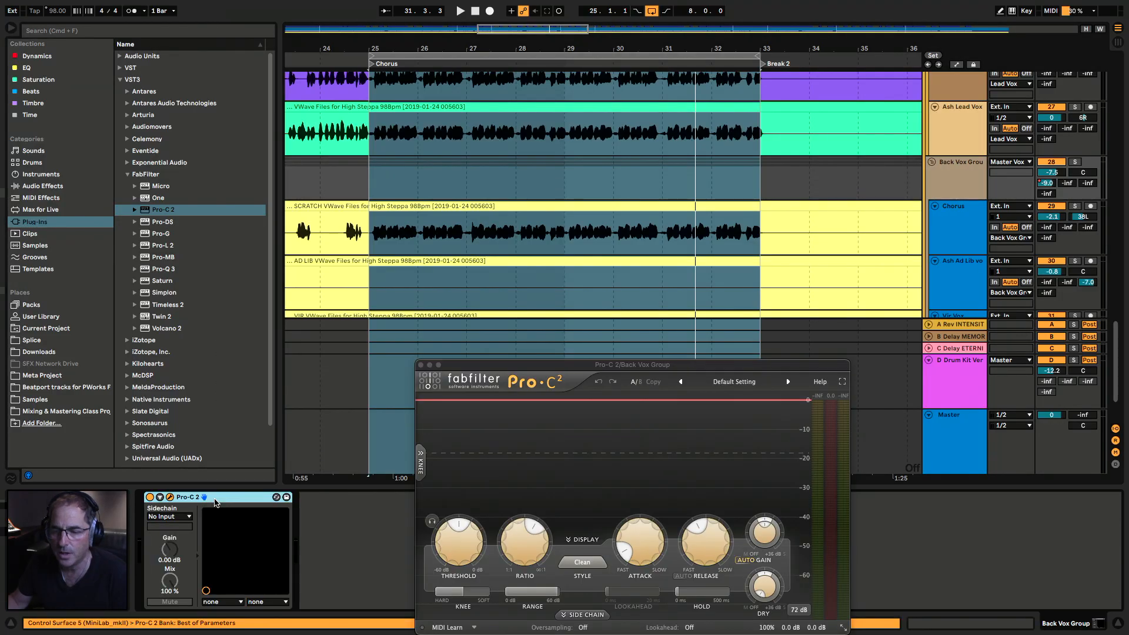
click(588, 563)
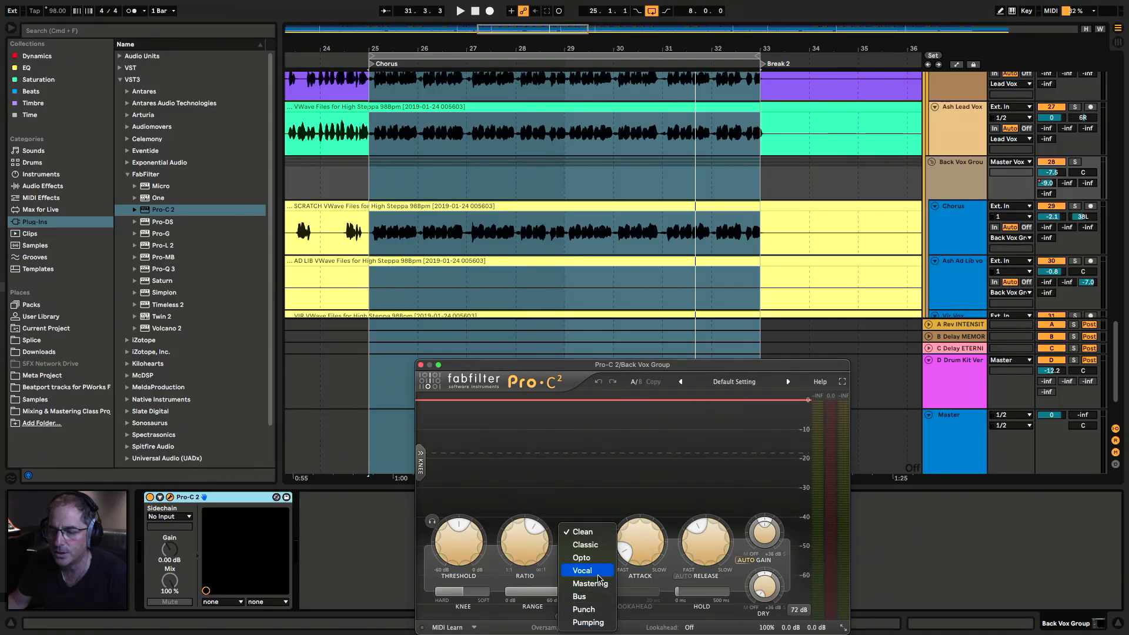
click(598, 573)
Step: Play the looped Chorus while toggling the Back Vox Group on and off to judge its compressed level
key(space)
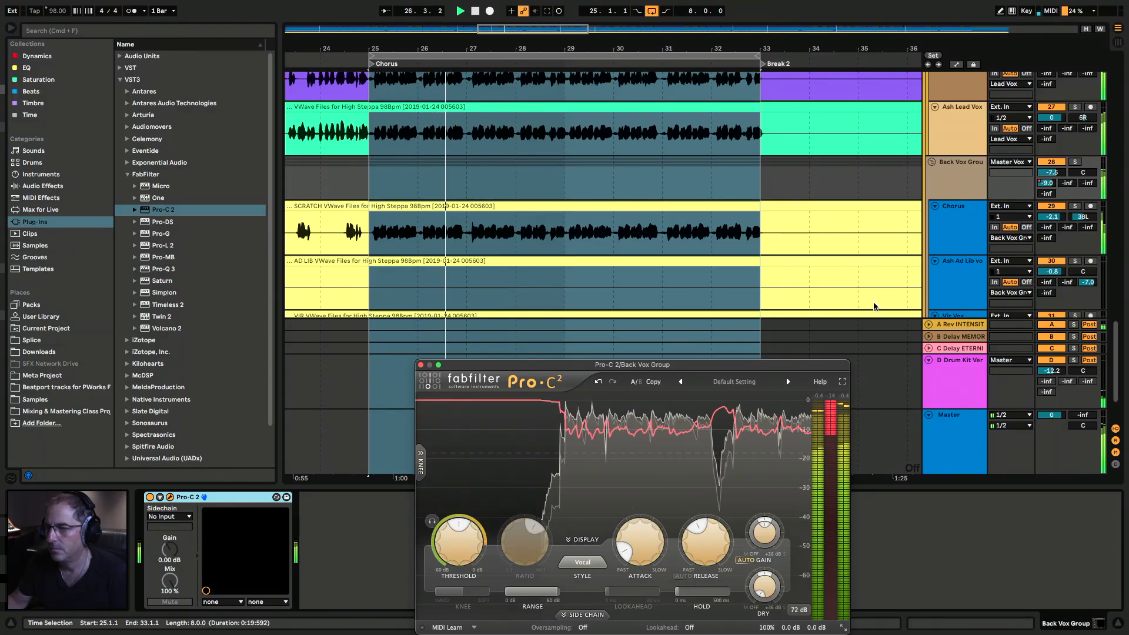
click(1054, 163)
click(1055, 165)
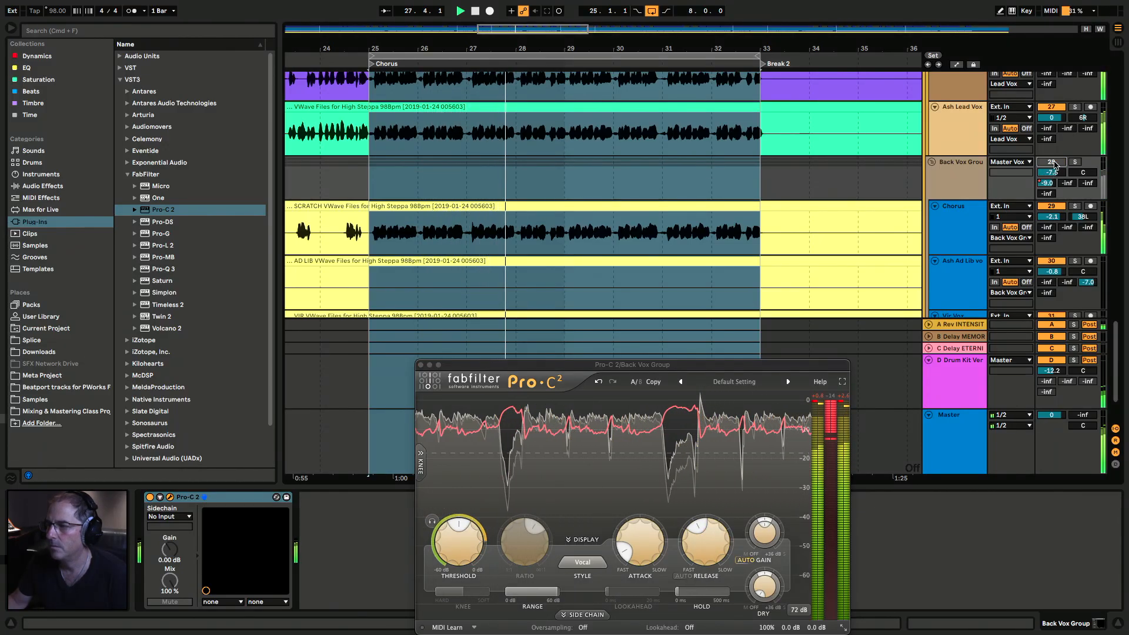
key(space)
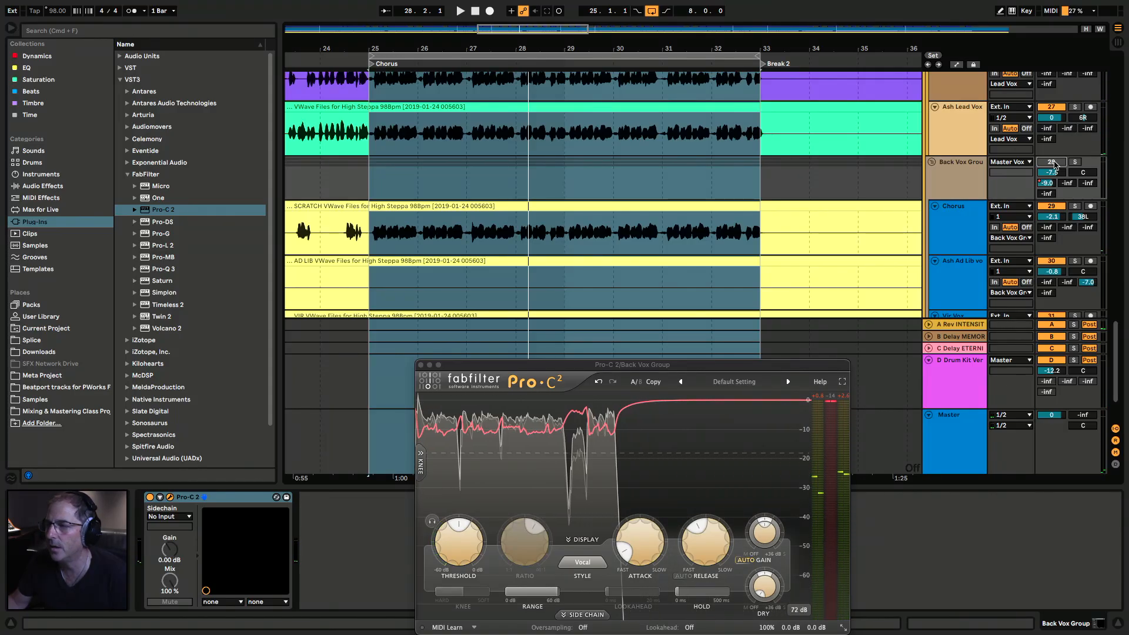
key(space)
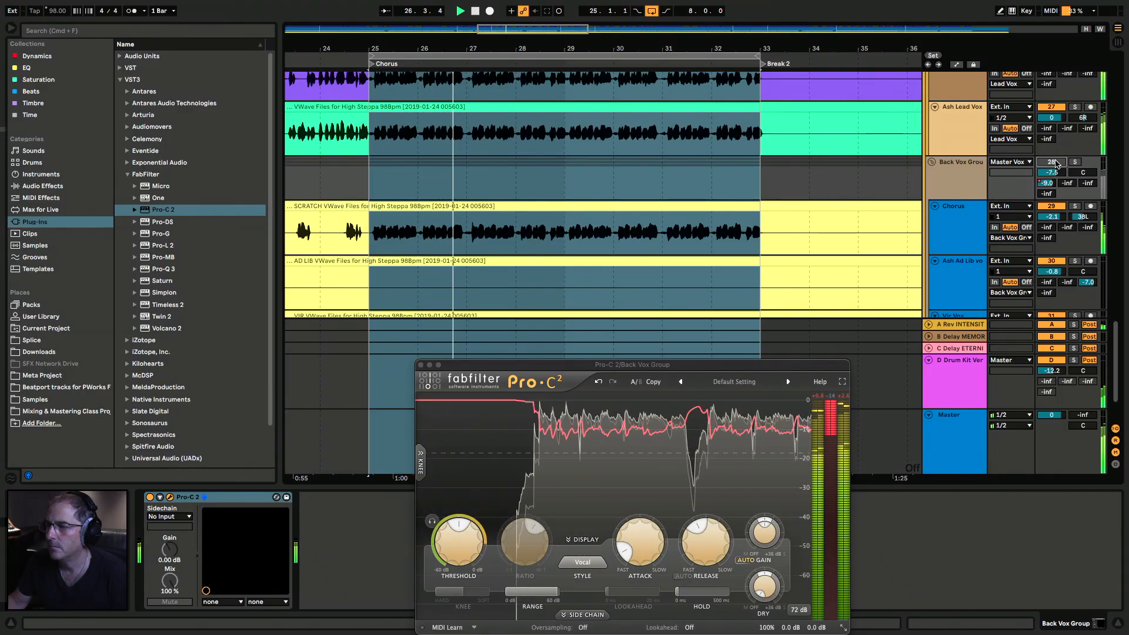
Step: Set the Back Vox Group's volume to -7.6 dB with the group active, and close its Pro-C 2 window
drag(1055, 176, 1054, 175)
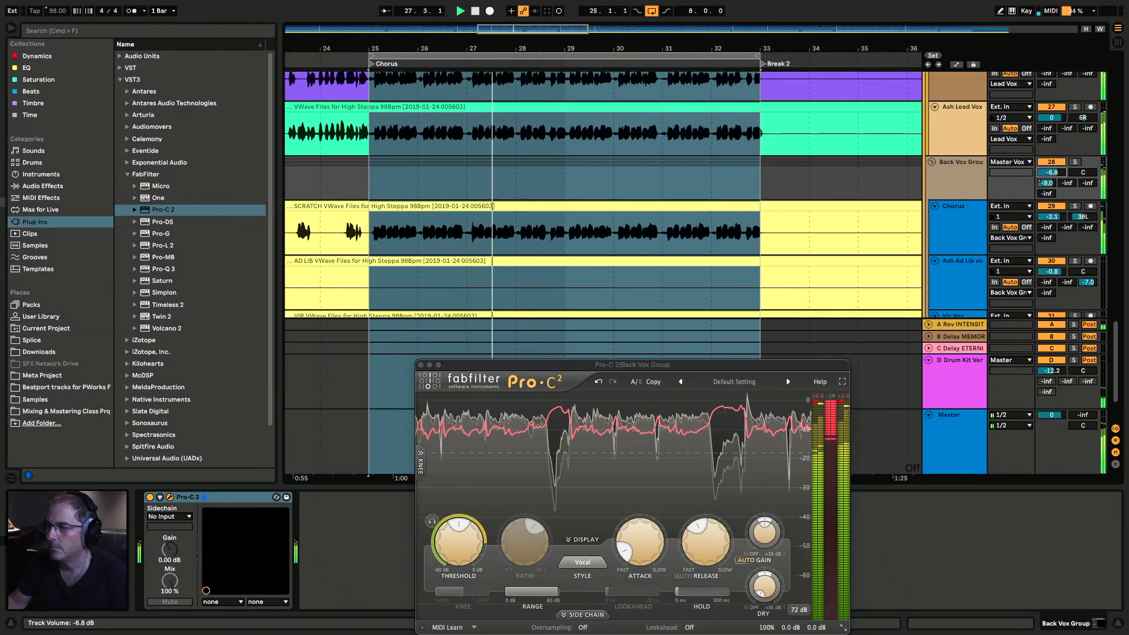
drag(1053, 172, 1052, 174)
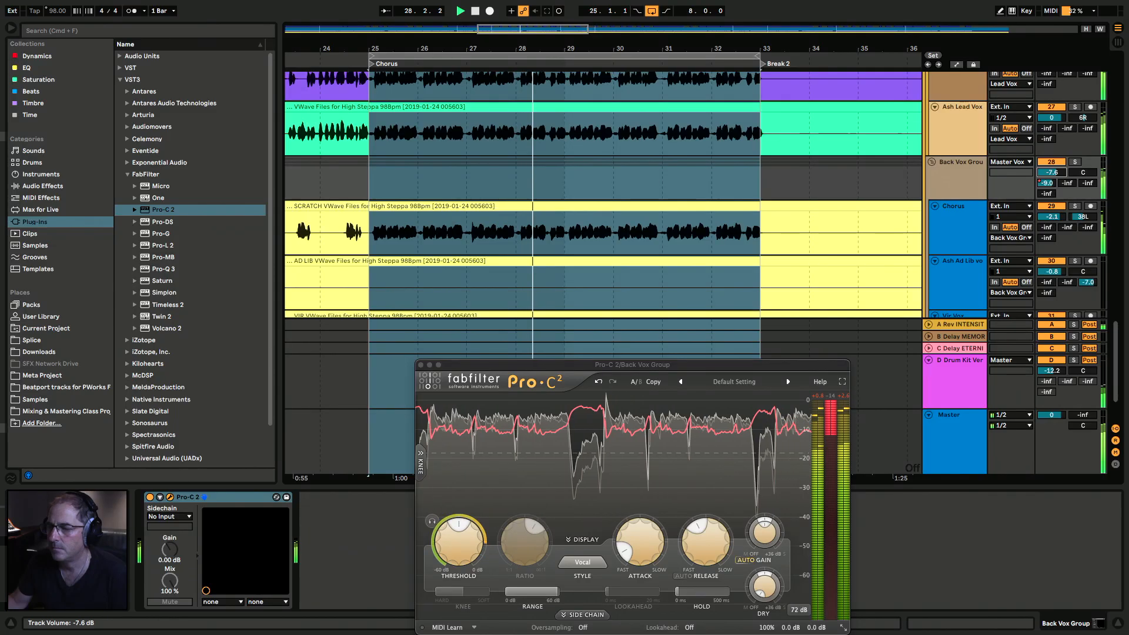
click(421, 366)
scroll(857, 320, down, 3)
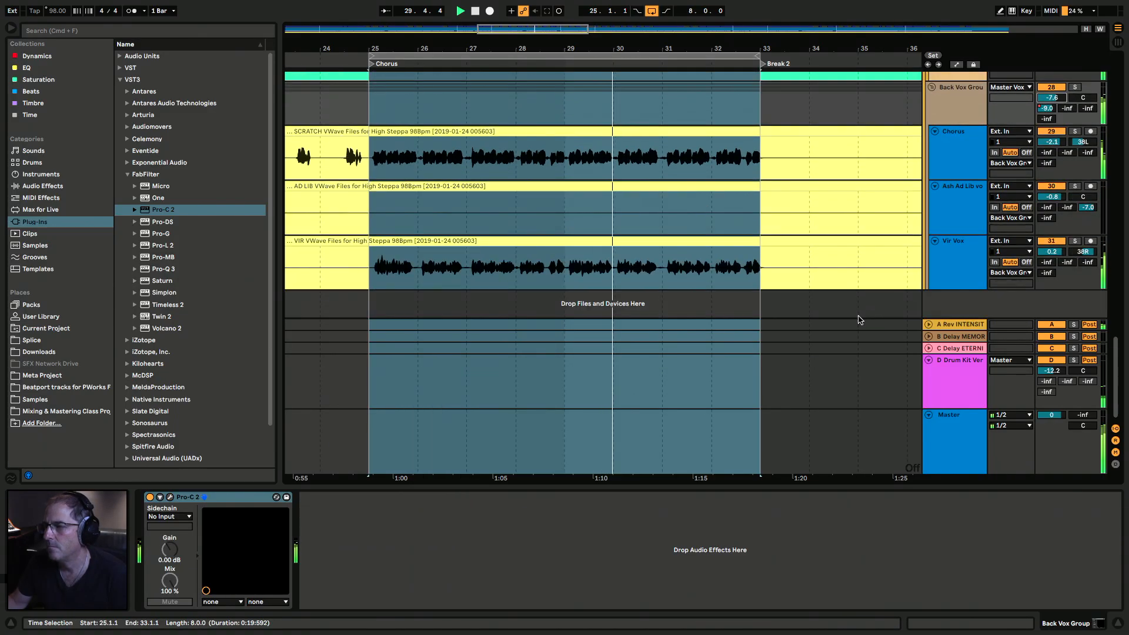
Step: Add the Glue Compressor from the Dynamics audio effects to the Master Vox group
scroll(858, 320, up, 5)
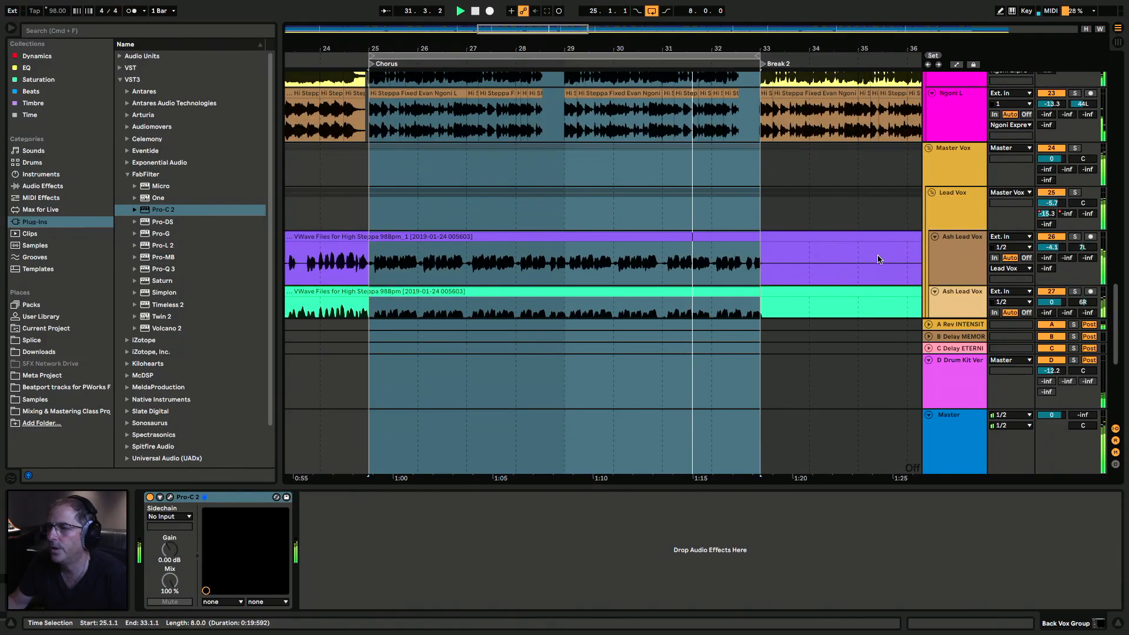
click(968, 165)
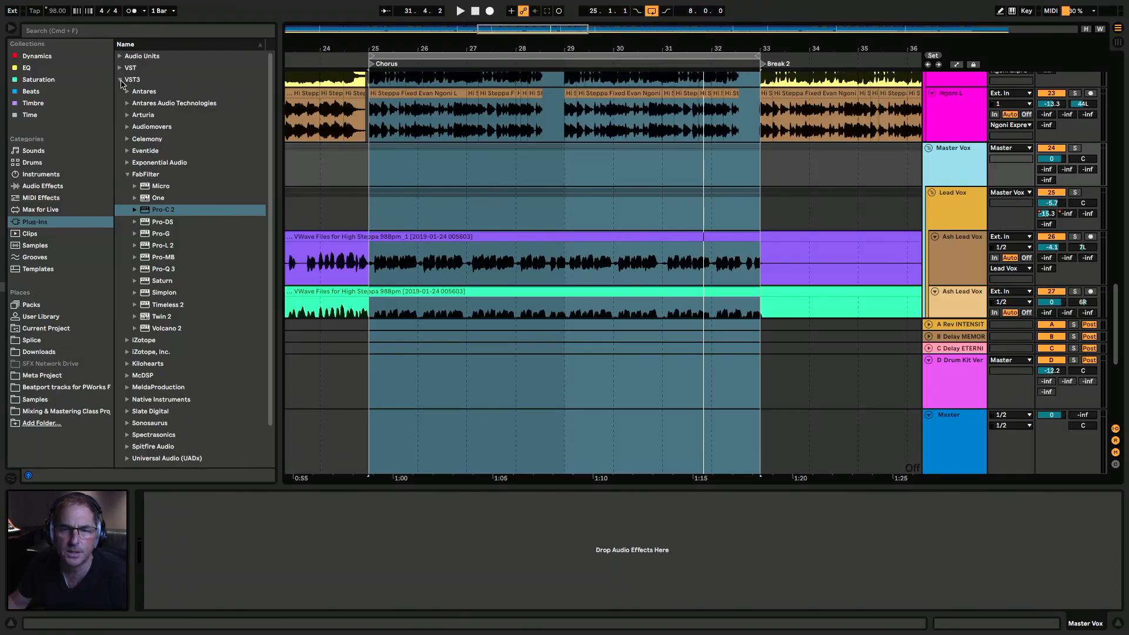
scroll(174, 295, down, 3)
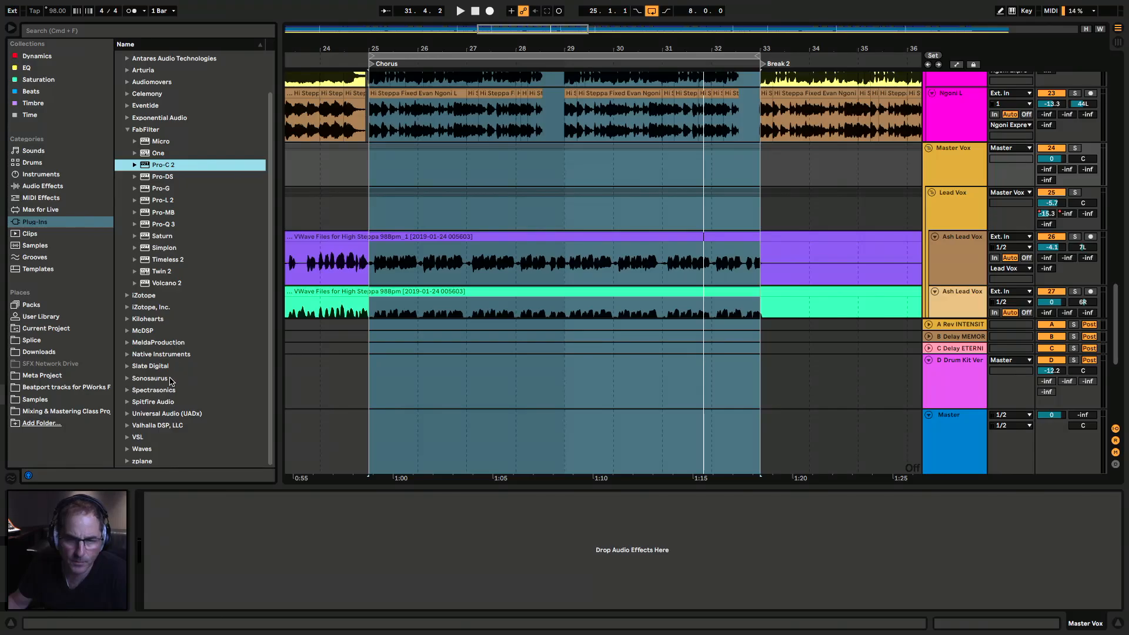
scroll(171, 419, up, 1)
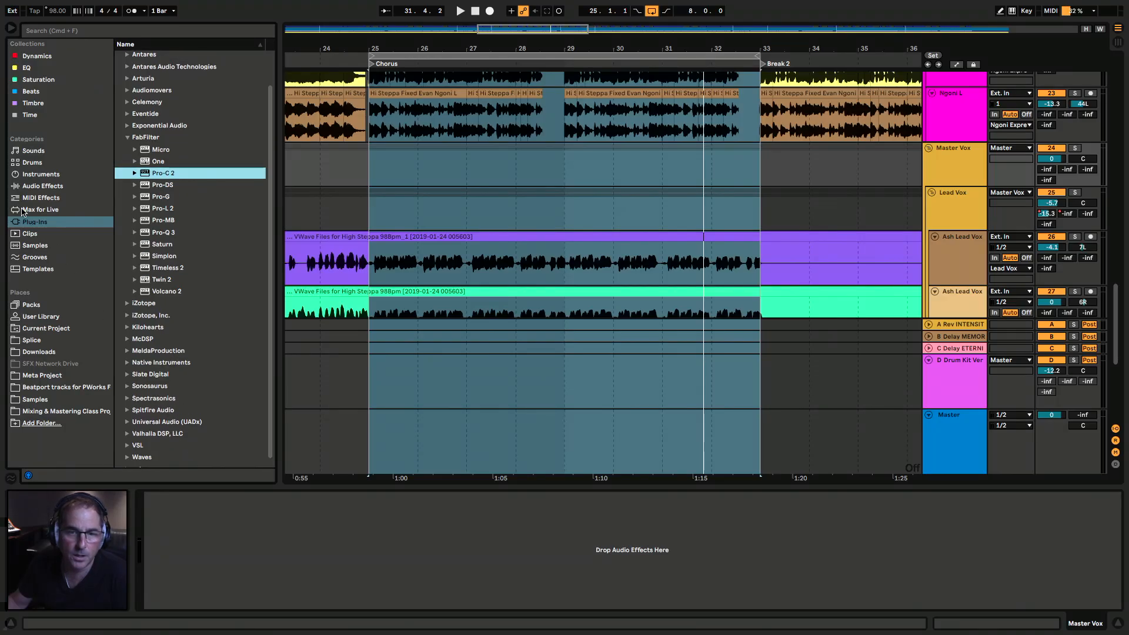
click(43, 187)
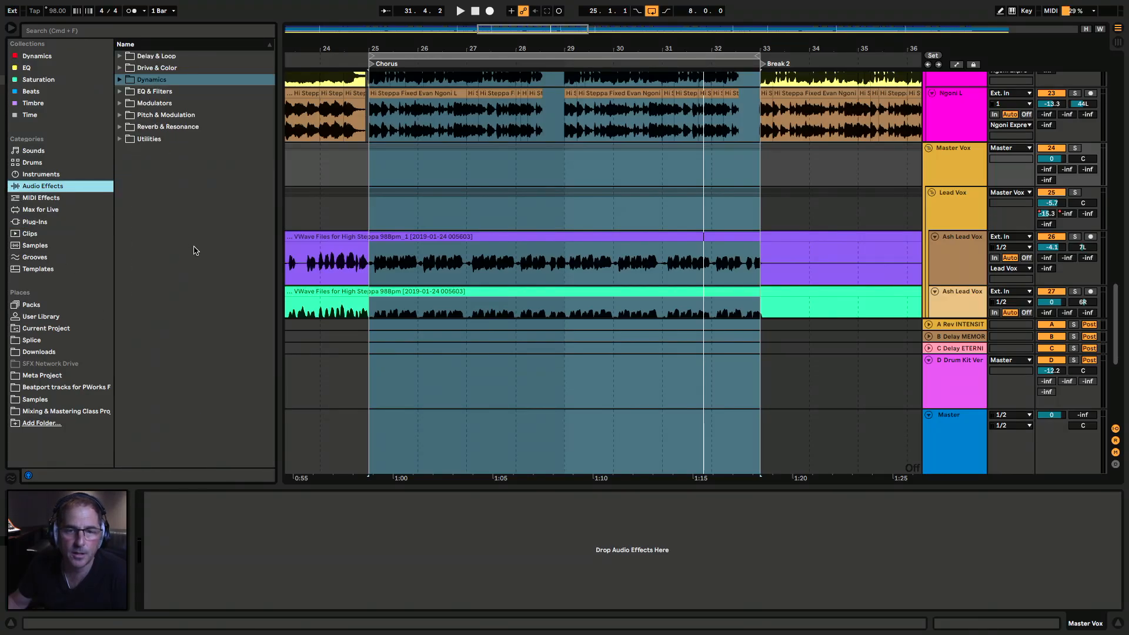
click(120, 81)
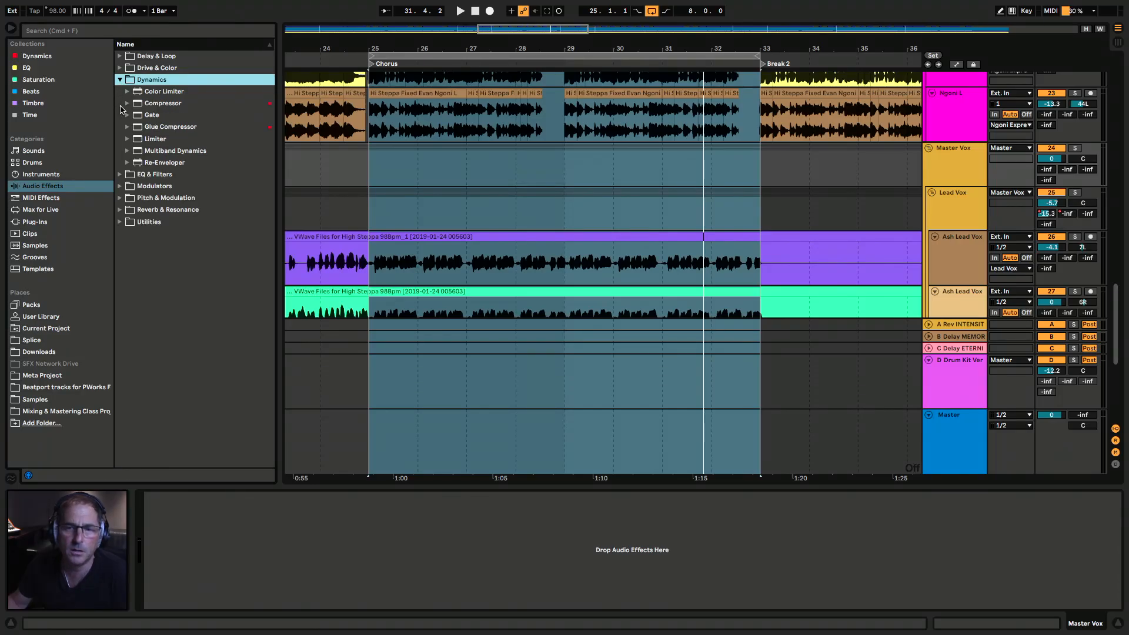
click(139, 128)
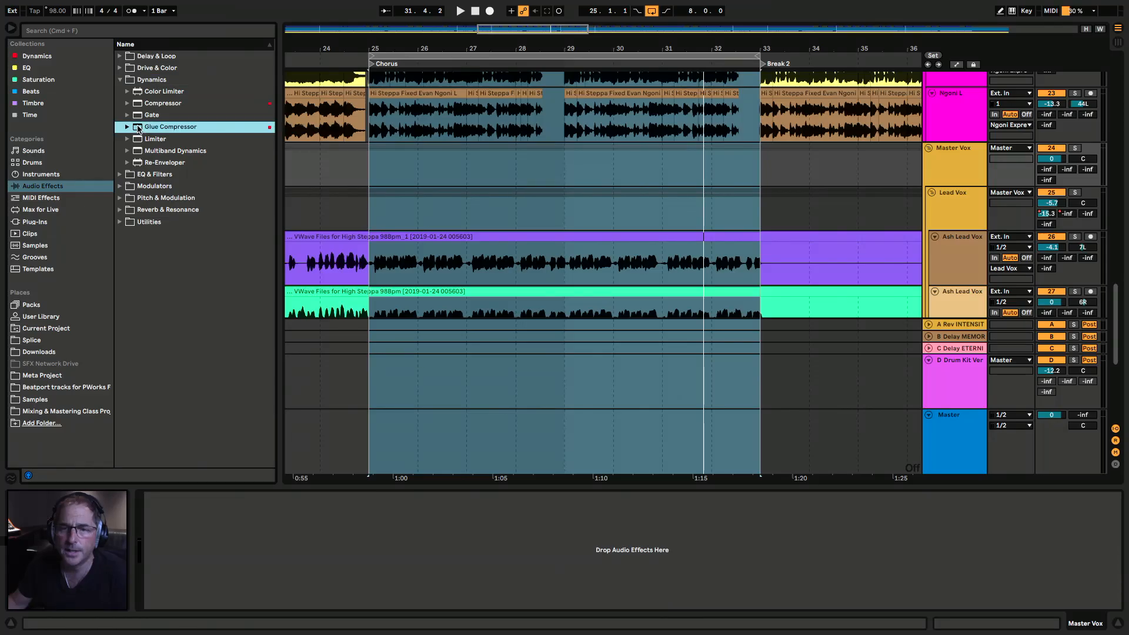
drag(950, 163, 950, 164)
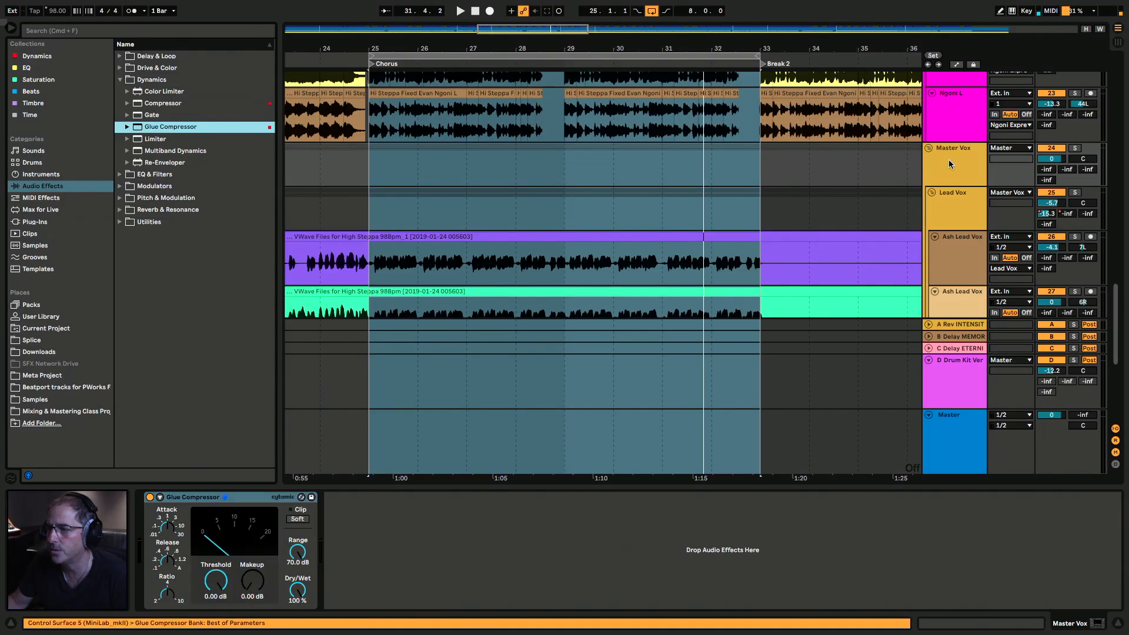
Step: While the Chorus plays, set the Glue Compressor's threshold to -16.2 dB and its makeup gain to 2.70 dB
key(space)
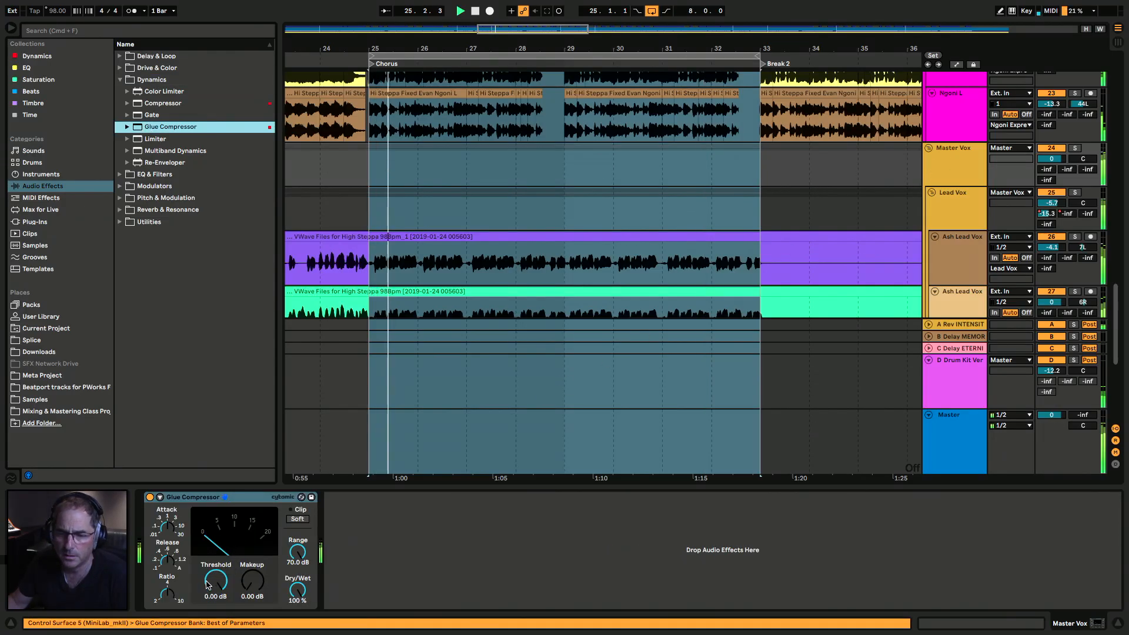
mouse_move(216, 581)
mouse_down()
mouse_move(215, 609)
mouse_move(215, 597)
mouse_up()
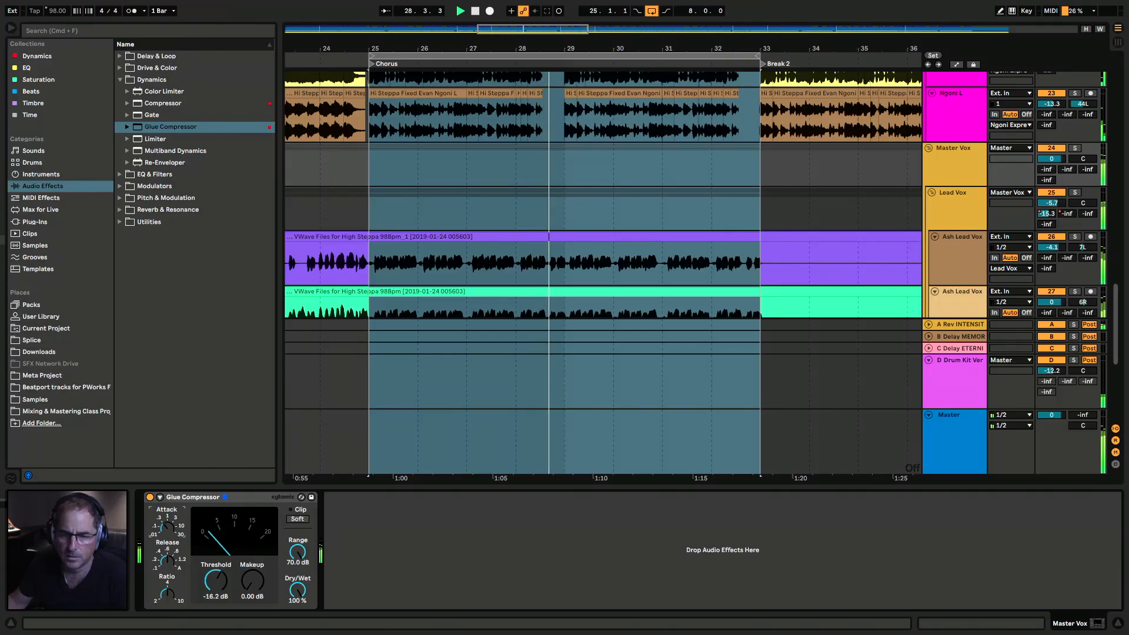
click(216, 581)
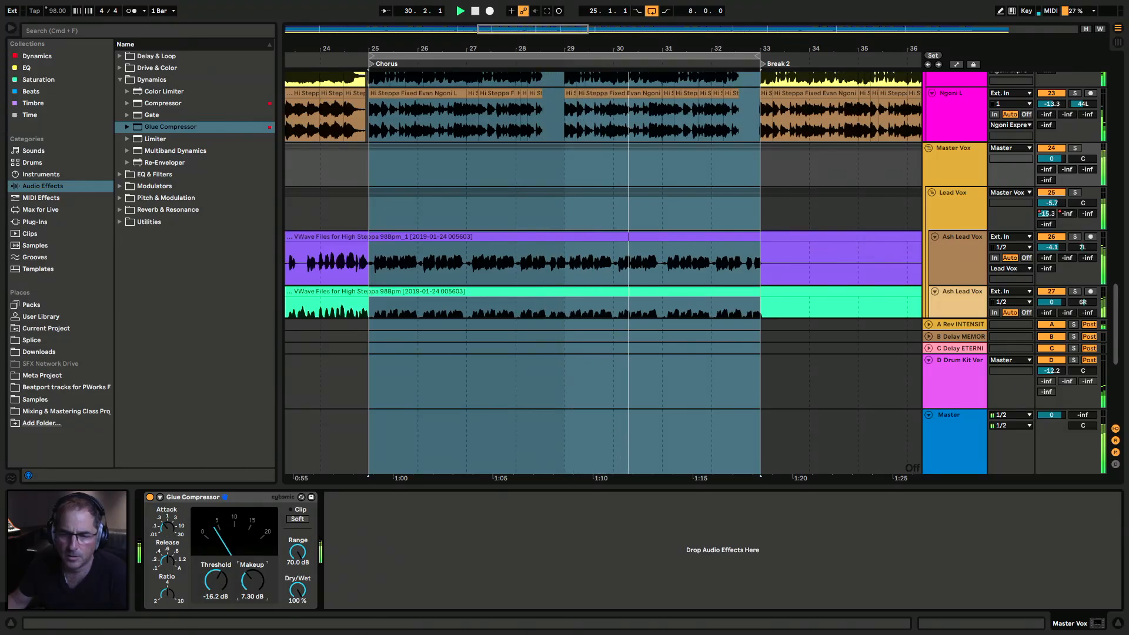
drag(252, 581, 253, 572)
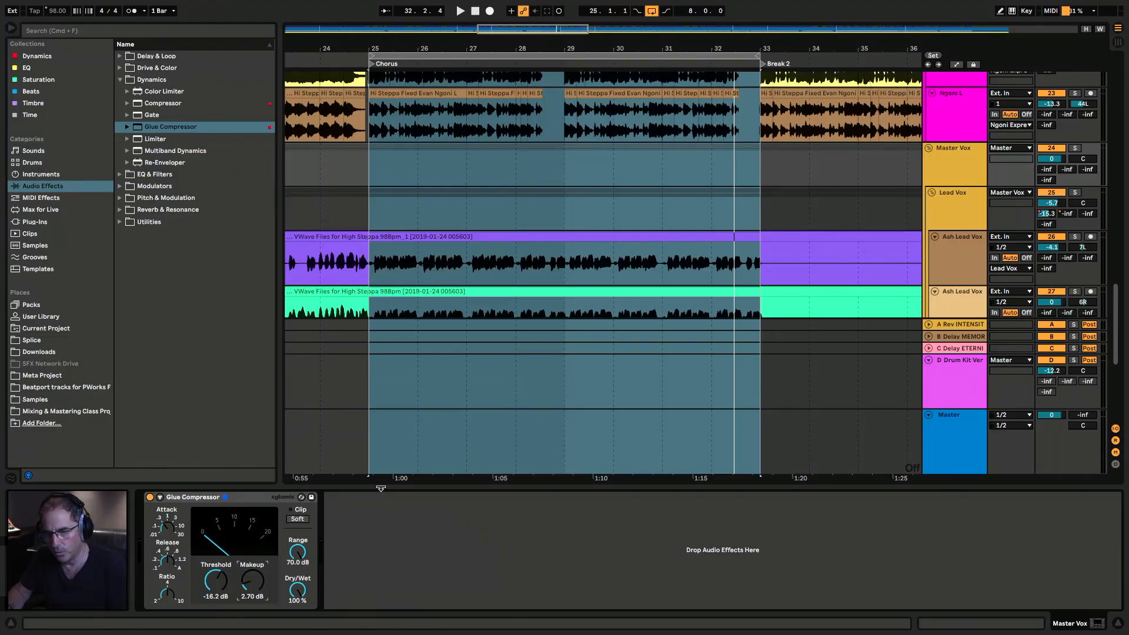
Step: Replay the Chorus from its start and set the Glue Compressor's Dry/Wet mix to 64 %
click(382, 479)
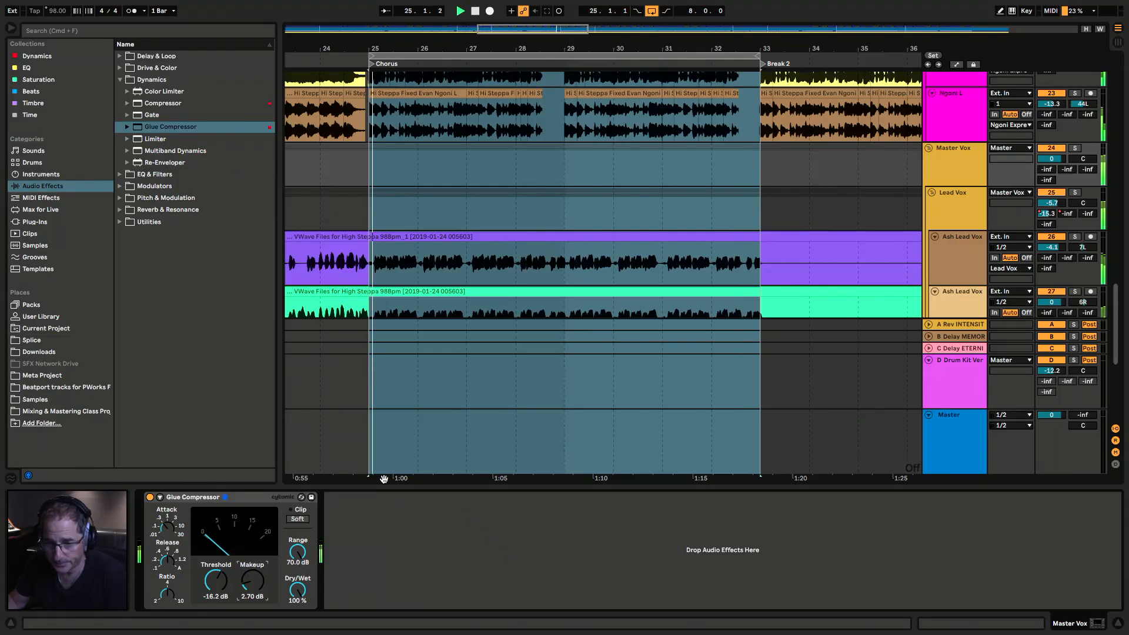
key(space)
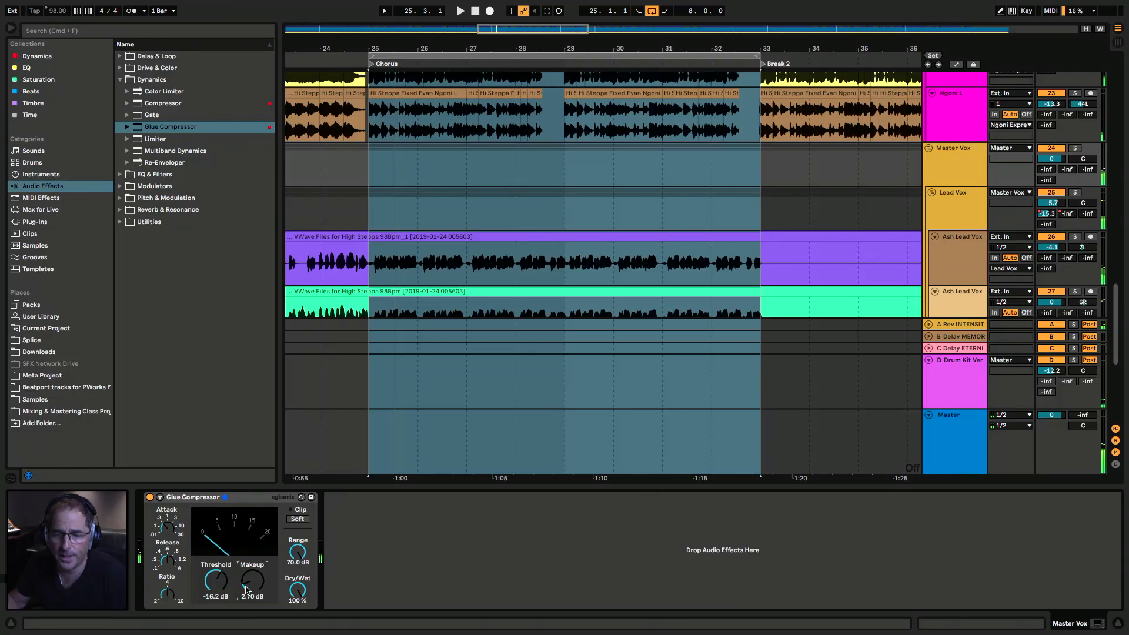
key(space)
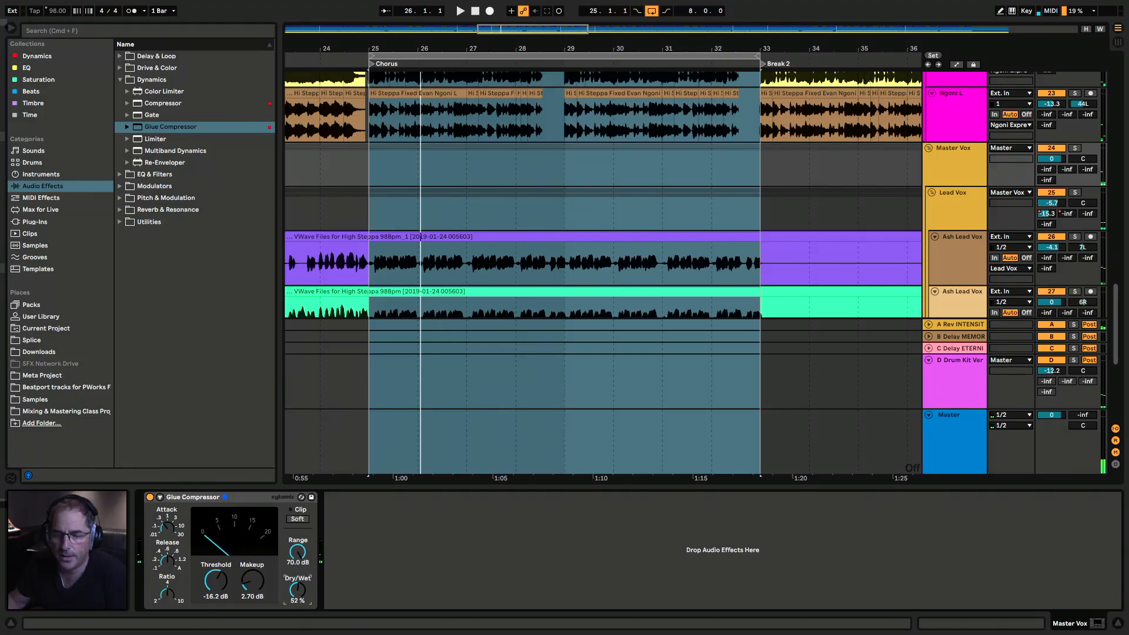
key(space)
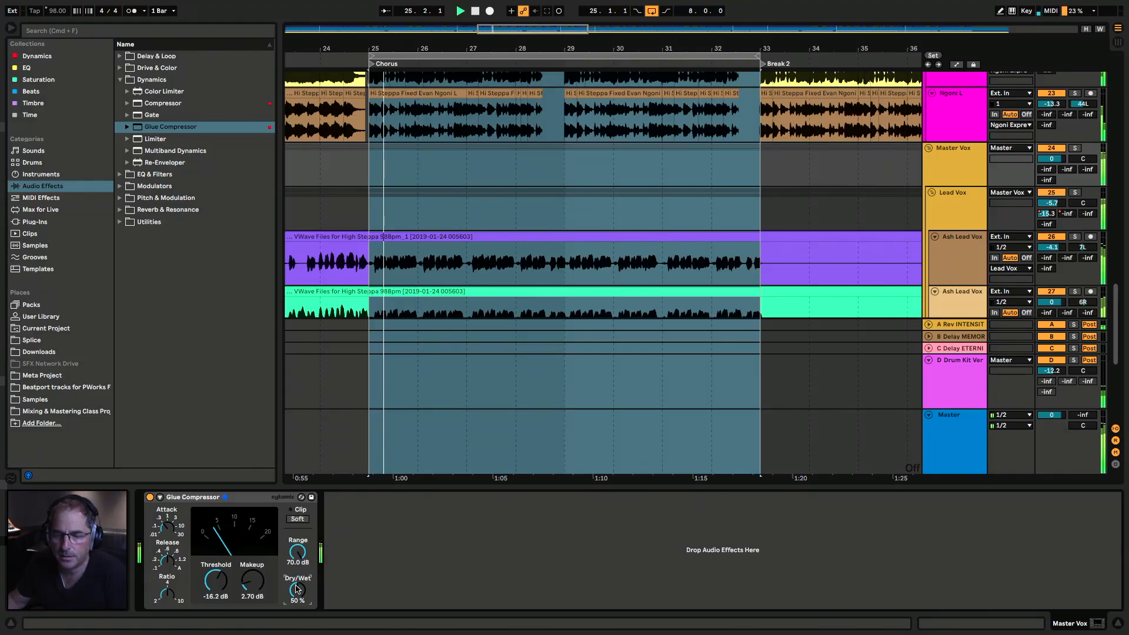
drag(297, 589, 297, 579)
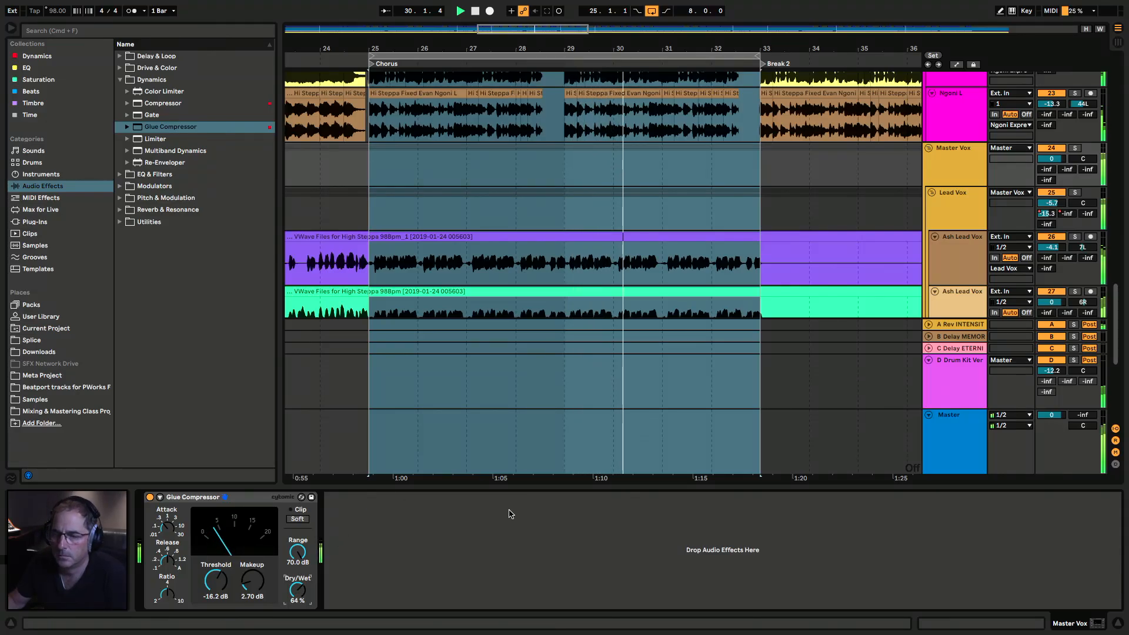
Step: Set the Master Vox group's volume to -0.4 dB while the Chorus plays
click(949, 163)
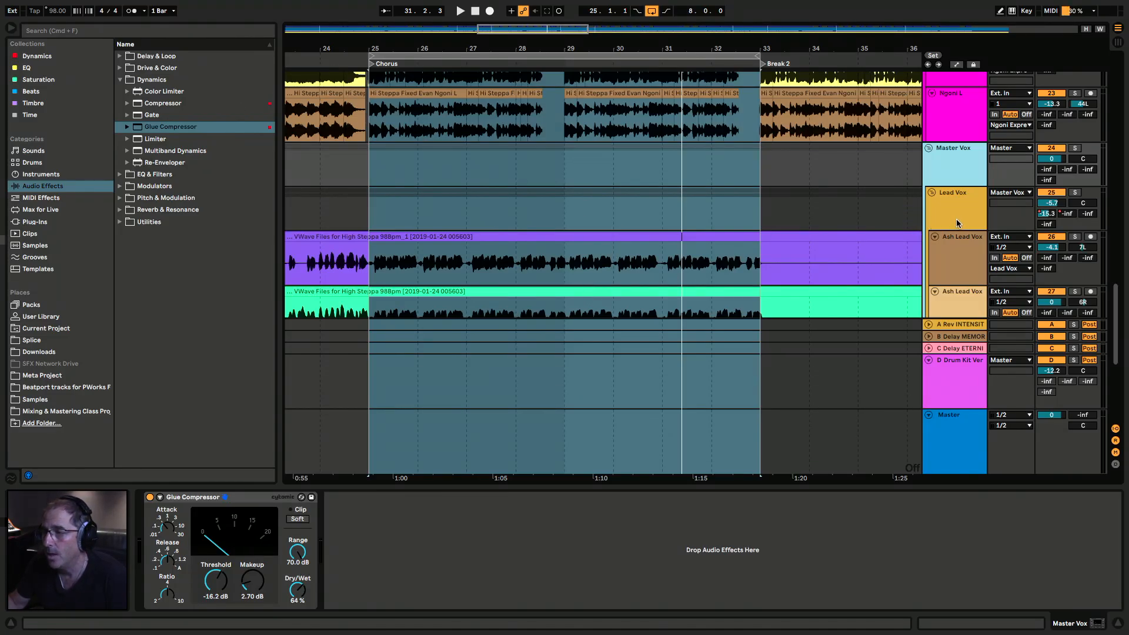
scroll(957, 220, down, 2)
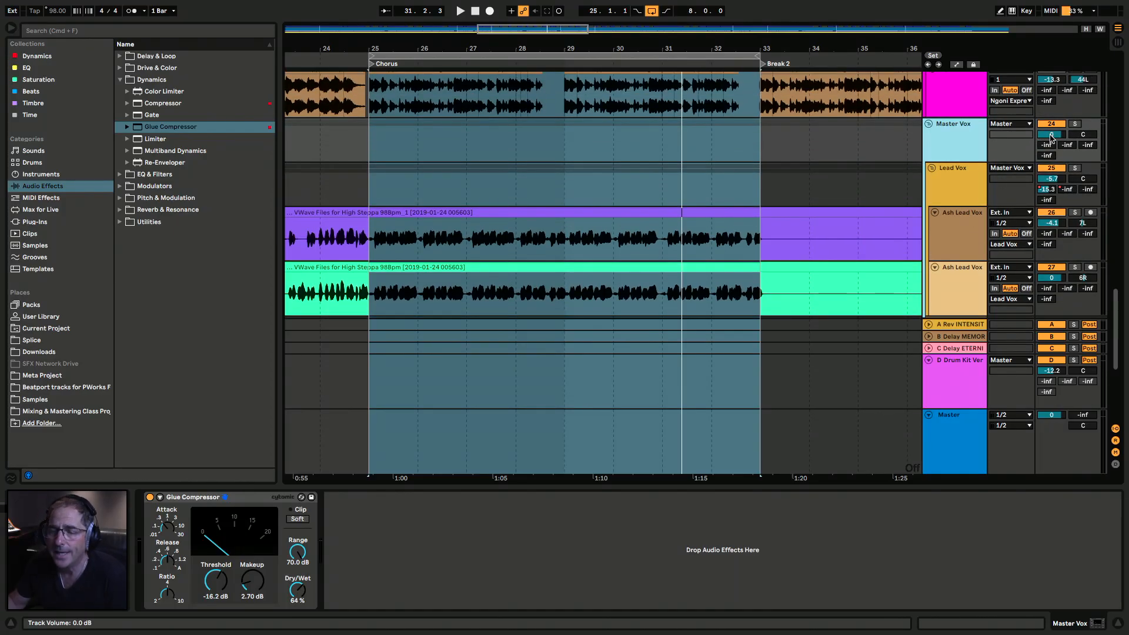
key(space)
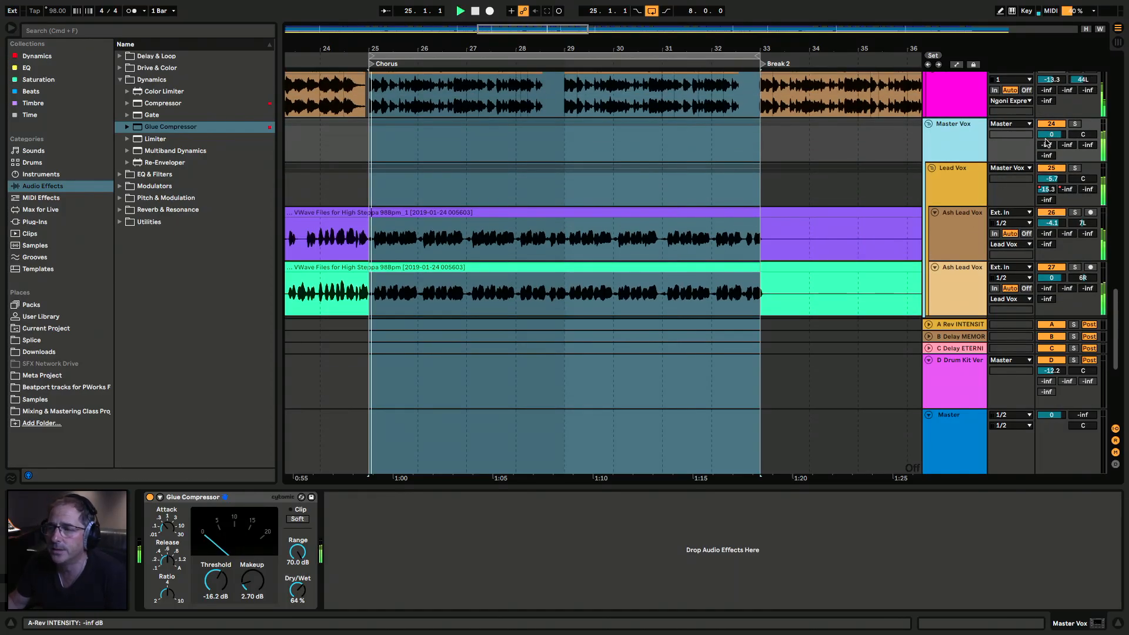
mouse_move(1046, 136)
mouse_down()
mouse_move(1046, 182)
mouse_move(1045, 142)
mouse_up()
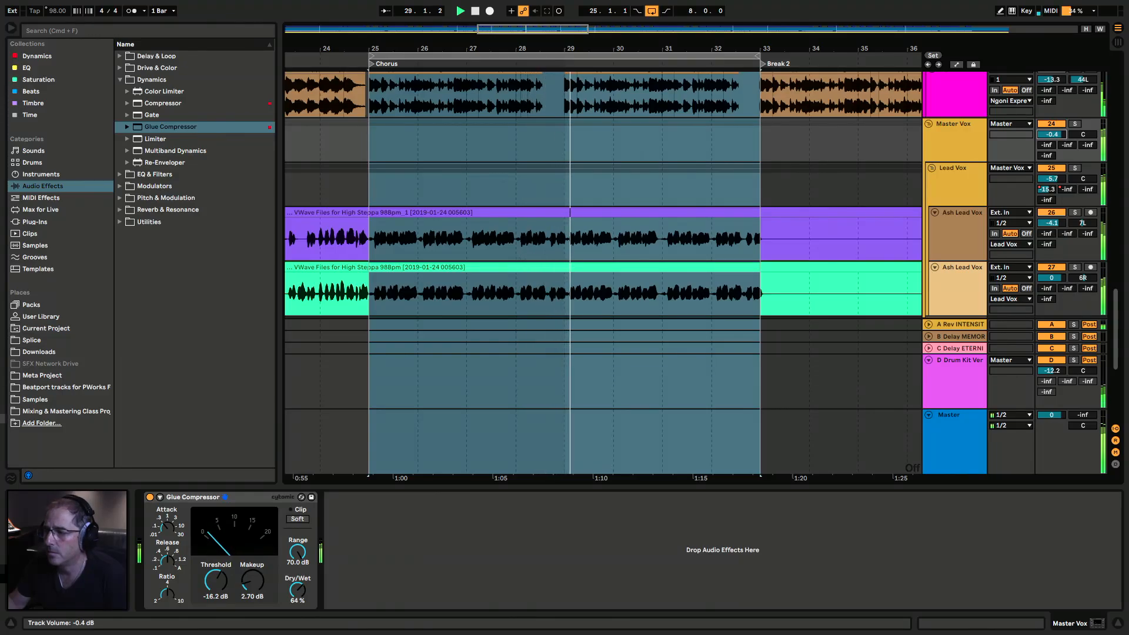
Step: Turn off the Chorus loop and let playback run on past Break 2 while looking through the vocal, ngoni and drum tracks
key(super+l)
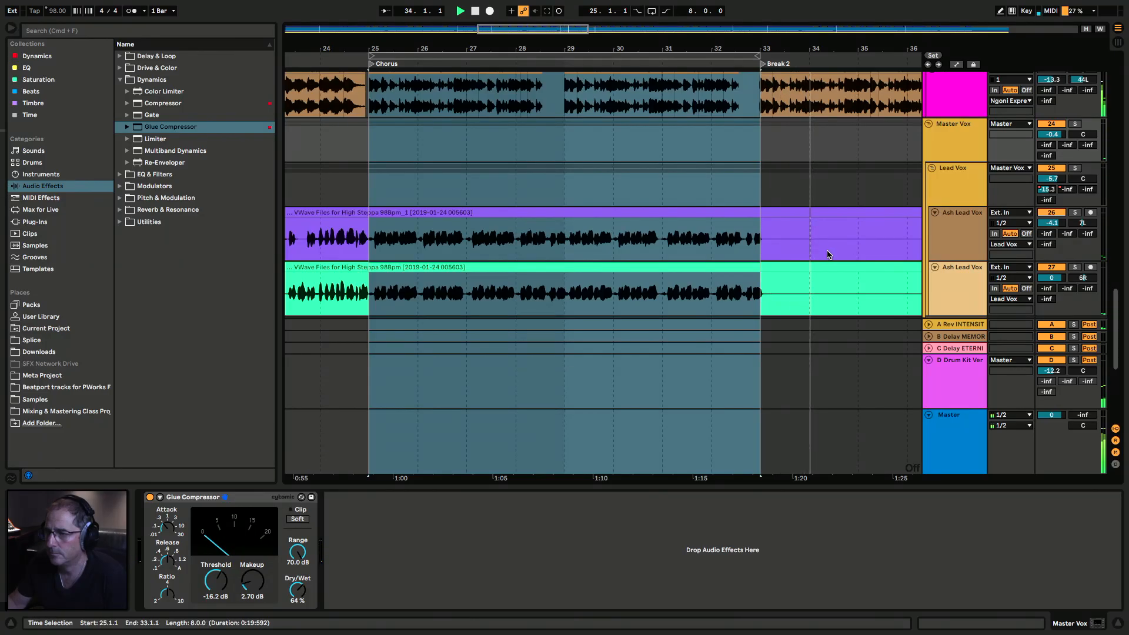
scroll(862, 297, down, 1)
scroll(862, 306, down, 6)
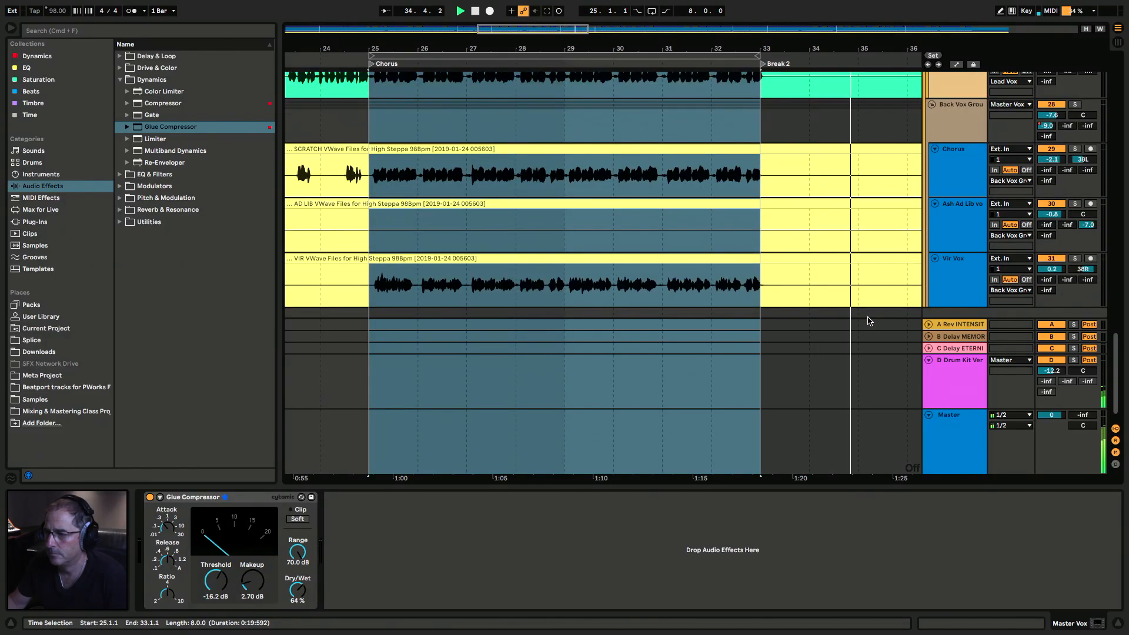
scroll(870, 321, up, 15)
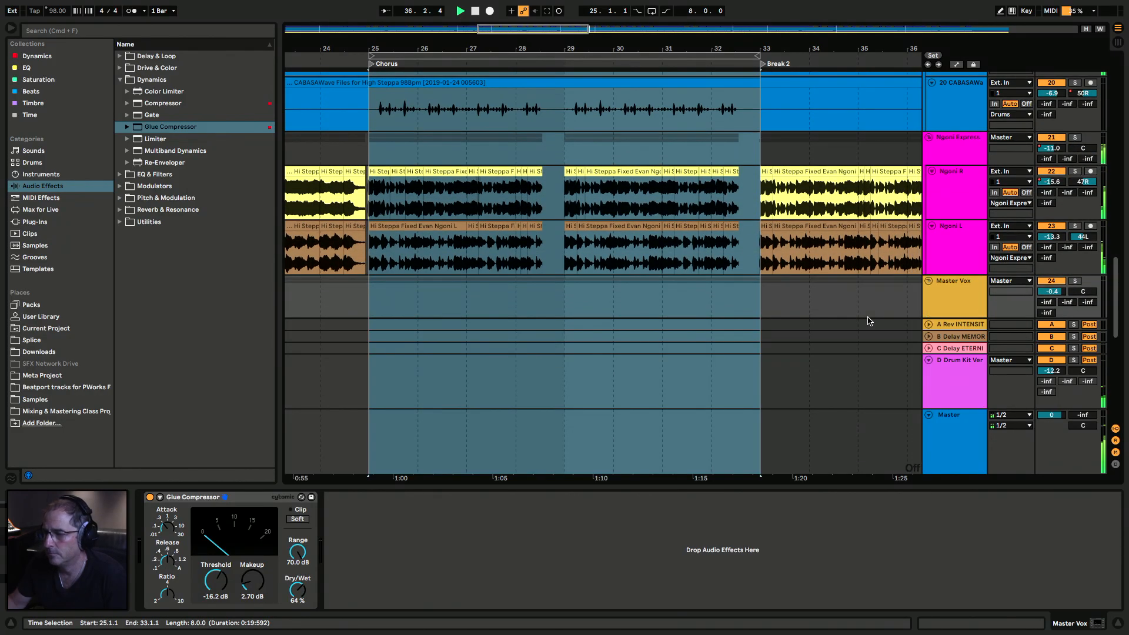
scroll(869, 321, up, 10)
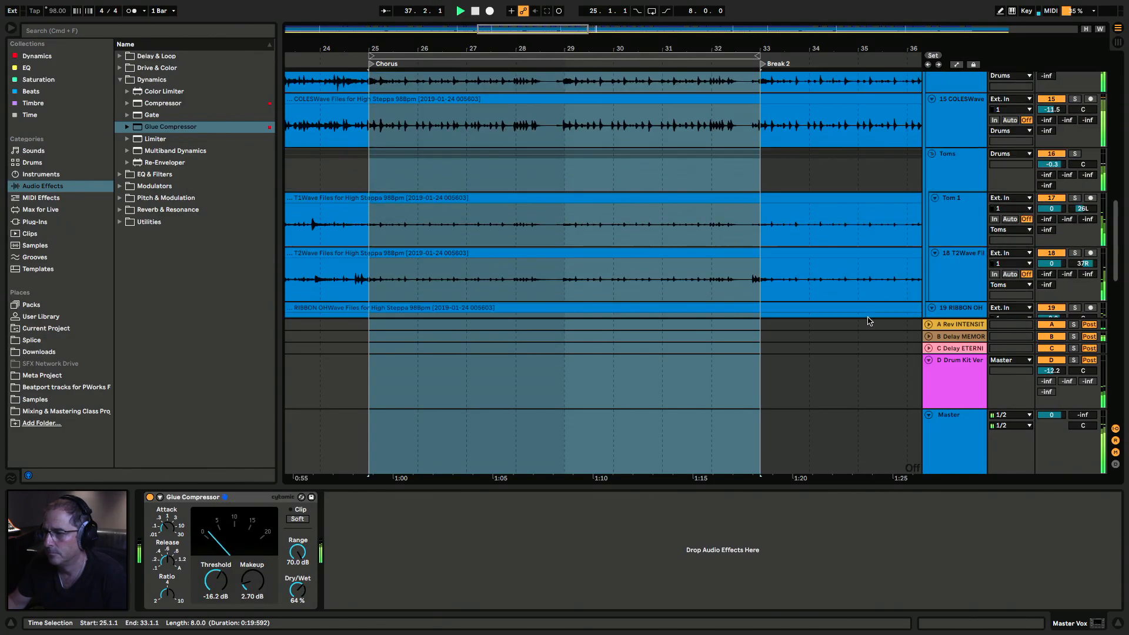
scroll(869, 321, up, 3)
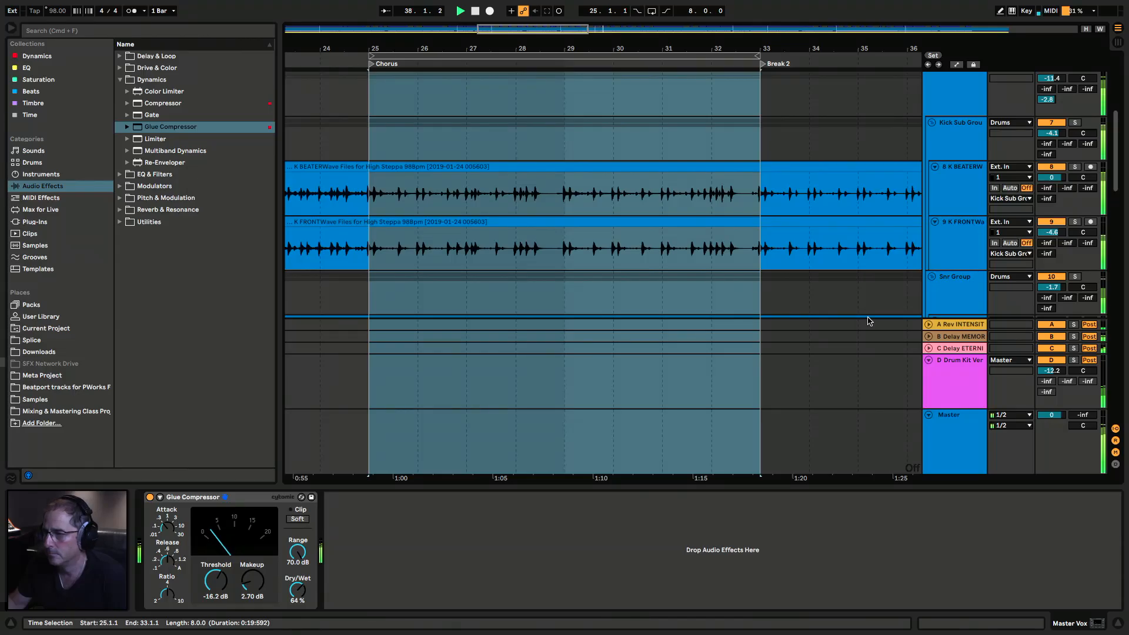
scroll(869, 321, down, 3)
Step: Widen the timeline to span Break through Chorus 2 and examine the lead and backing vocal tracks as V.2 plays
key(minus)
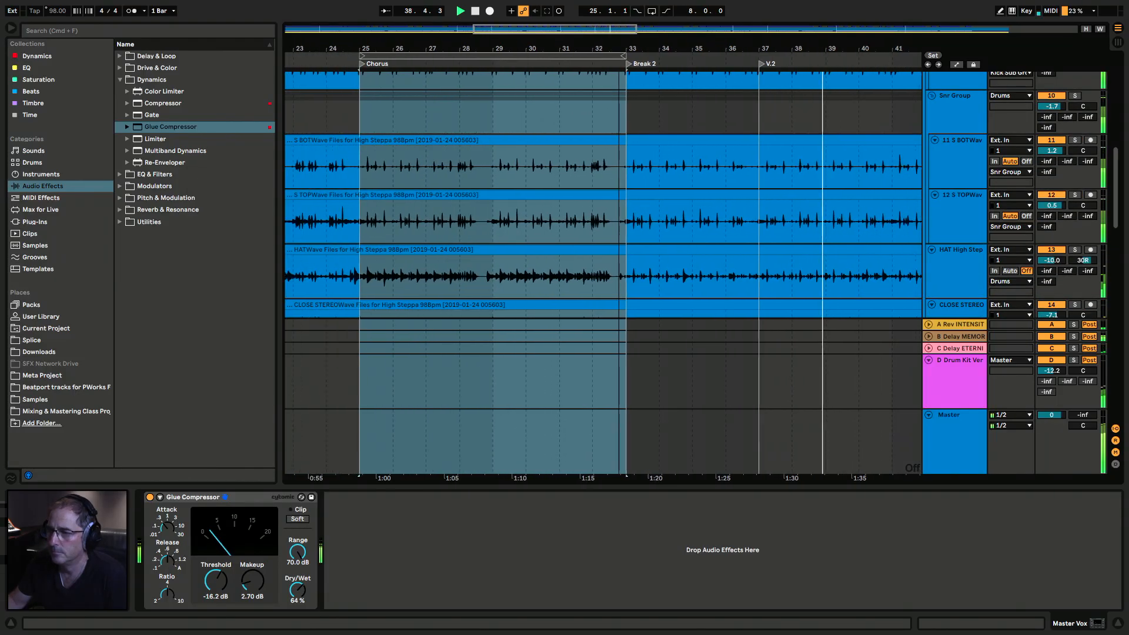
key(minus)
key(minus)
key(minus)
key(minus)
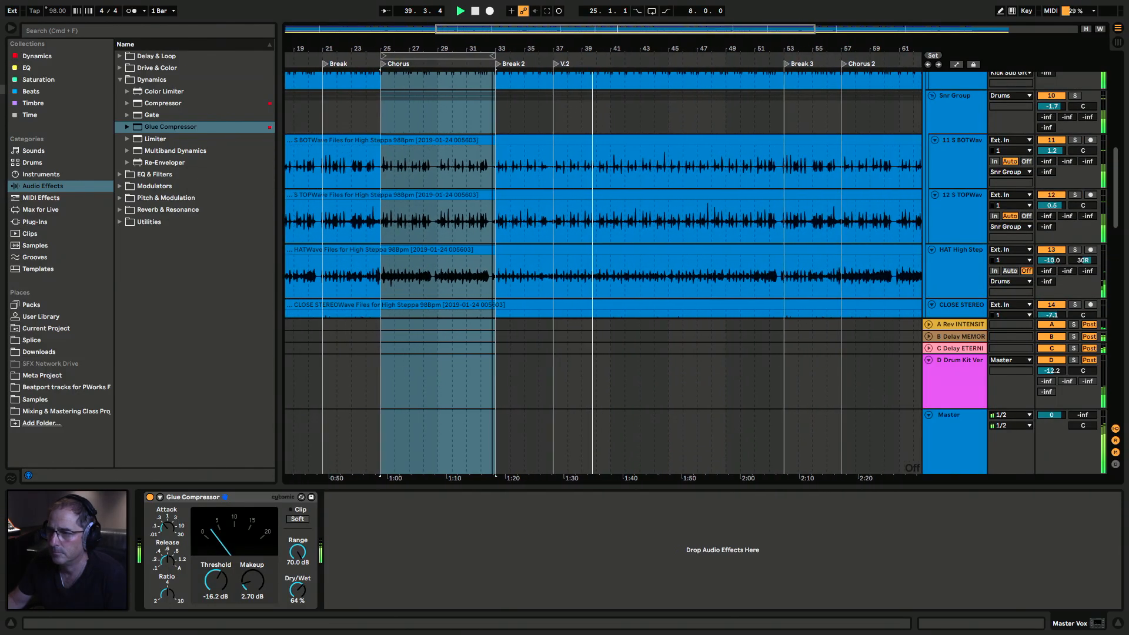
scroll(704, 347, down, 1)
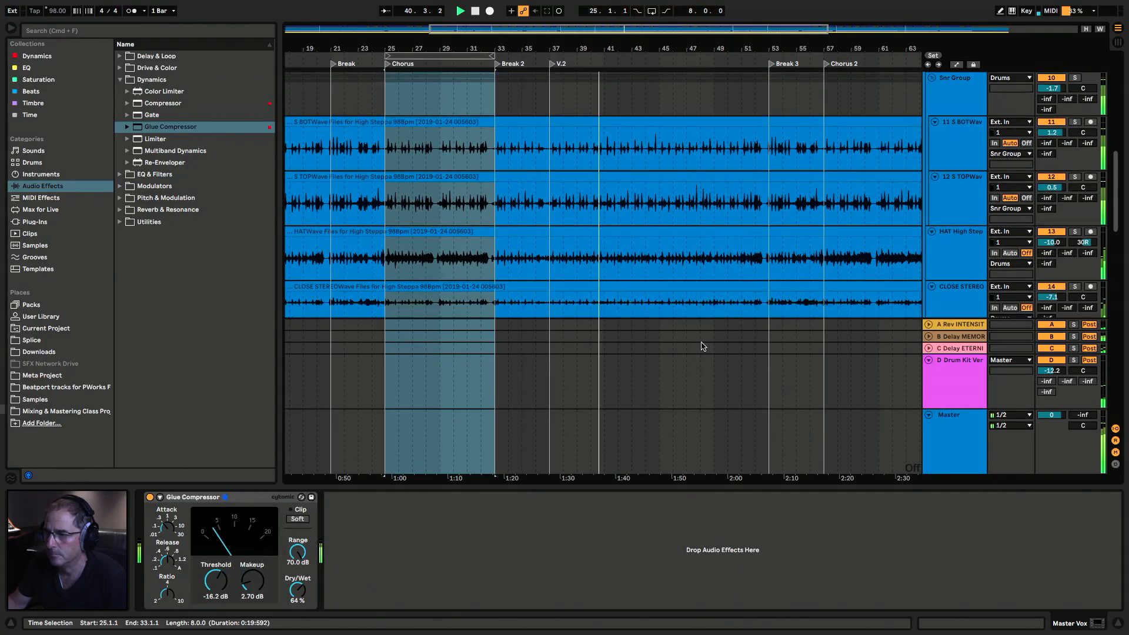
scroll(703, 347, down, 4)
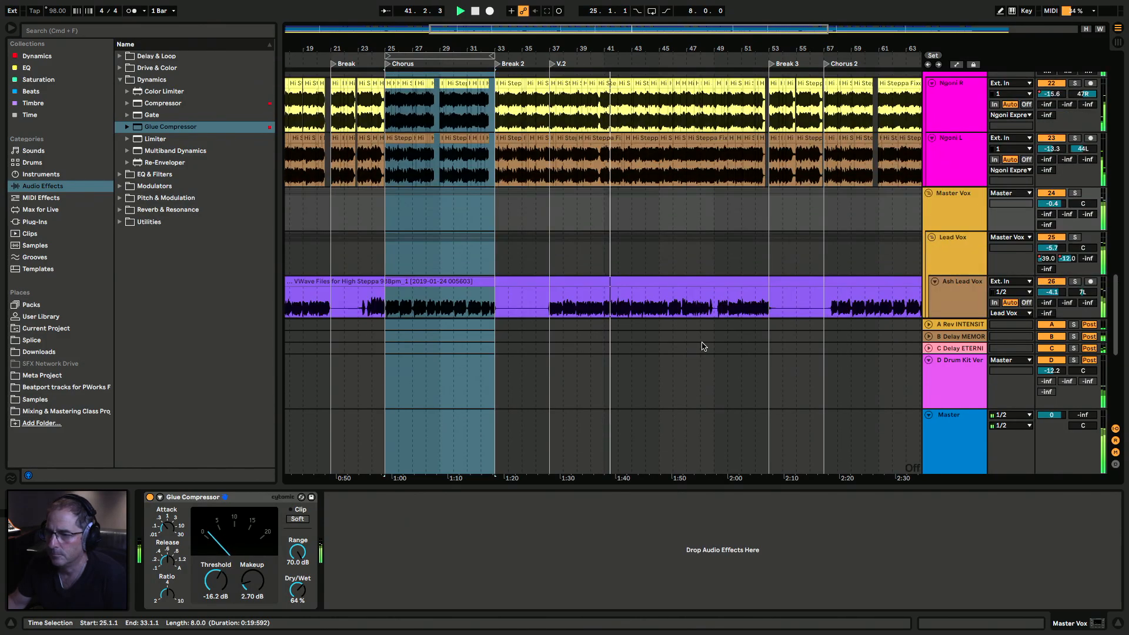
scroll(704, 346, down, 4)
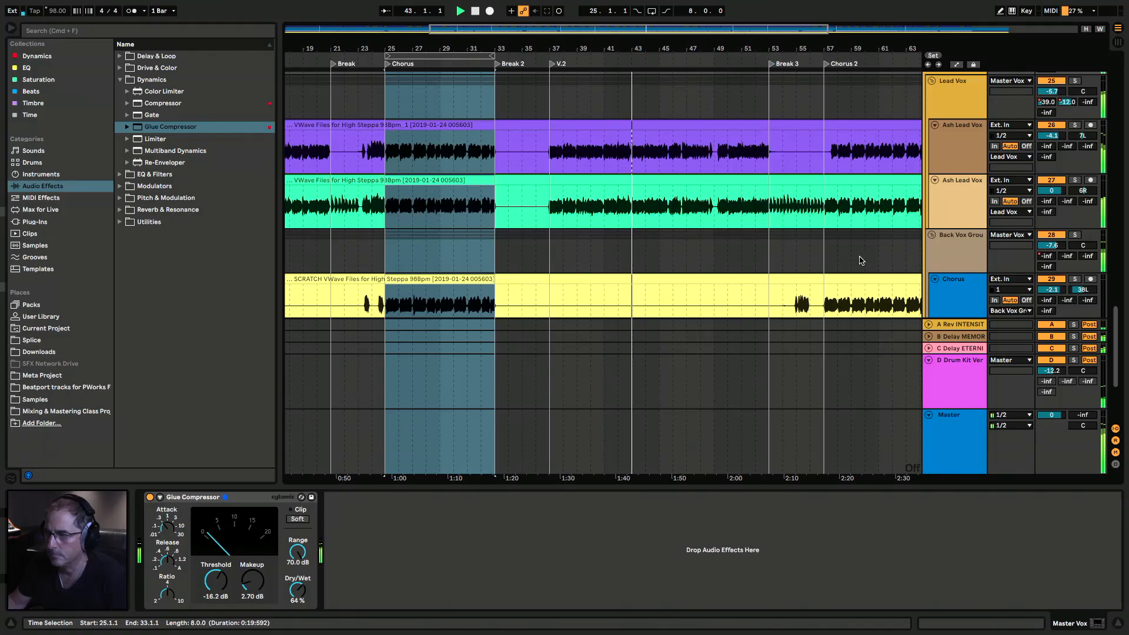
Step: Unfold the A reverb and B delay return tracks, then play from the Chorus with the Master Vox group in view
click(1075, 81)
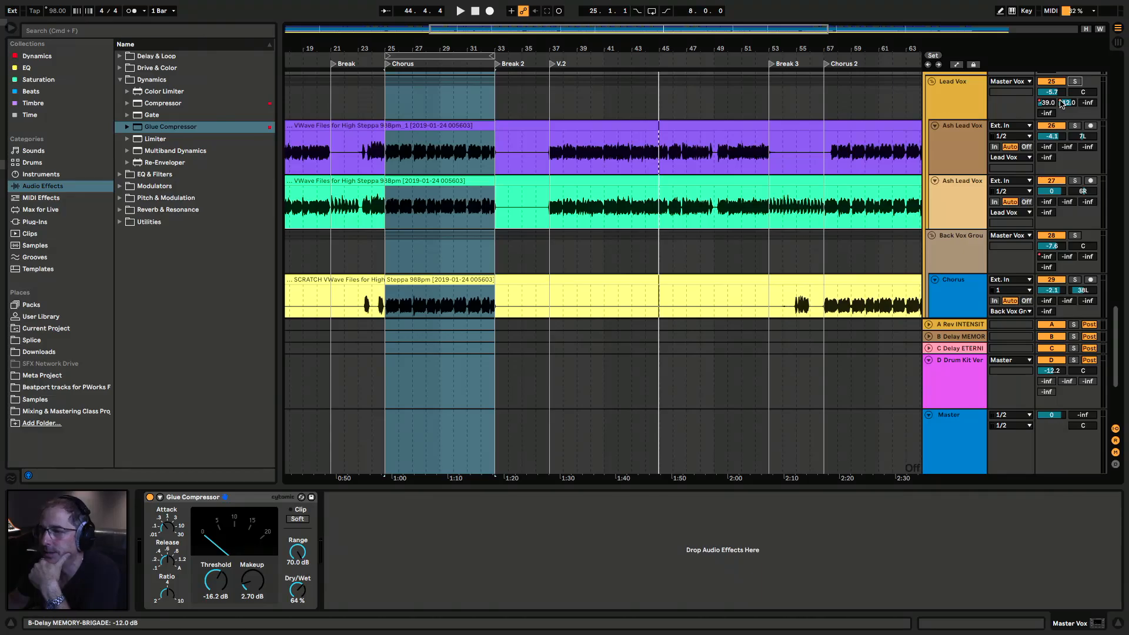
click(929, 324)
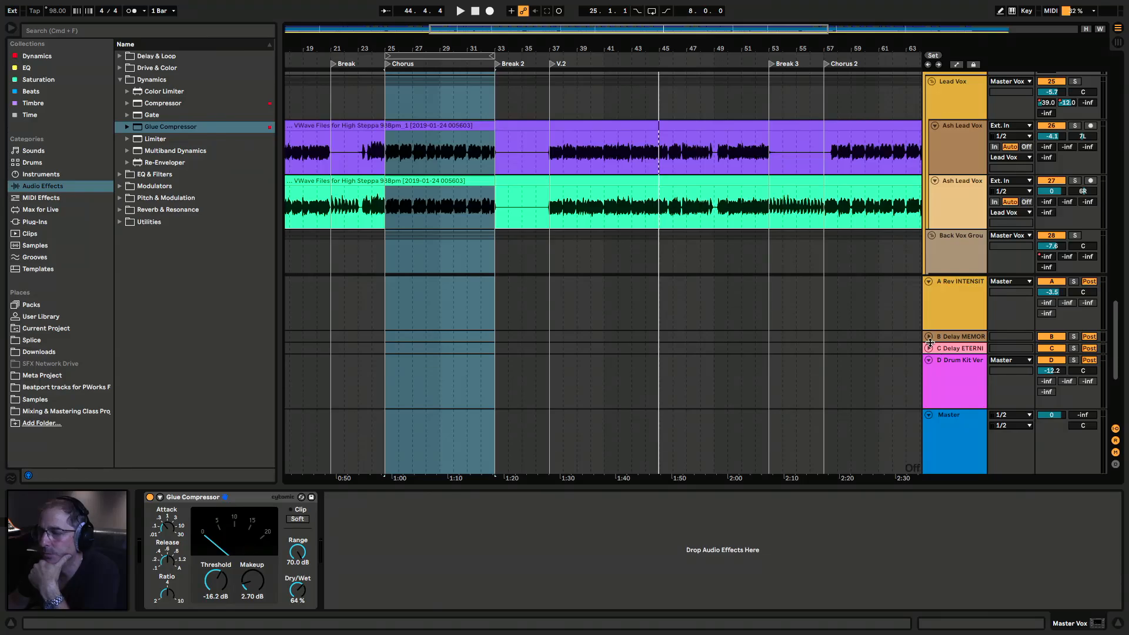
click(930, 339)
scroll(909, 315, up, 3)
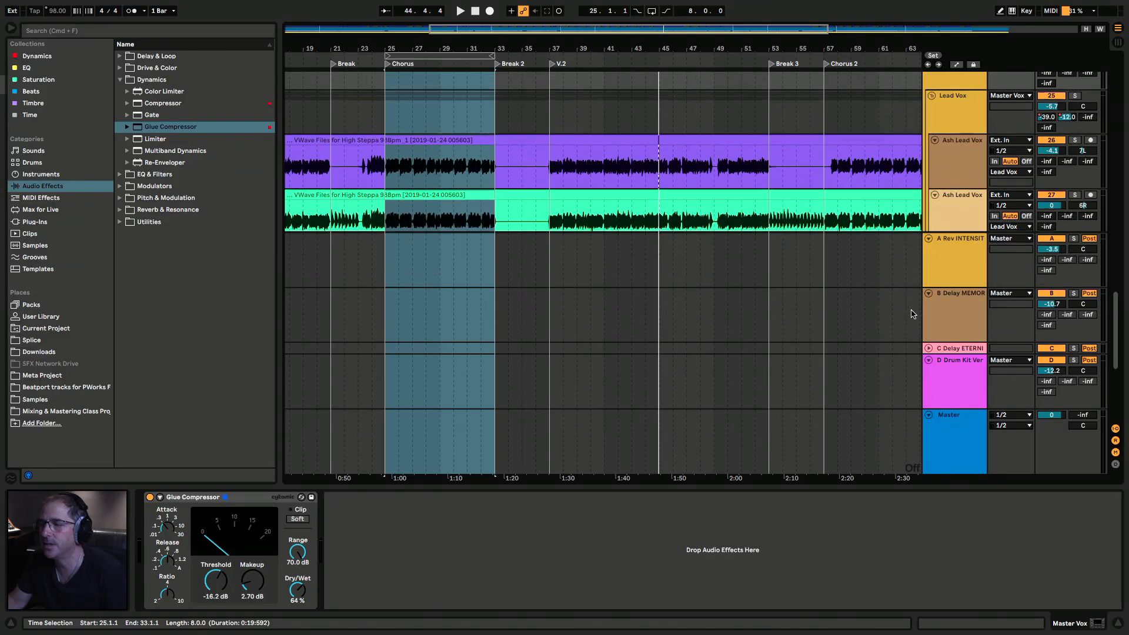
scroll(912, 313, up, 2)
key(space)
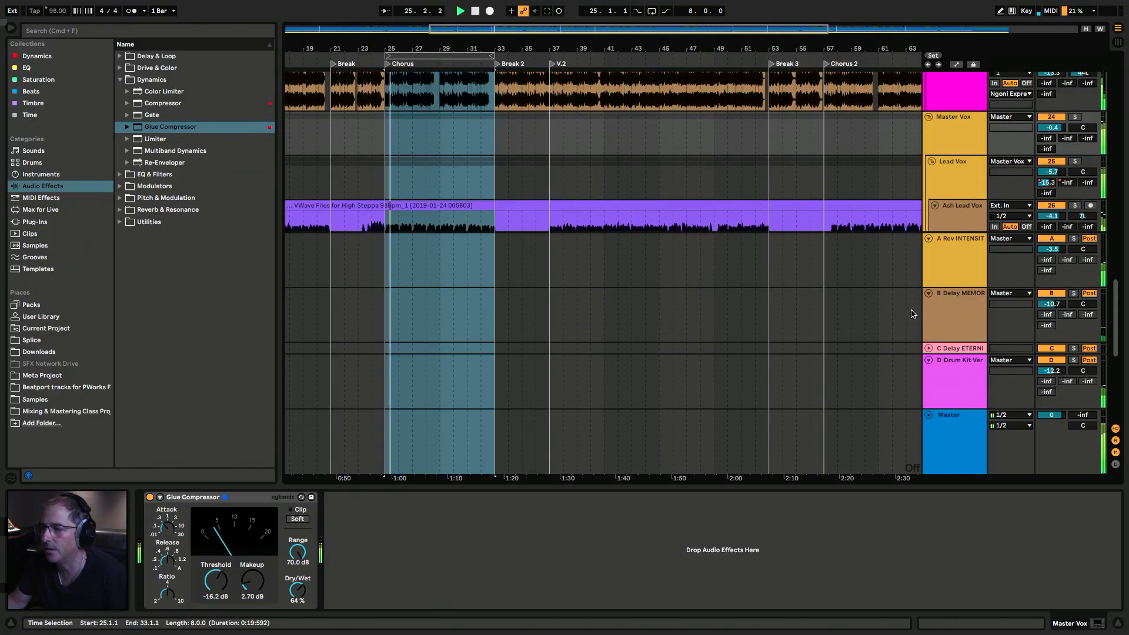
Step: Compare V.2 with the A reverb and B delay returns off and on, and set the A reverb return's volume to -3.2 dB
scroll(961, 291, up, 3)
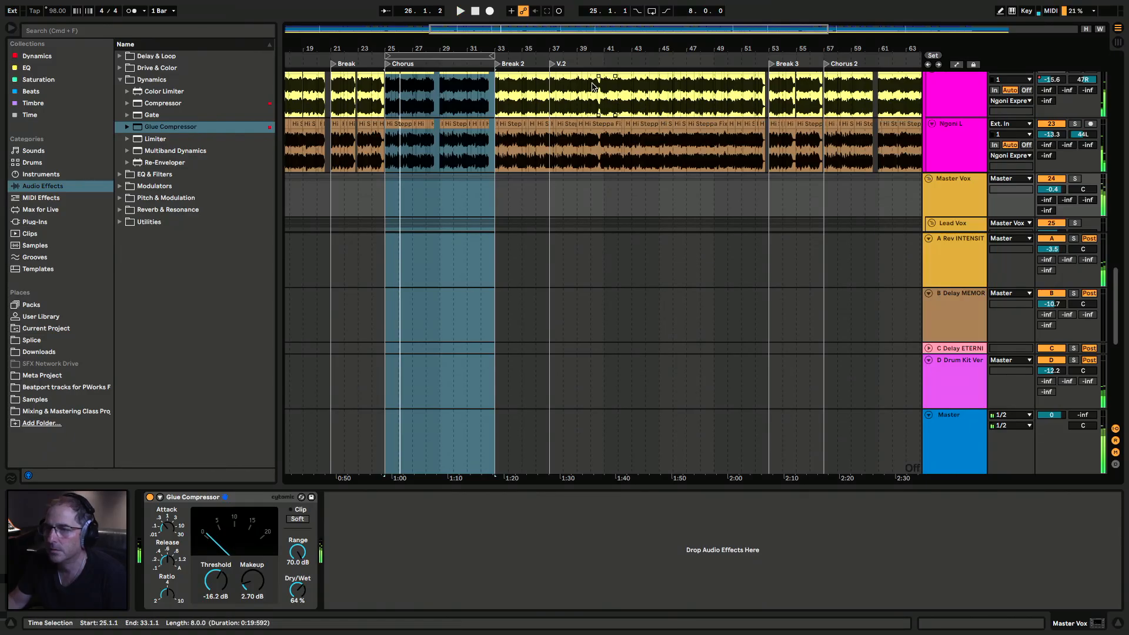
click(556, 67)
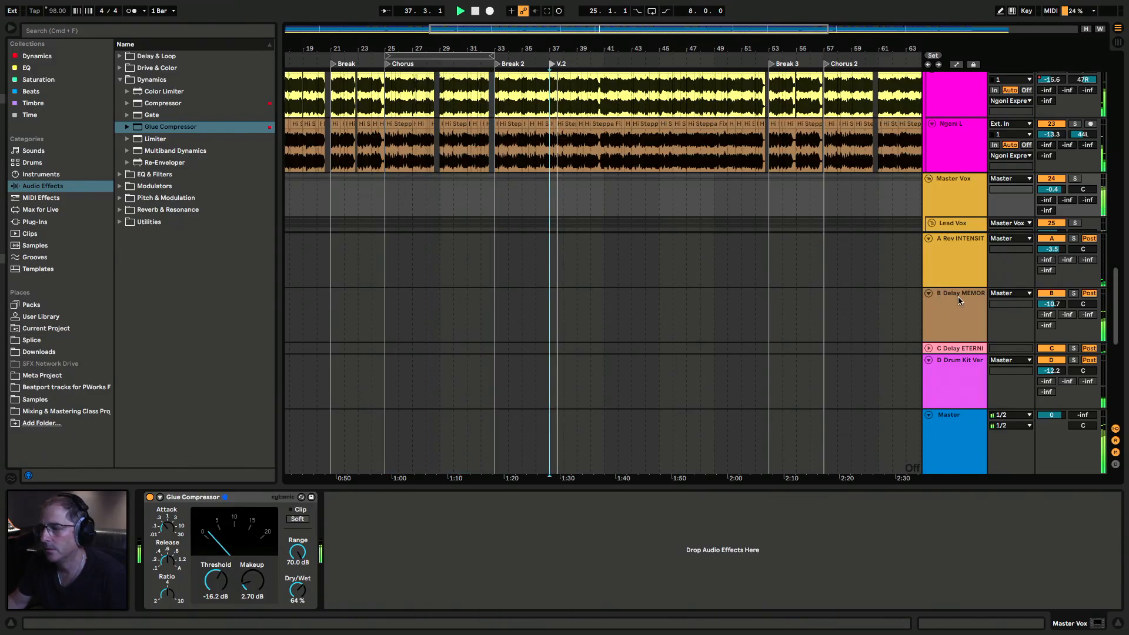
click(1053, 239)
click(1053, 294)
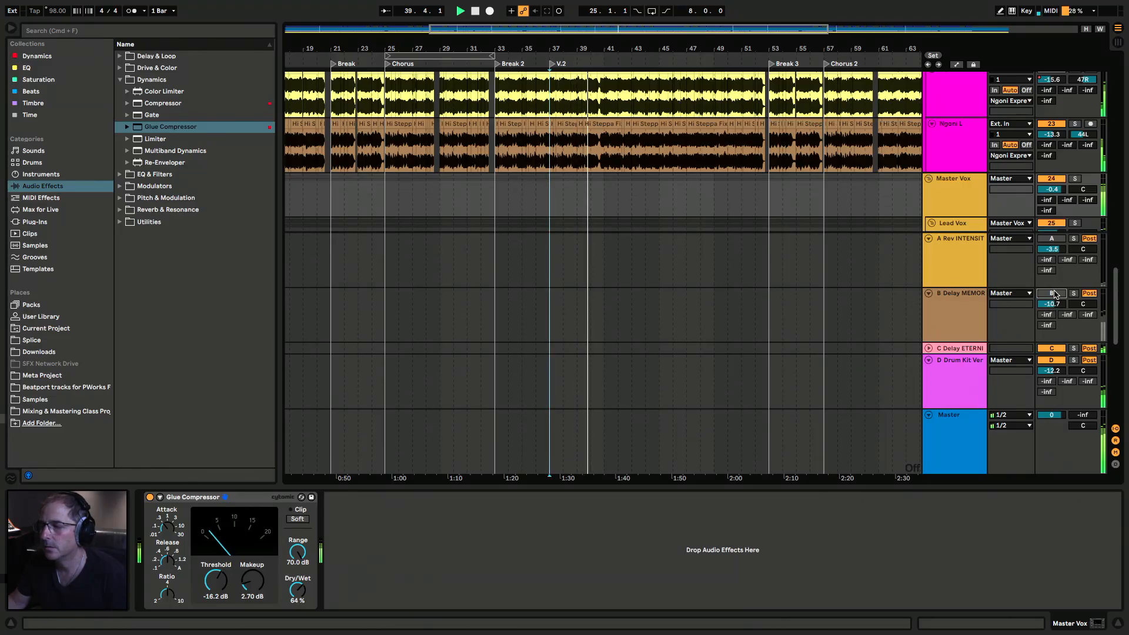
click(1053, 294)
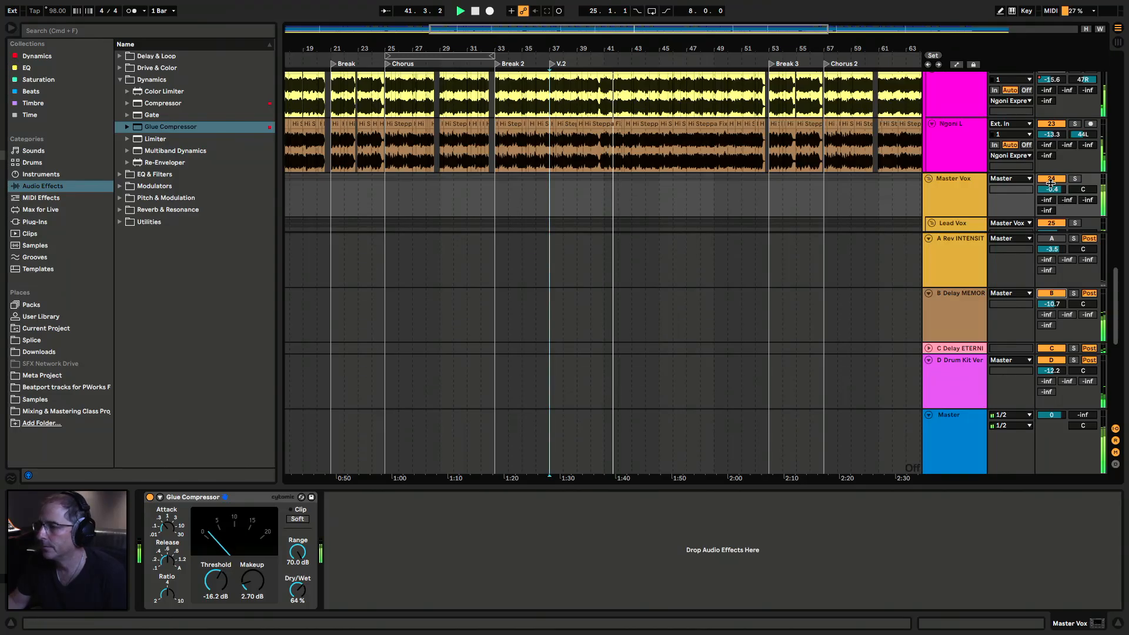
click(1052, 239)
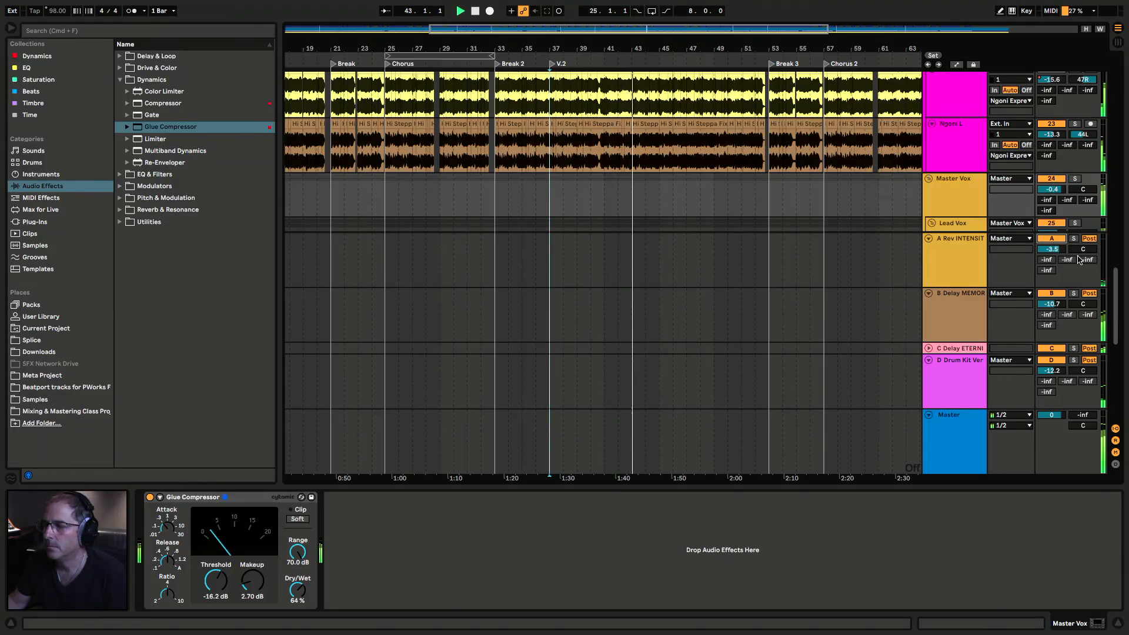
drag(1056, 251, 1056, 249)
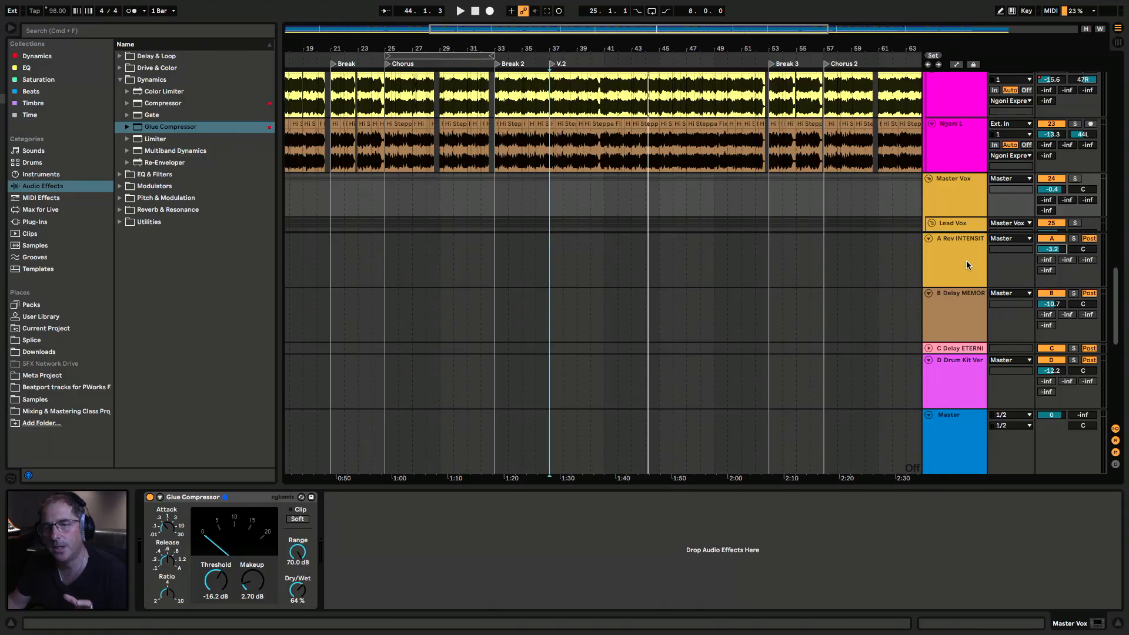
Step: Examine the Comp DIODE-609 settings on the Ngoni Express group
scroll(944, 288, up, 2)
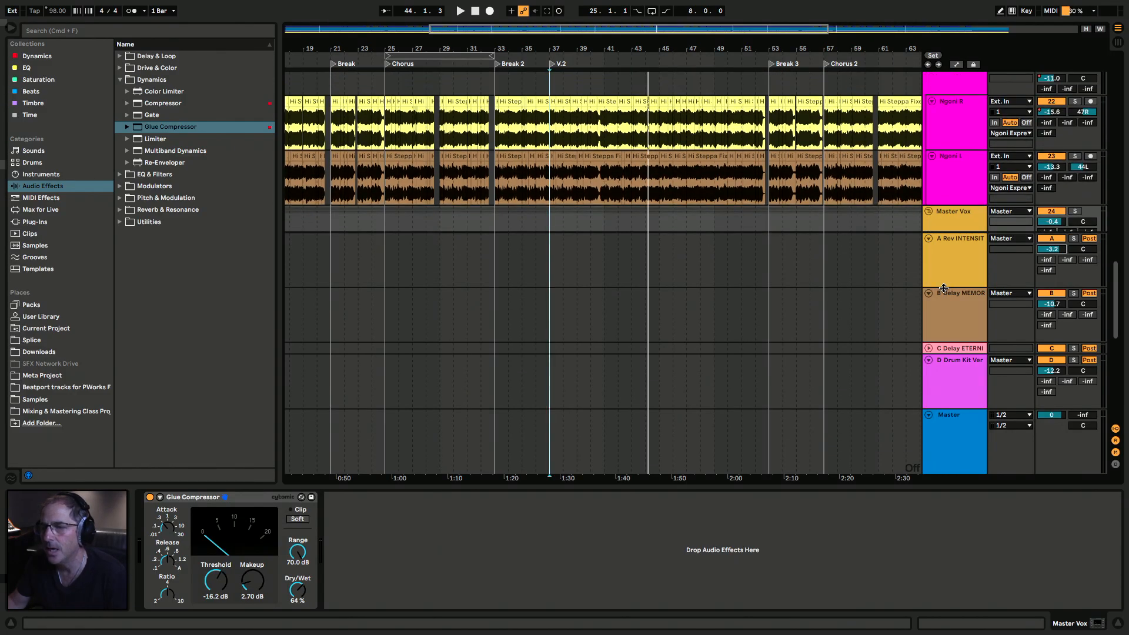
scroll(944, 288, up, 1)
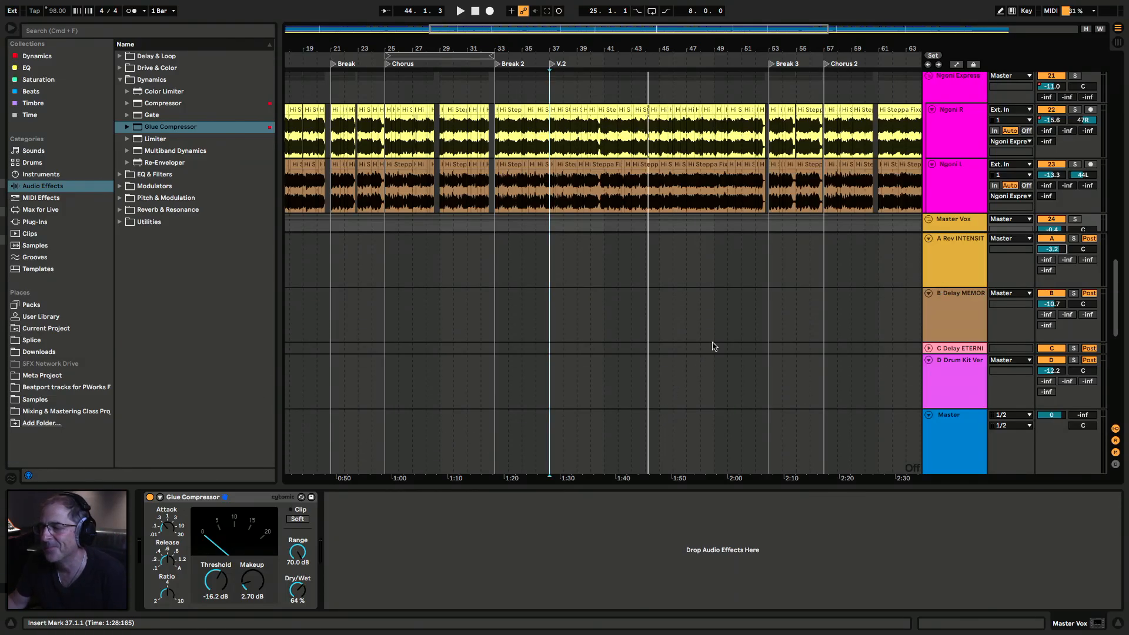
scroll(825, 294, up, 4)
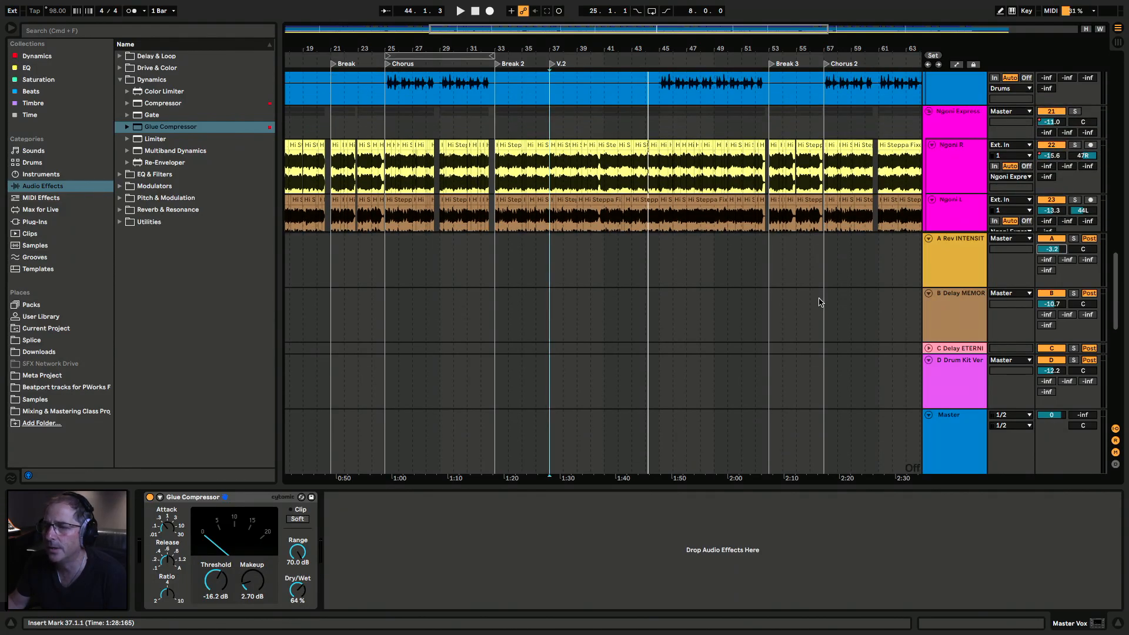
click(952, 125)
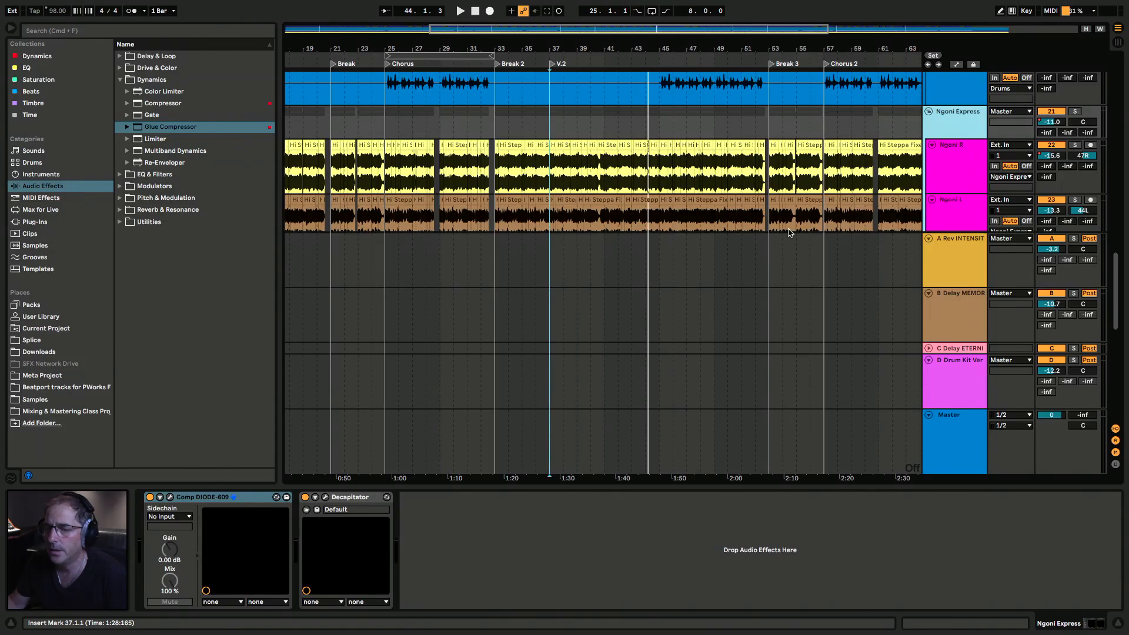
click(171, 498)
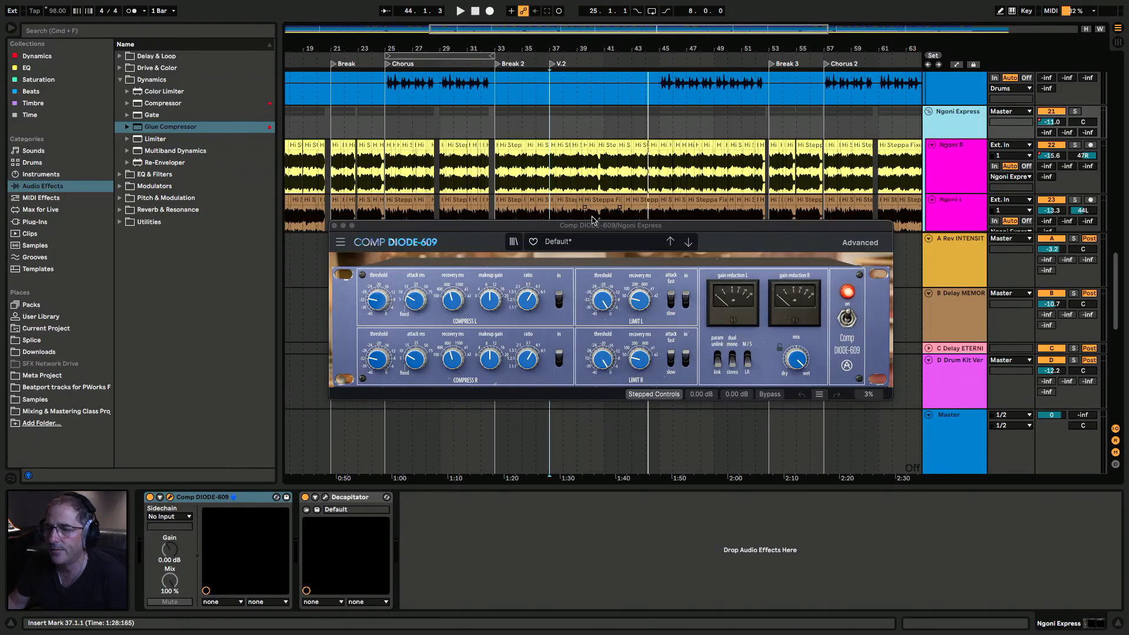
drag(589, 226, 600, 294)
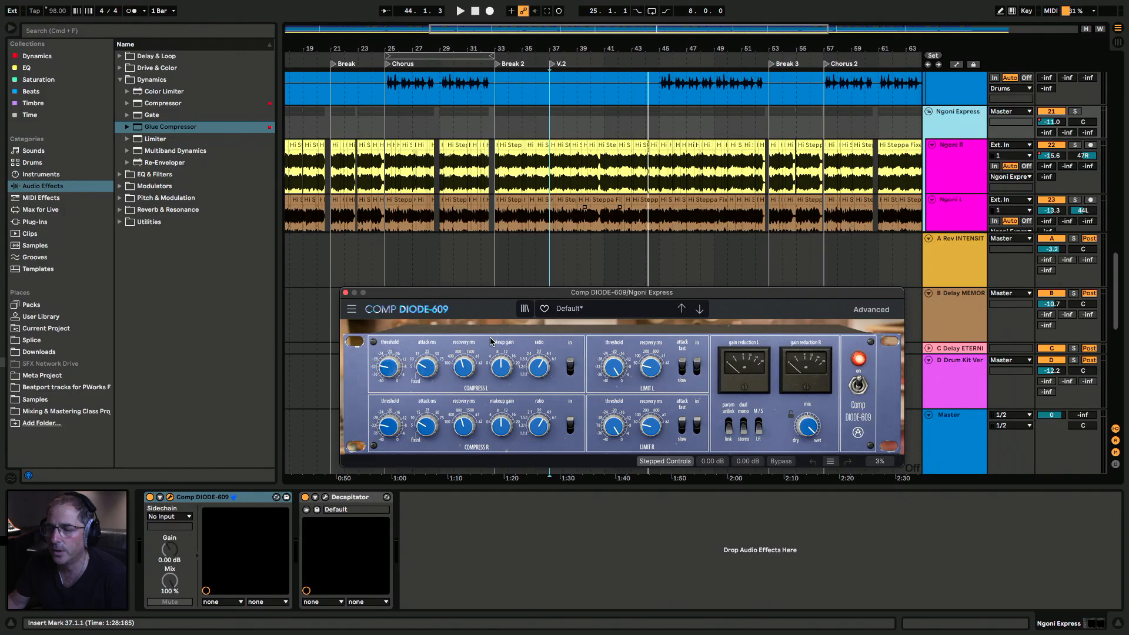
click(345, 293)
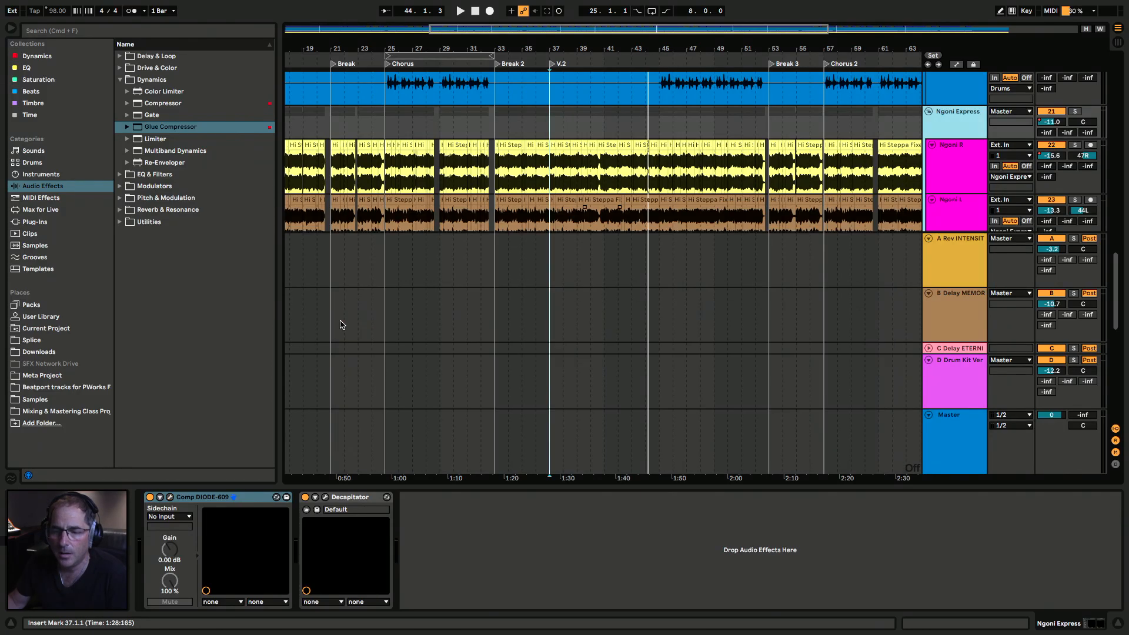
Step: Try different Drive amounts in the Ngoni Express group's Decapitator while V.2 plays
click(326, 498)
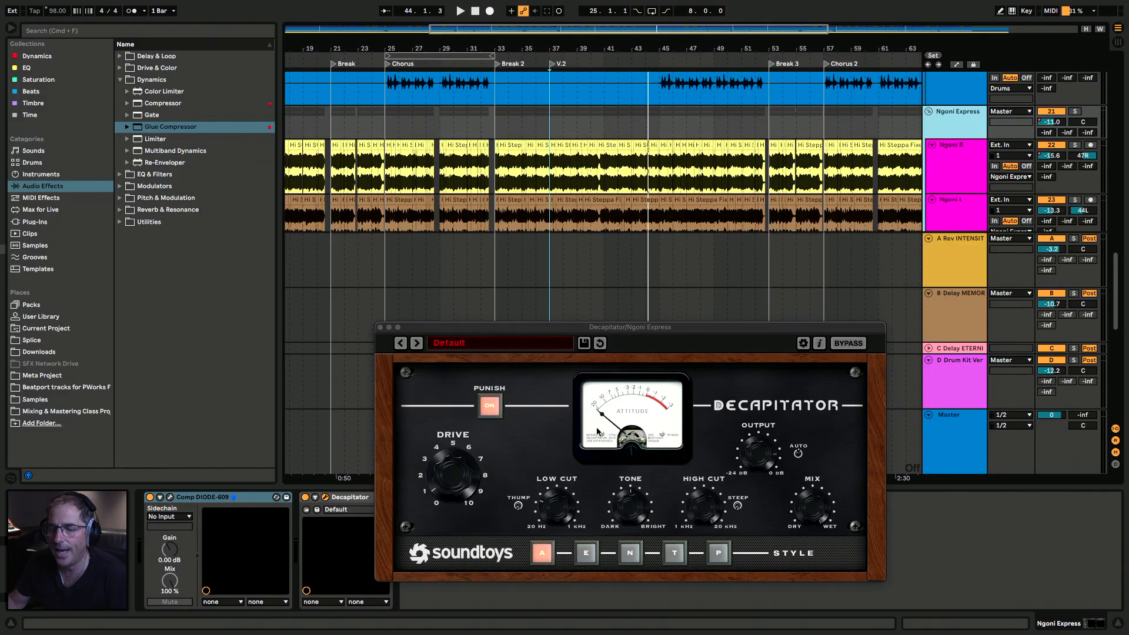
key(space)
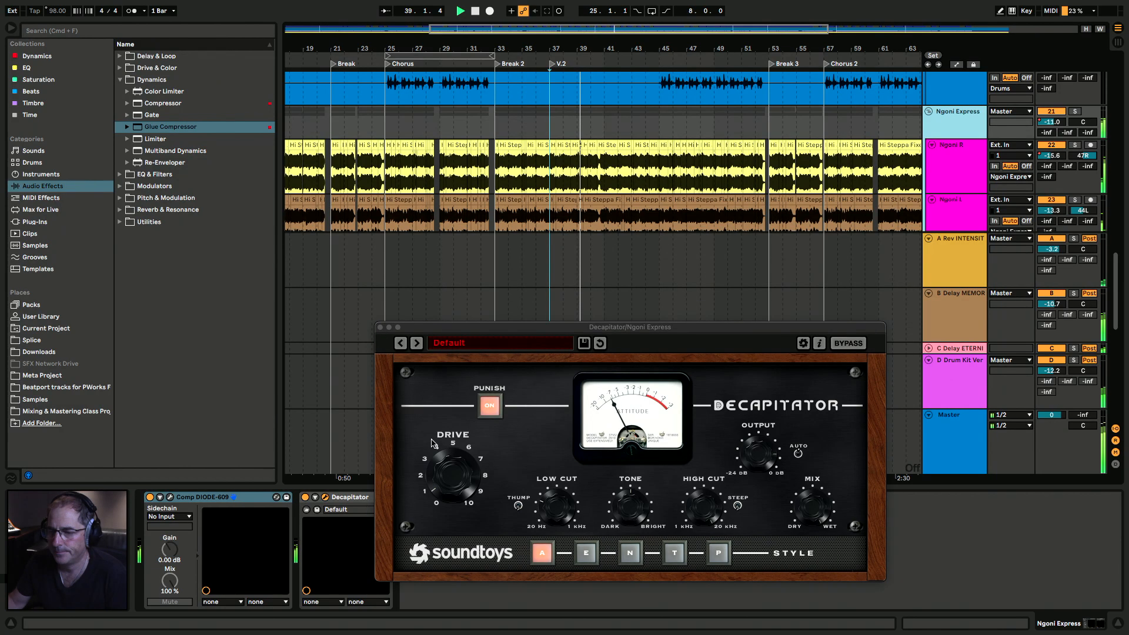
click(450, 473)
drag(450, 473, 423, 466)
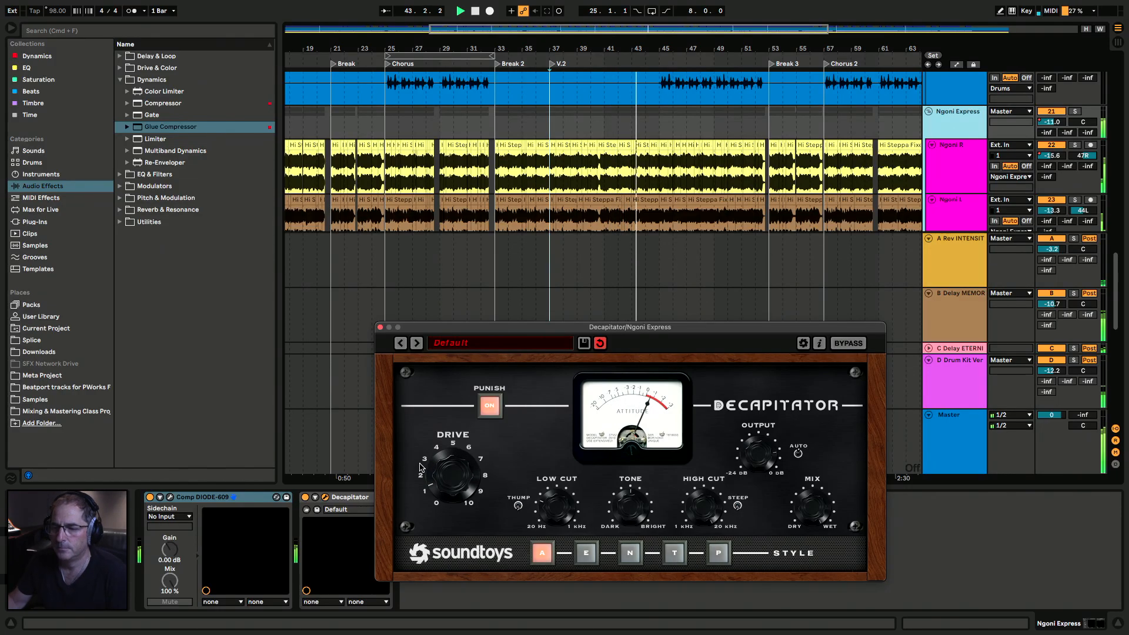
click(381, 328)
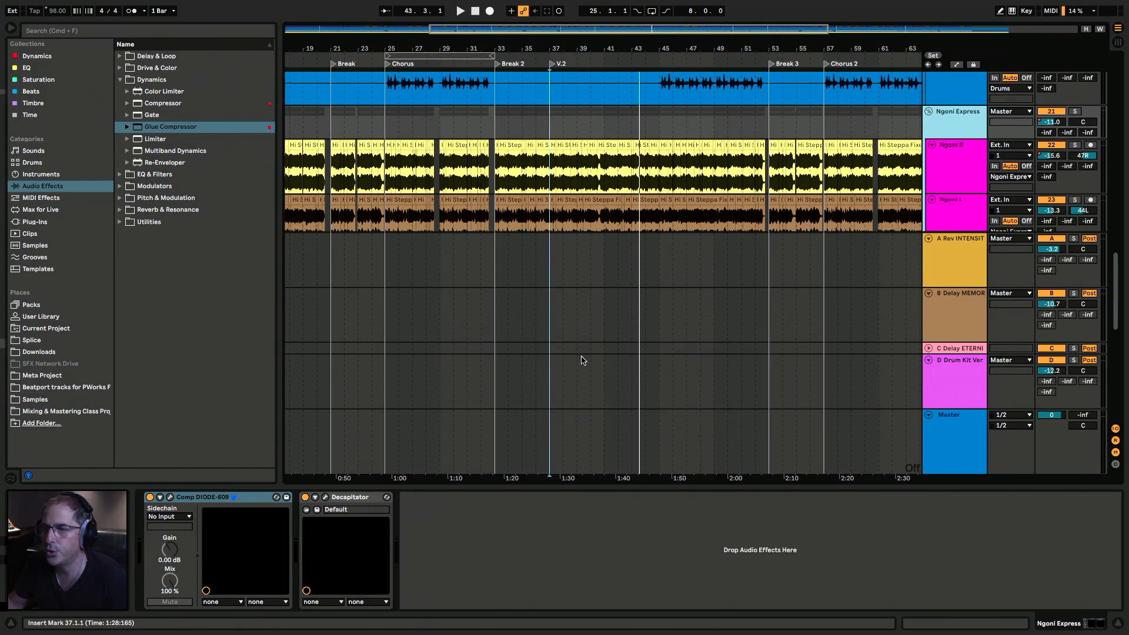
Step: Display the Decapitator's Drive automation on the Ngoni Express group and reopen the plugin window clear of its lane
scroll(584, 356, up, 1)
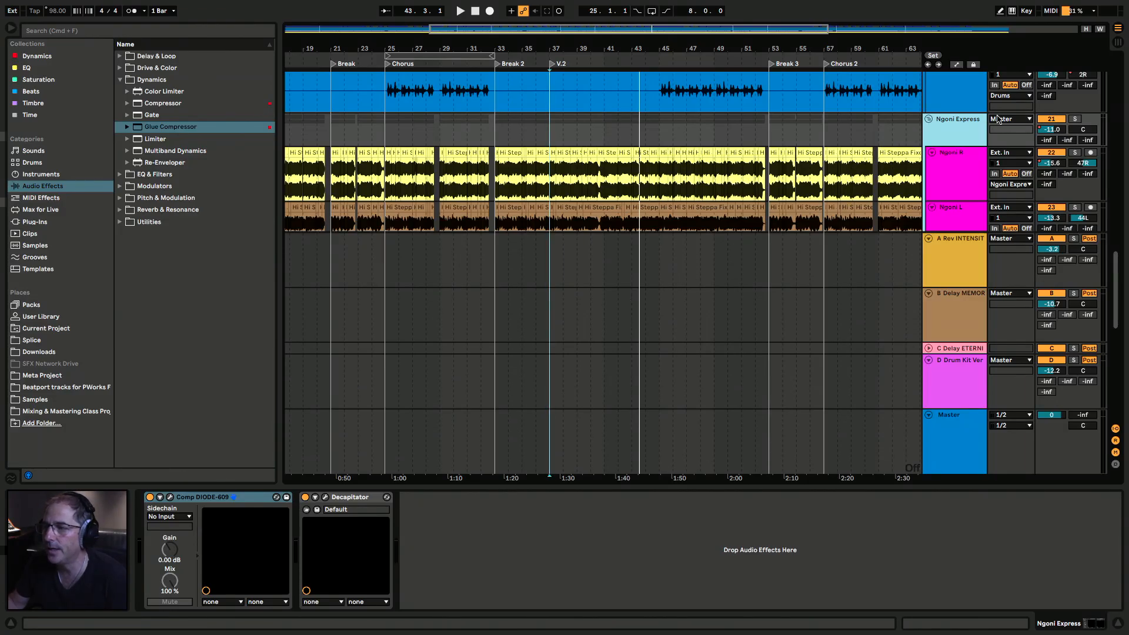
key(a)
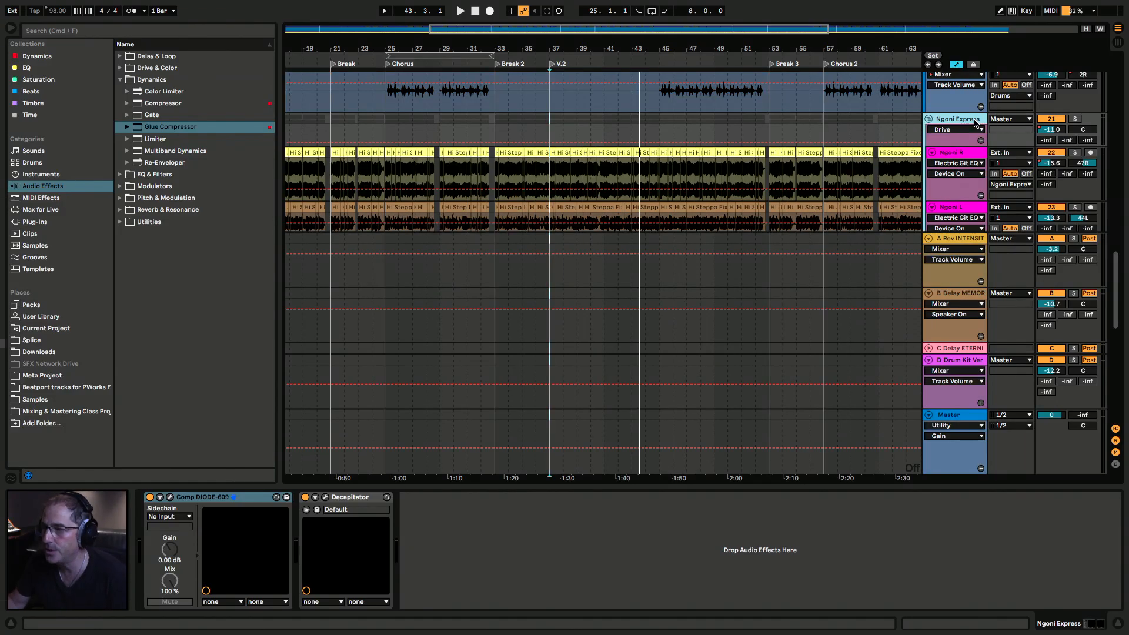
click(965, 131)
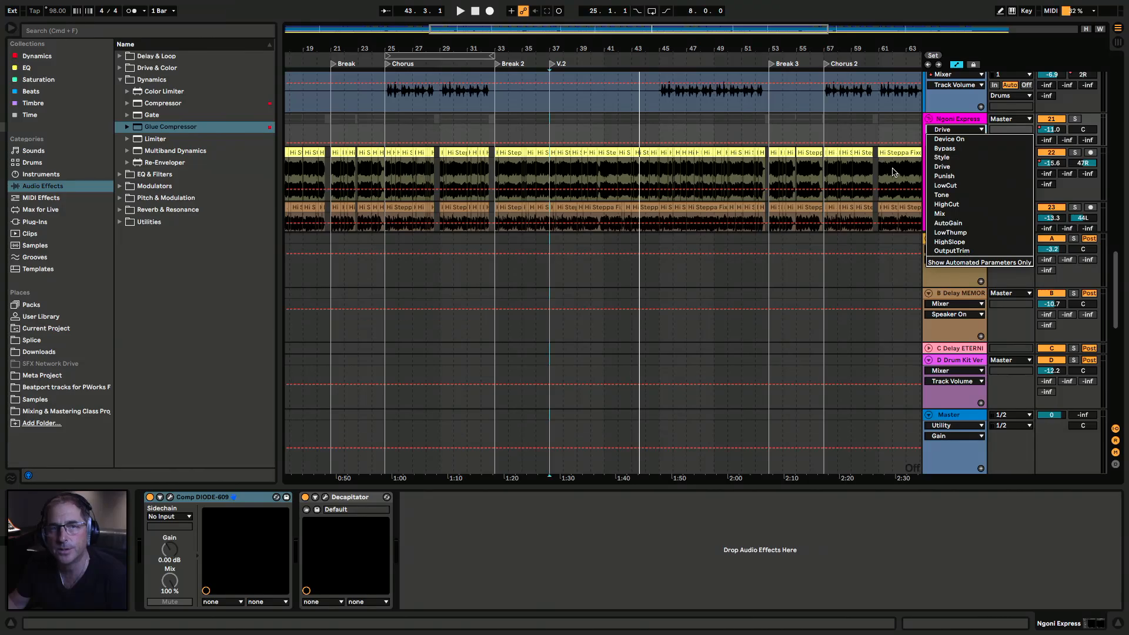
click(944, 166)
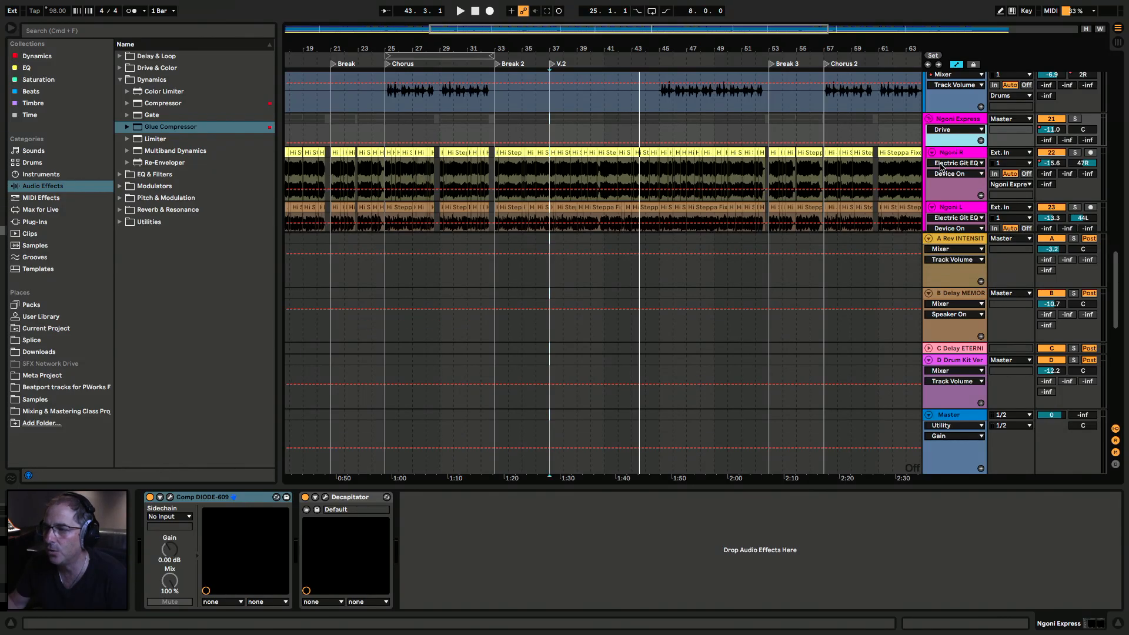
click(327, 498)
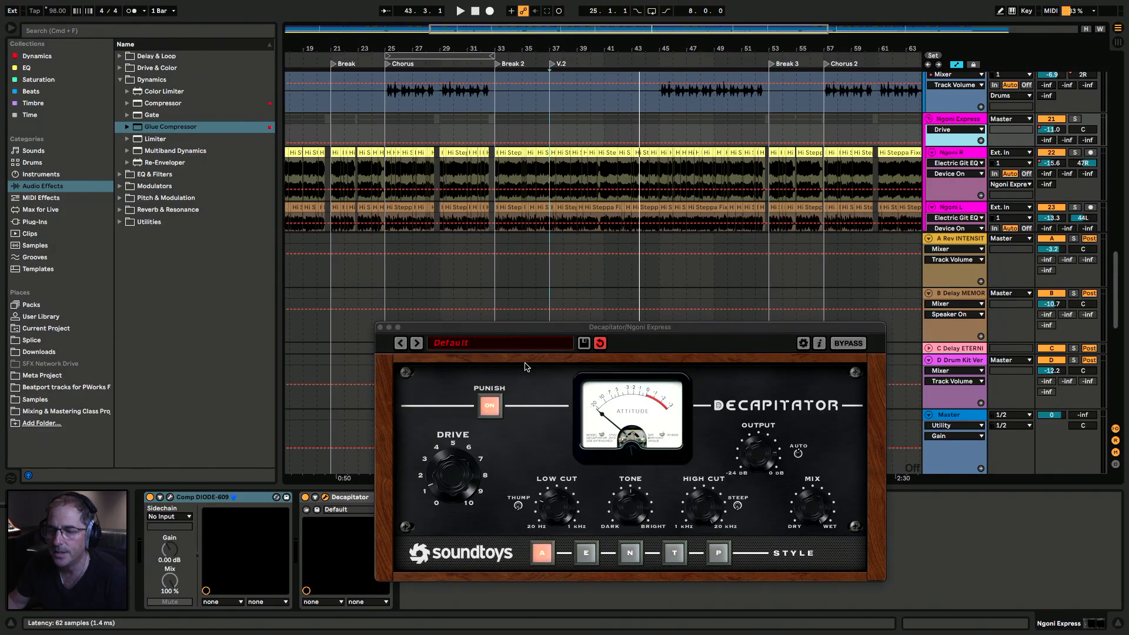
drag(528, 333, 573, 351)
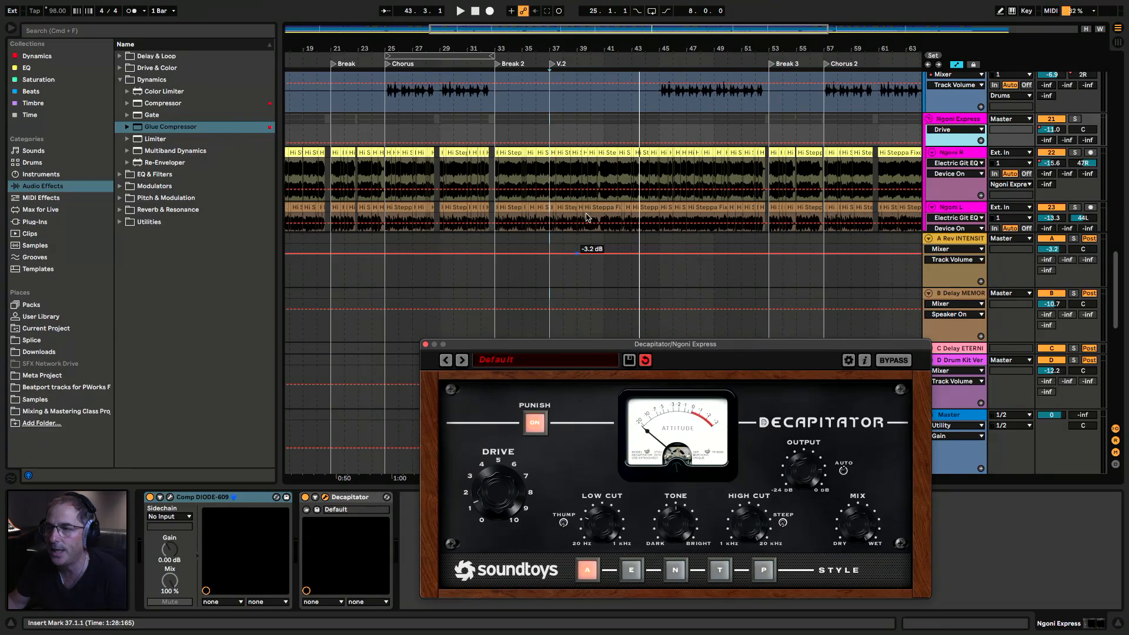
Step: Play the openings of V.2 and Break 2 with the ngoni Drive automation and Decapitator meter in view
click(552, 66)
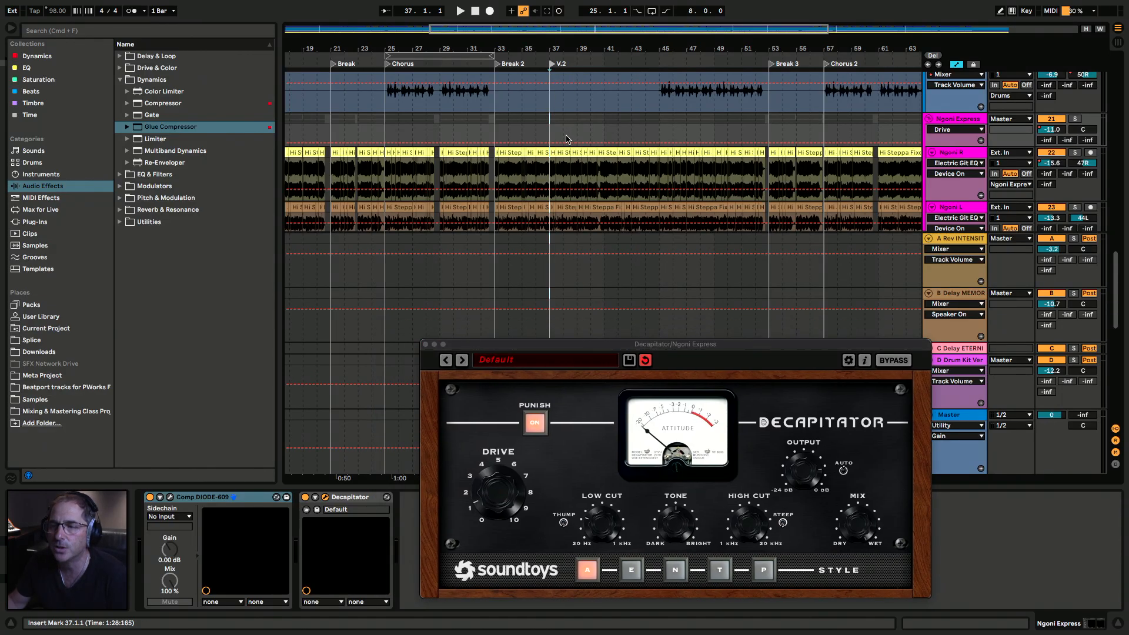
key(space)
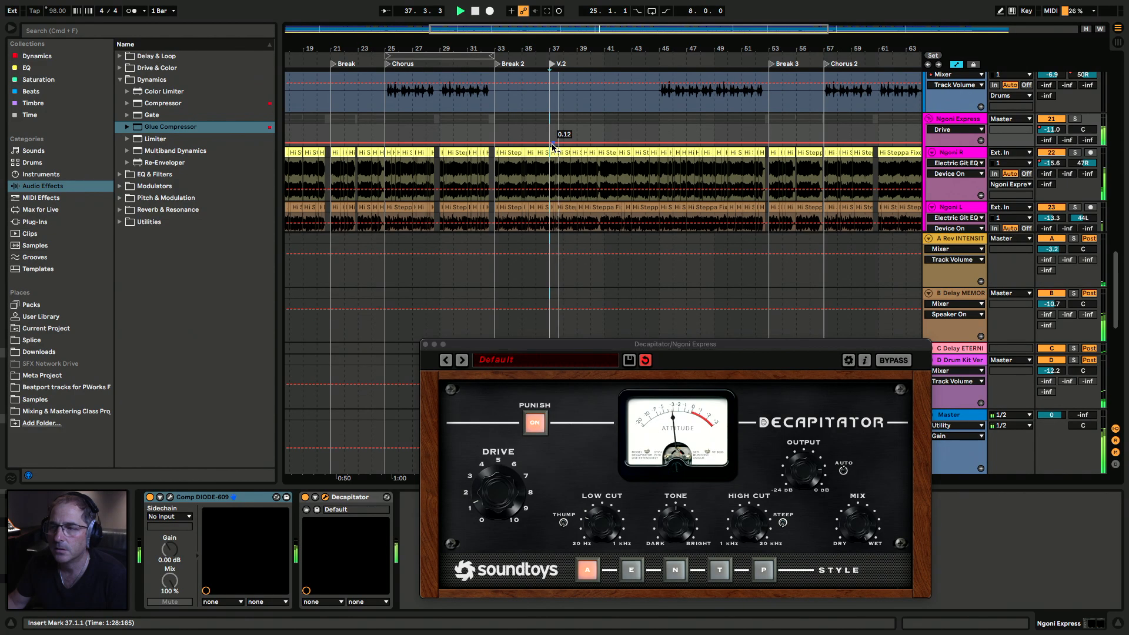
key(space)
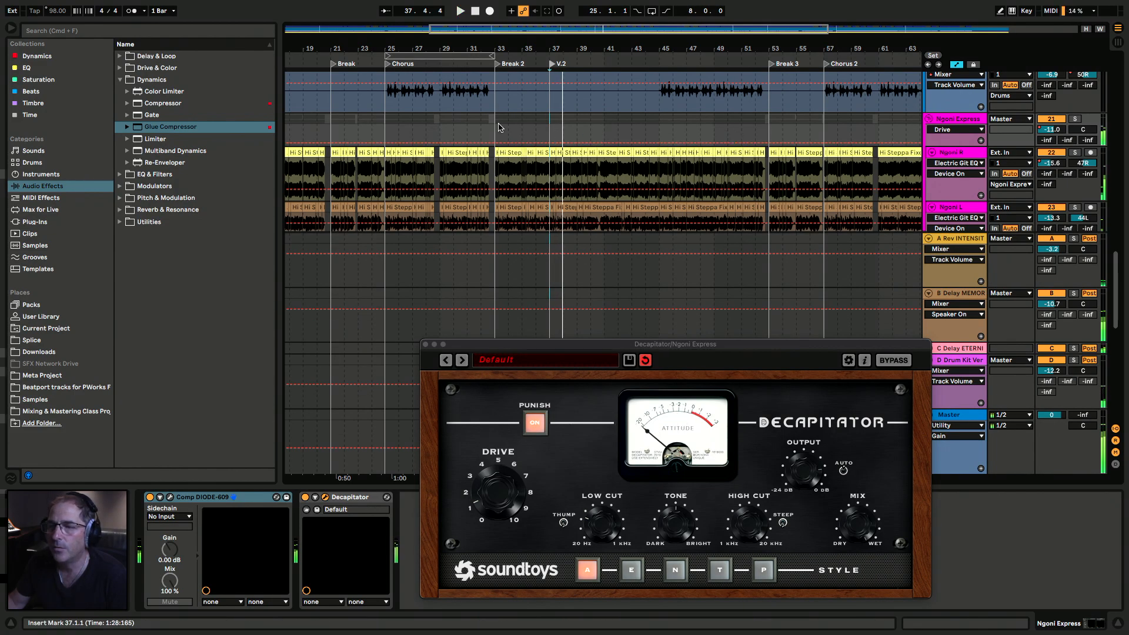
click(497, 64)
key(space)
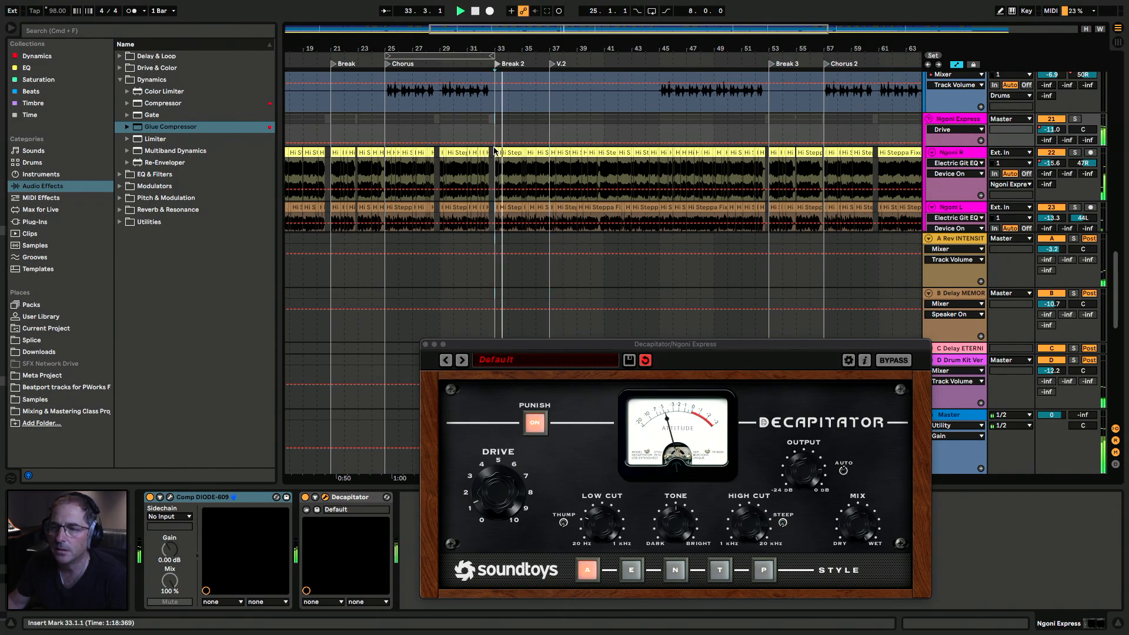
key(space)
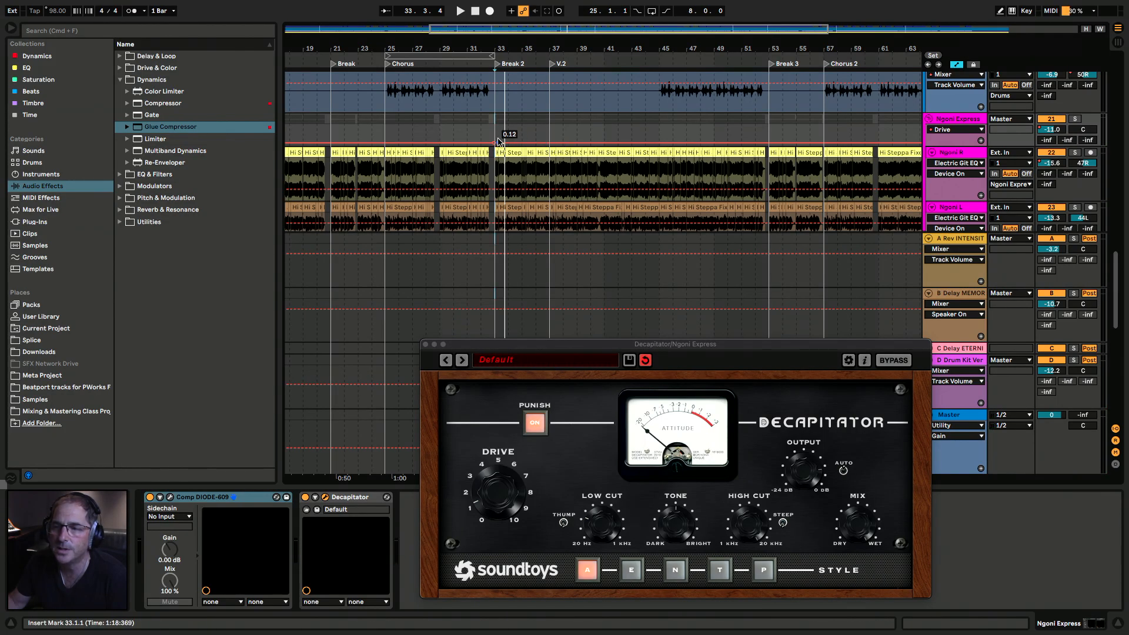
Step: Automate the ngoni Decapitator's Drive up to about 0.45 for Break 2 and down to about 0.09 at V.2, auditioning the change
mouse_move(498, 144)
mouse_down()
mouse_move(499, 127)
mouse_move(501, 136)
mouse_up()
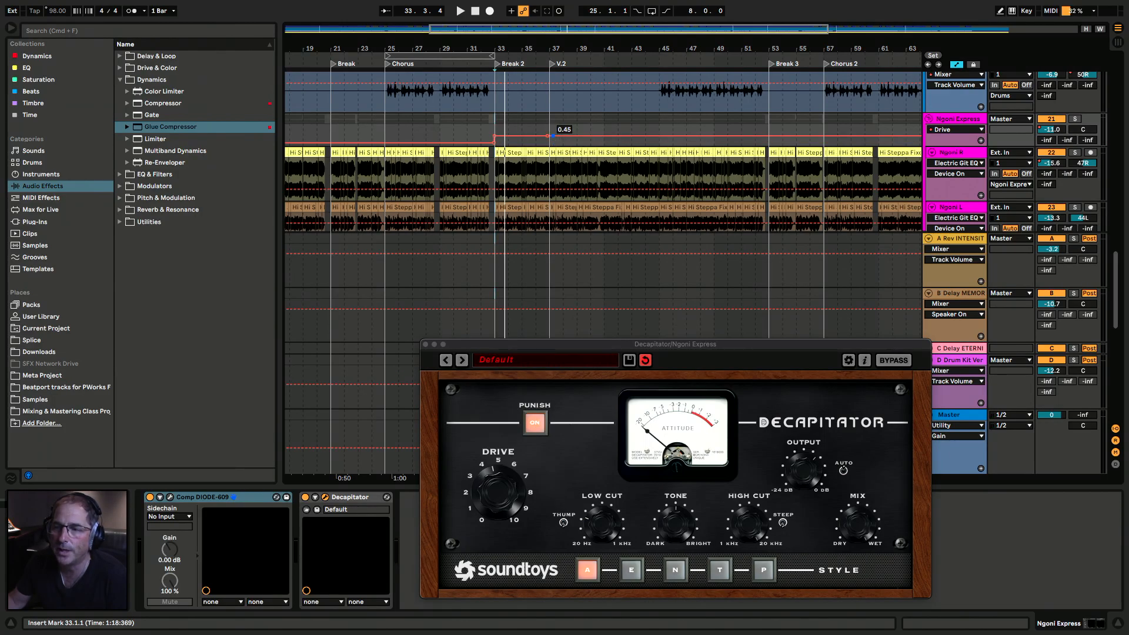
drag(553, 136, 553, 143)
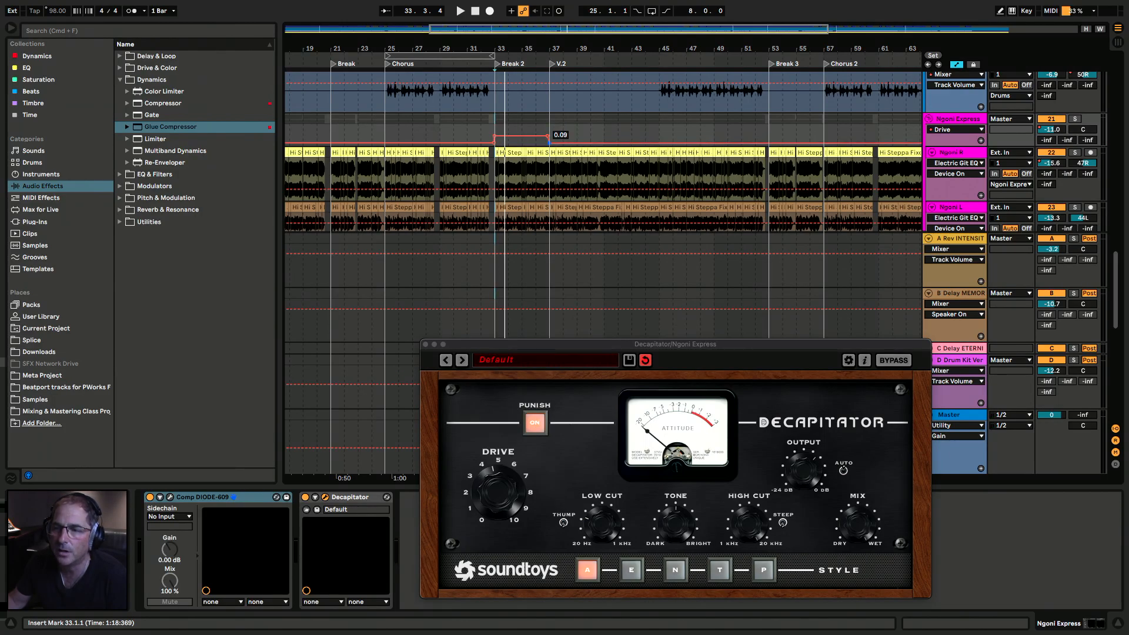
click(485, 62)
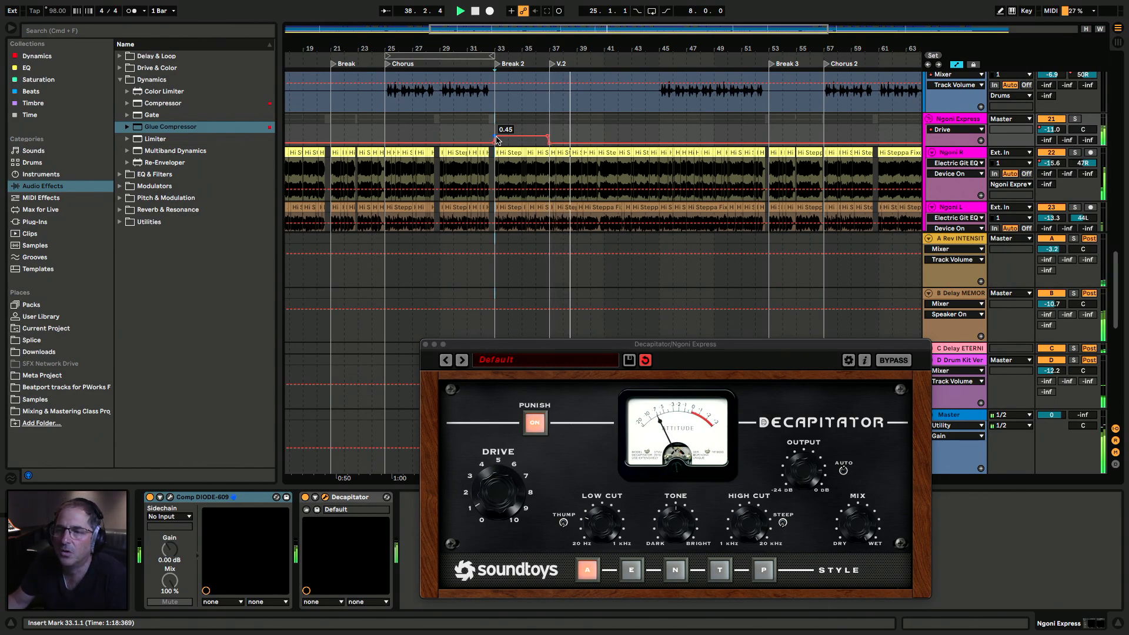
drag(504, 142, 497, 148)
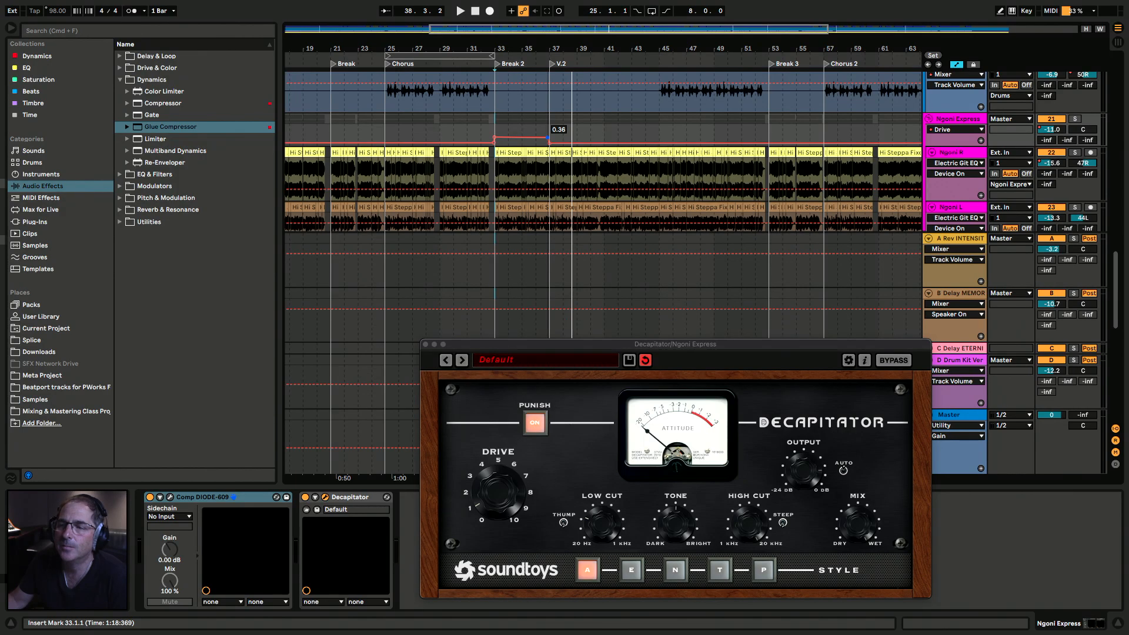
click(426, 346)
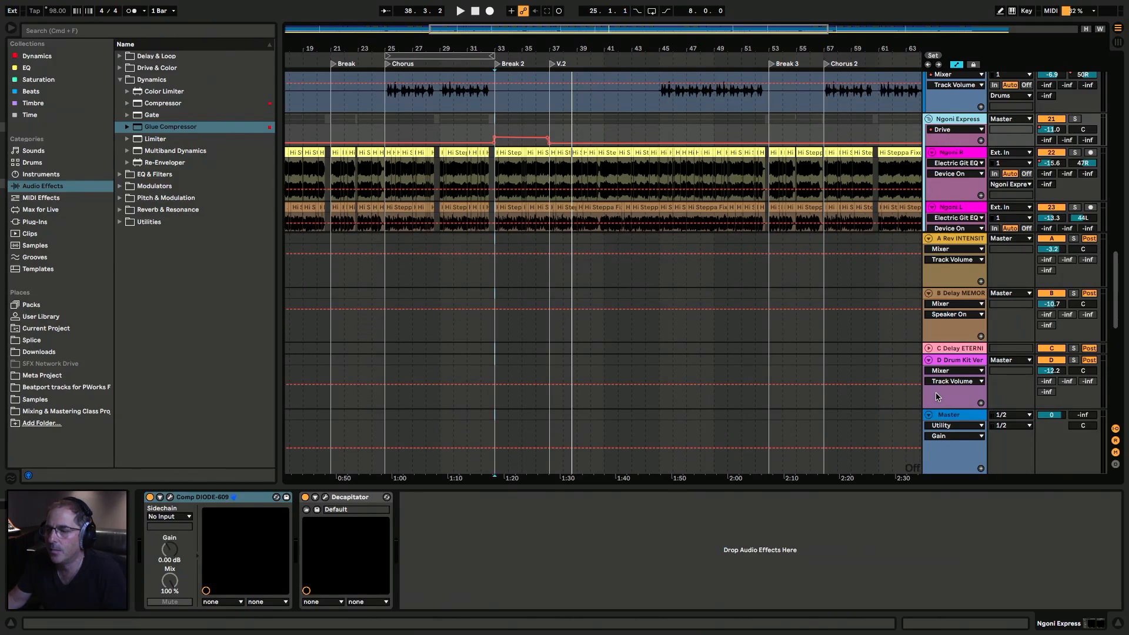
Step: Select the Master track to view its Utility and Insight 2 devices
click(950, 415)
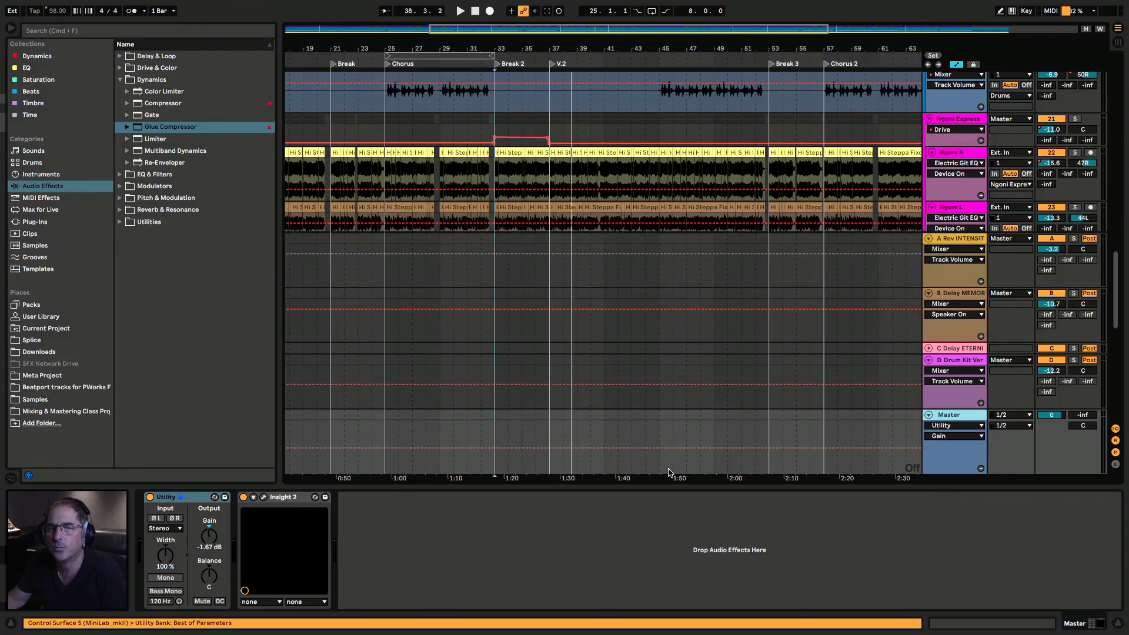